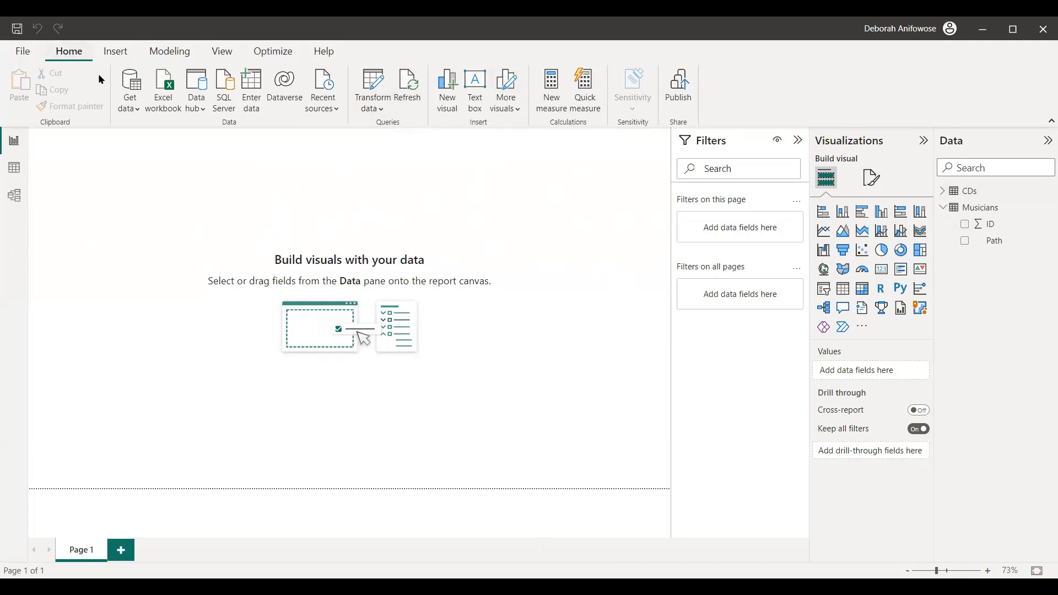
{"action": "left_click", "coordinate": [381, 109]}
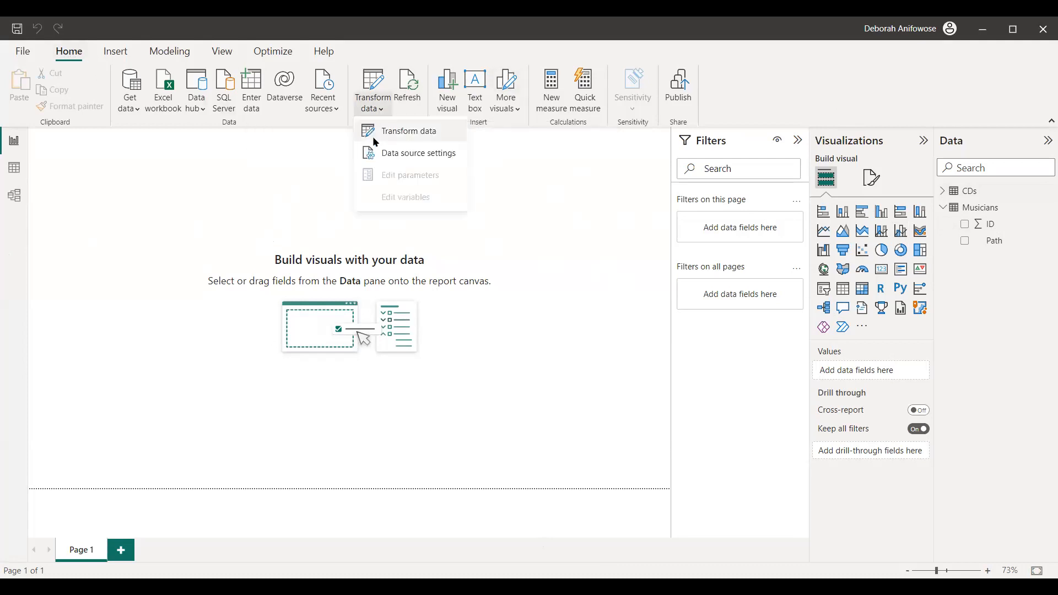
{"action": "left_click", "coordinate": [524, 179]}
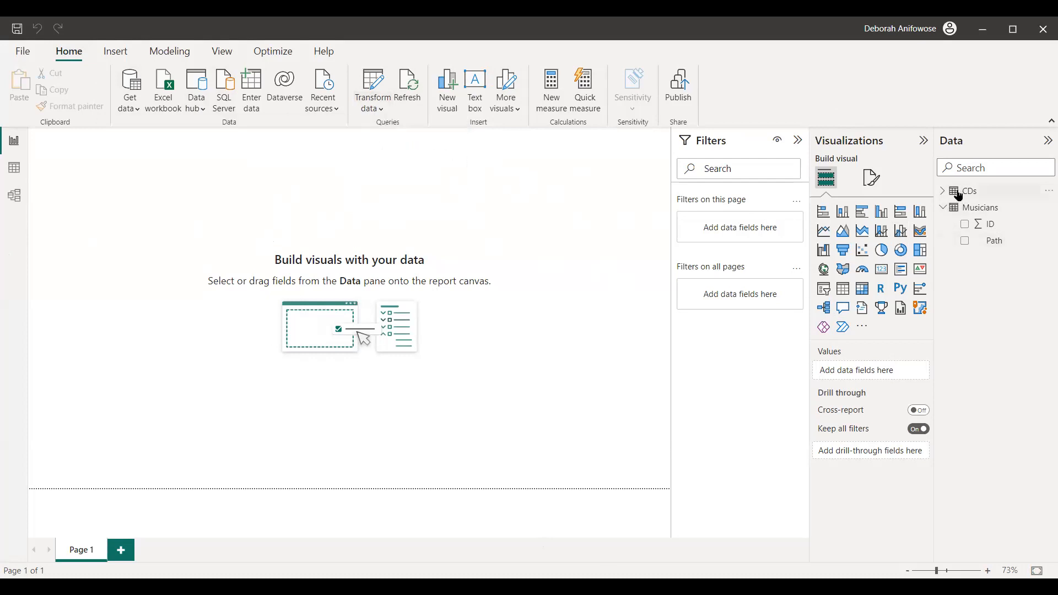
{"action": "left_click", "coordinate": [1045, 193]}
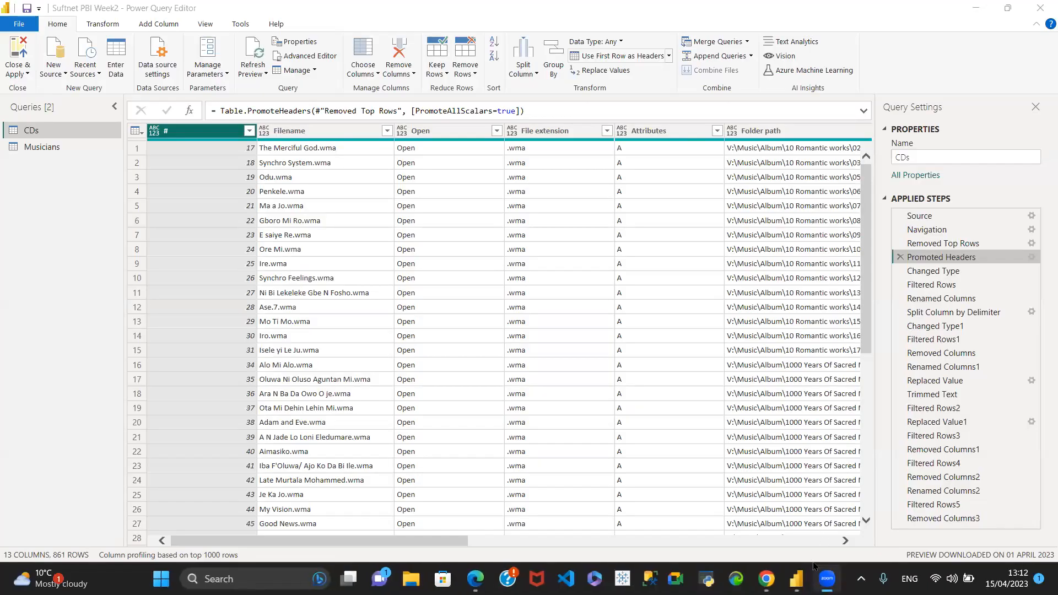
Switch to the Power Query Editor and examine the CDs query's Source step and its Excel workbook settings.
{"action": "mouse_move", "coordinate": [795, 578]}
{"action": "left_click", "coordinate": [833, 515]}
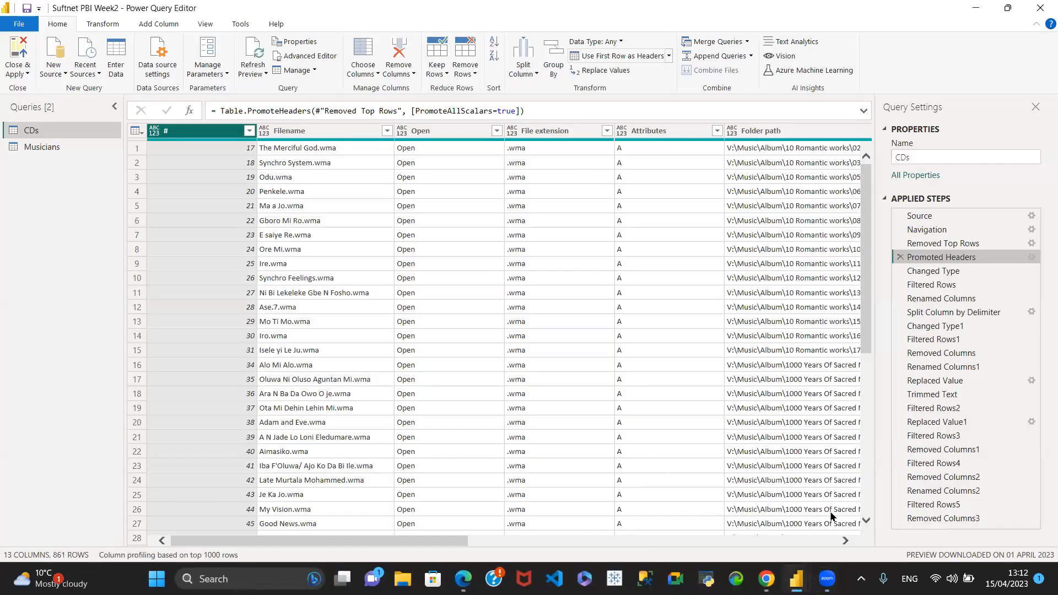
{"action": "mouse_move", "coordinate": [765, 579]}
{"action": "left_click", "coordinate": [963, 213]}
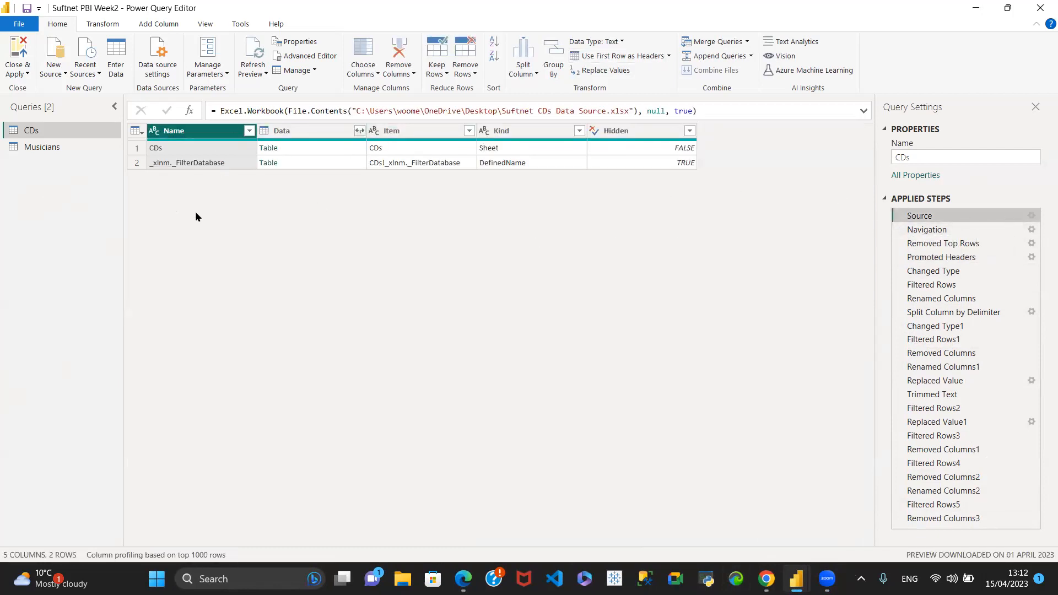
{"action": "left_click", "coordinate": [1031, 217]}
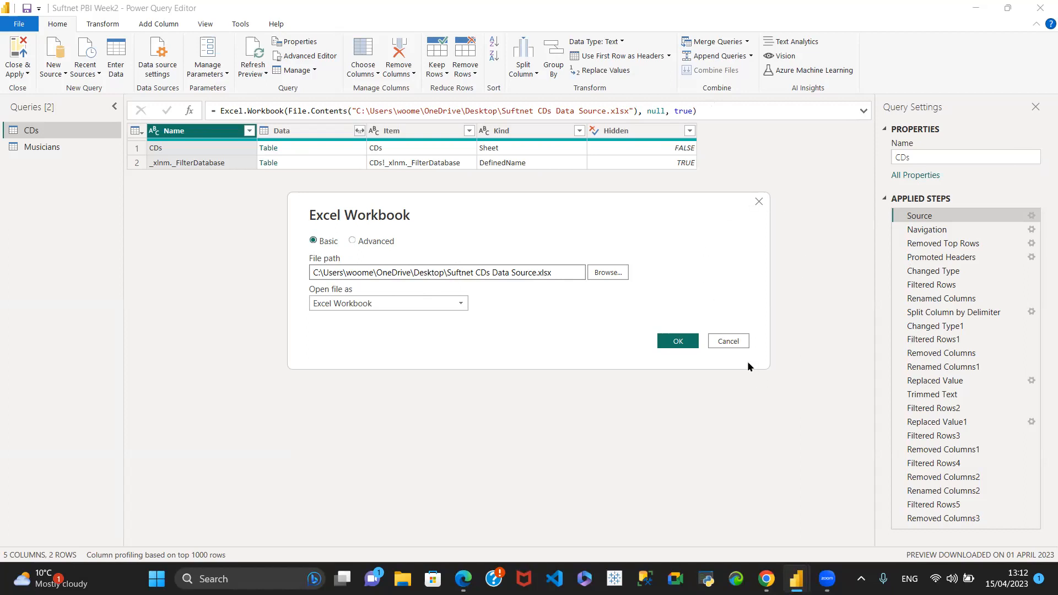
{"action": "left_click", "coordinate": [733, 341]}
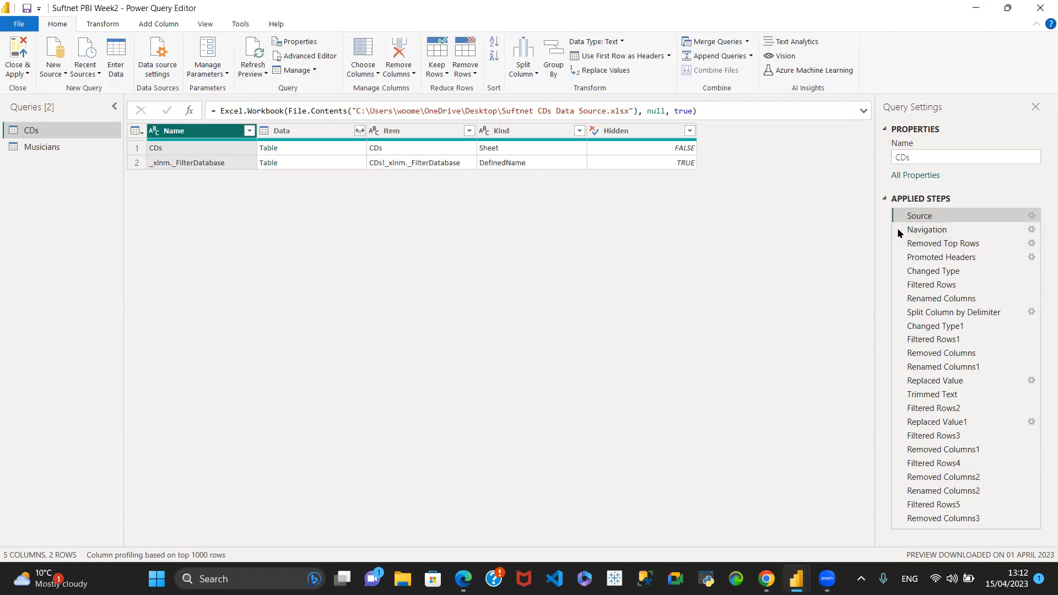
Examine the Navigation and Removed Top Rows steps of the CDs query, including the setting for the number of rows removed.
{"action": "left_click_drag", "start_coordinate": [1009, 243], "coordinate": [934, 244]}
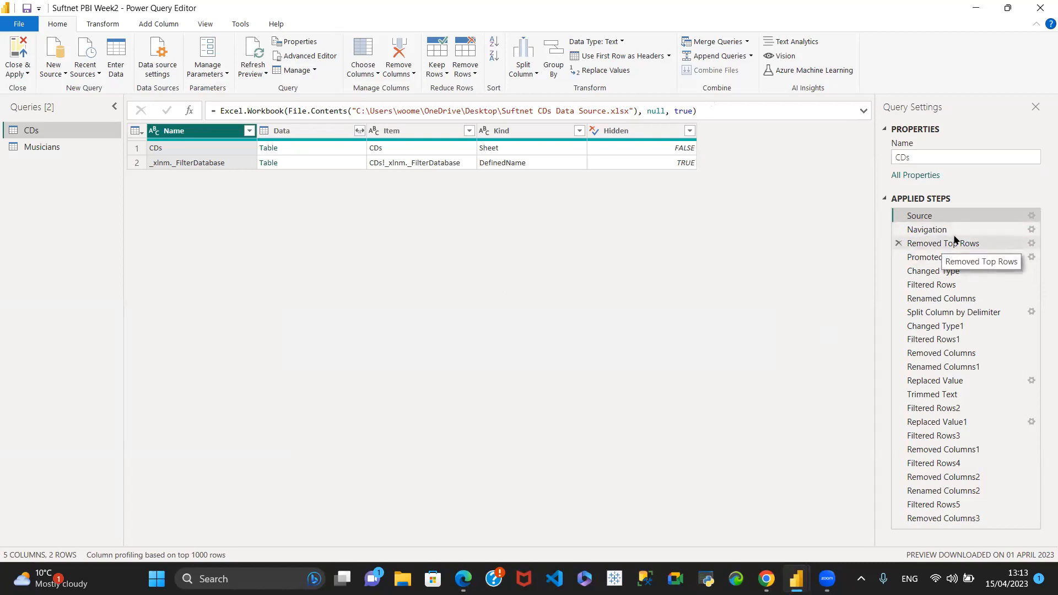
{"action": "left_click", "coordinate": [1019, 228]}
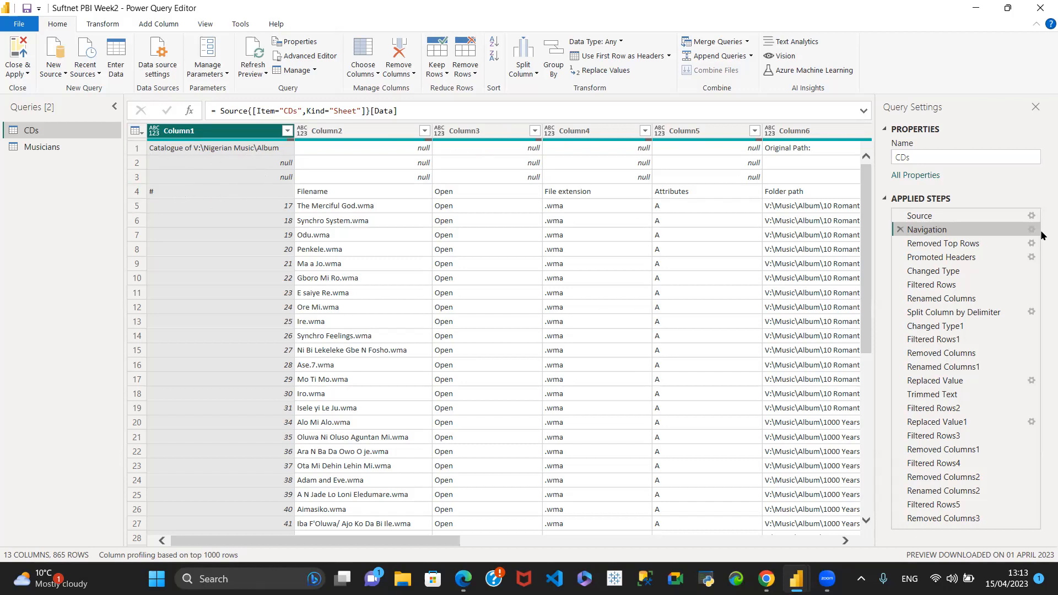
{"action": "left_click", "coordinate": [997, 243]}
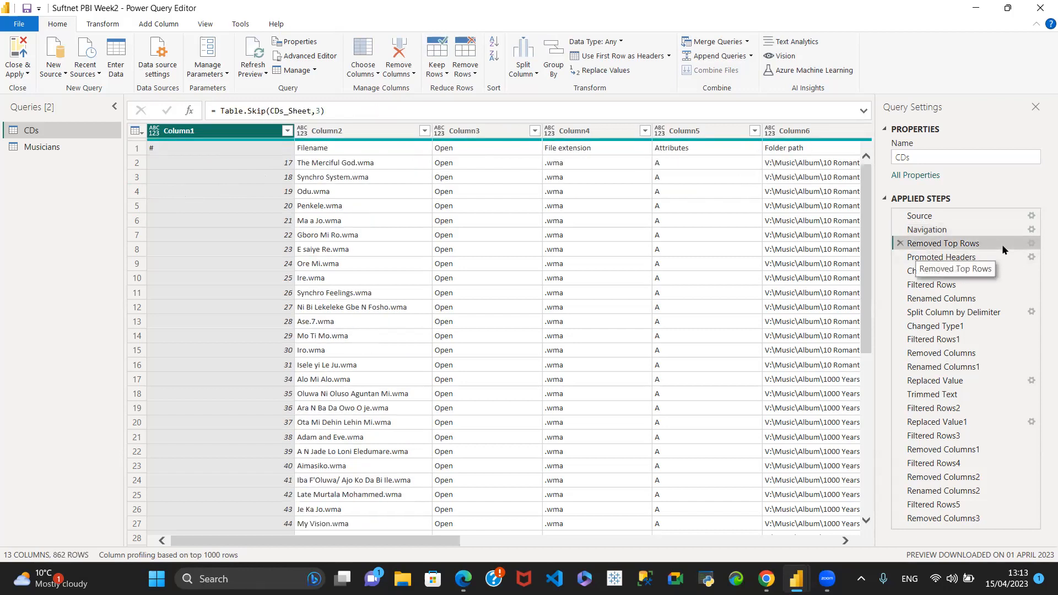
{"action": "left_click", "coordinate": [1030, 244]}
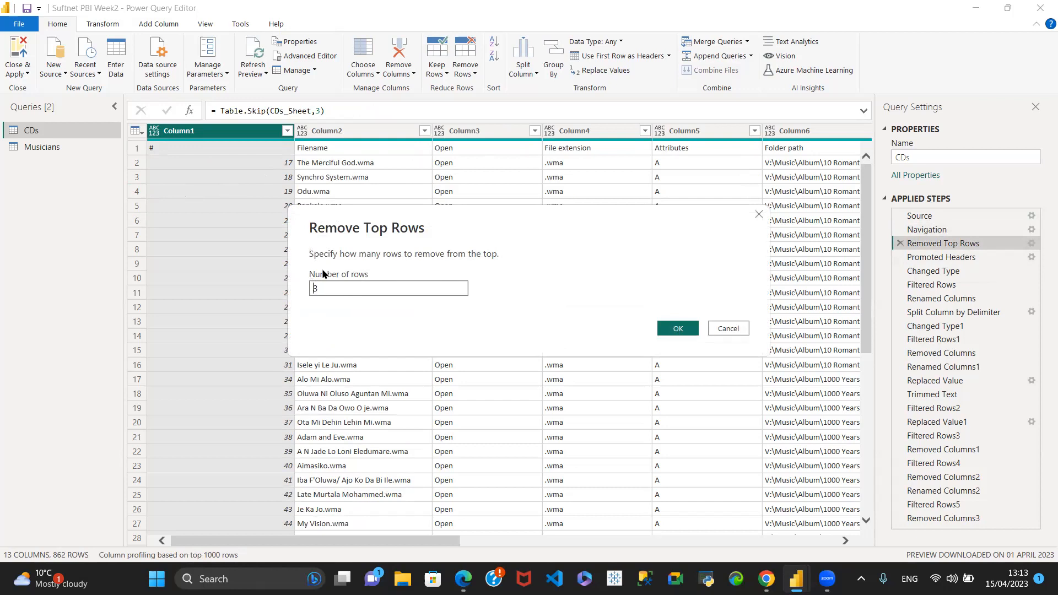
{"action": "left_click", "coordinate": [728, 329]}
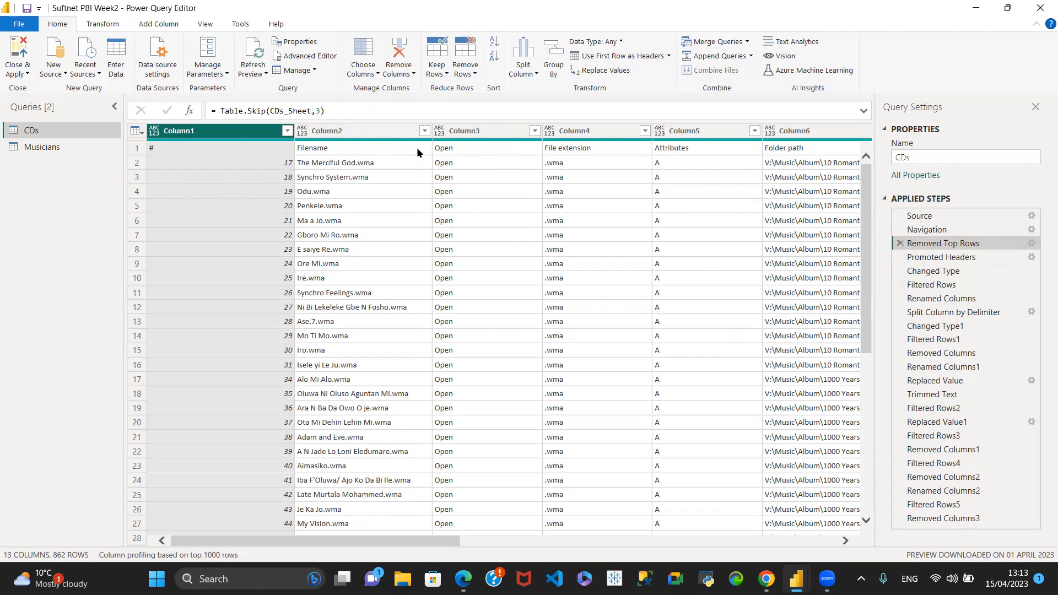
Review the Promoted Headers step, the table-level operations and the final Removed Columns3 step of the CDs query.
{"action": "left_click", "coordinate": [995, 257]}
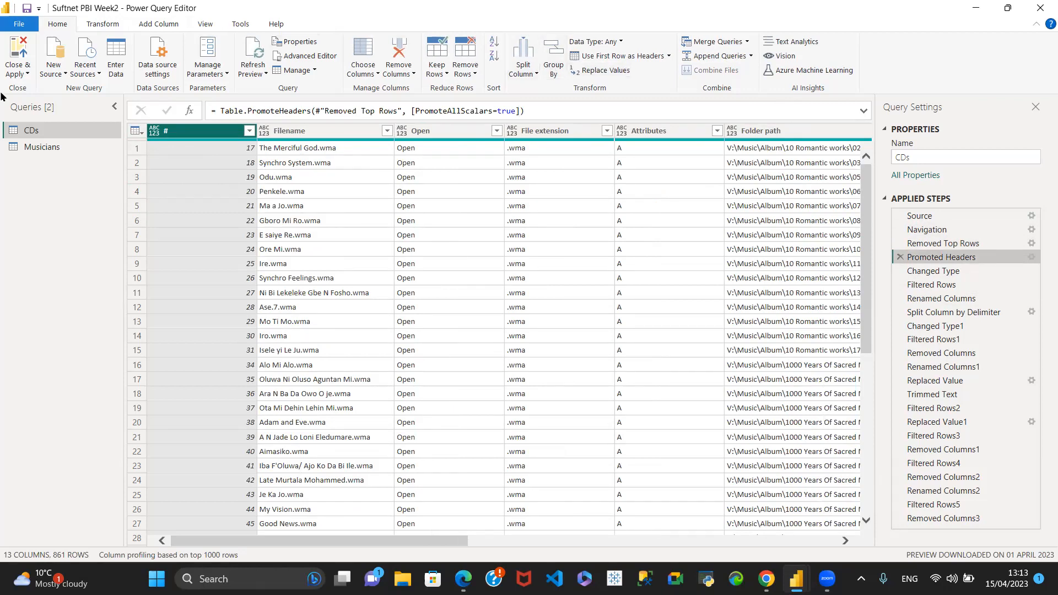
{"action": "left_click", "coordinate": [133, 132]}
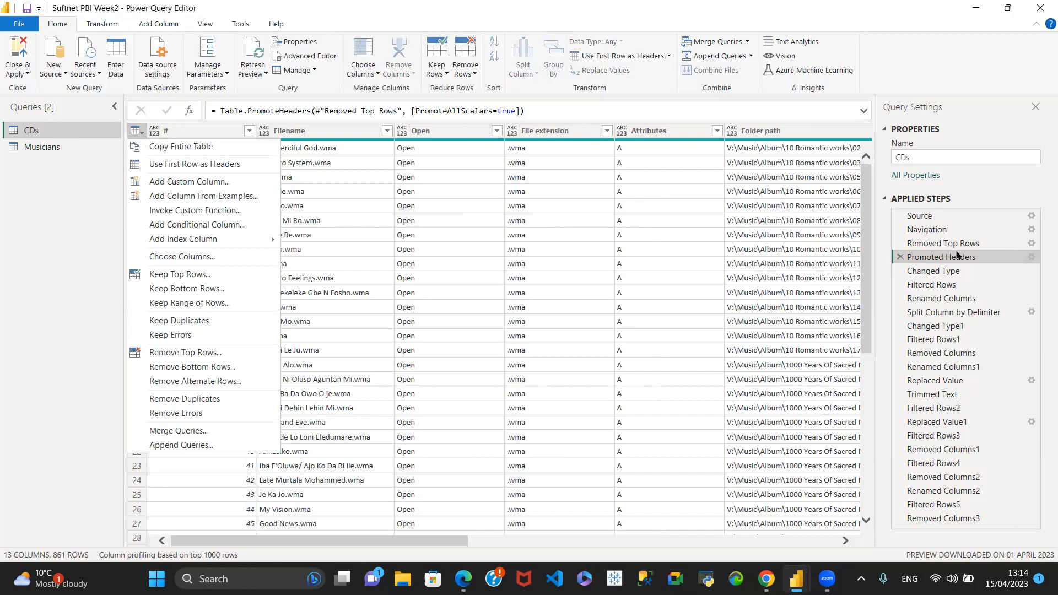
{"action": "left_click", "coordinate": [948, 518]}
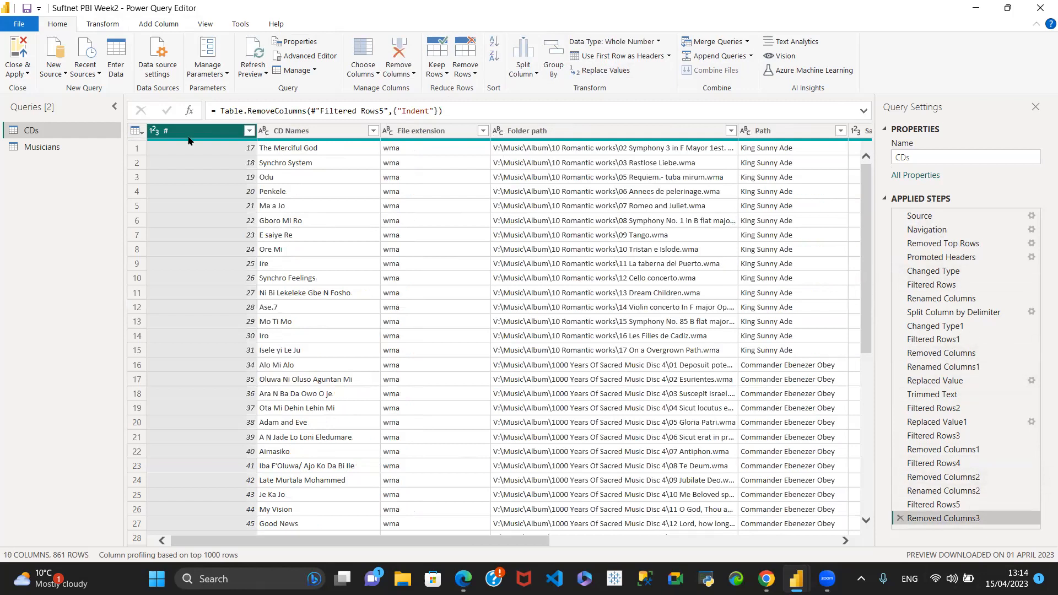
Compare the data and applied steps of the Musicians query with those of the CDs query.
{"action": "left_click", "coordinate": [49, 153]}
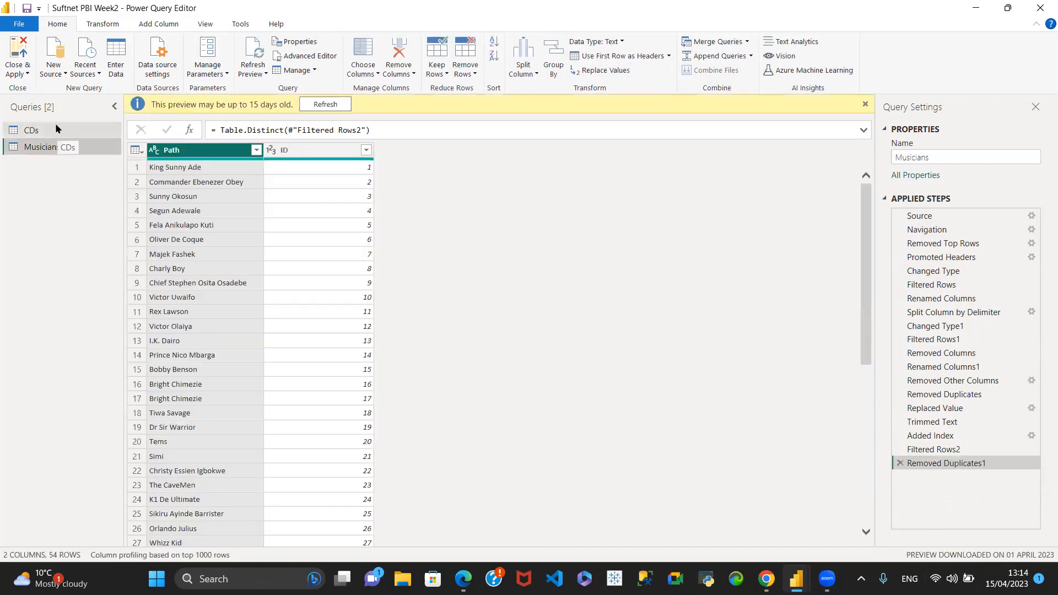
{"action": "left_click", "coordinate": [56, 129]}
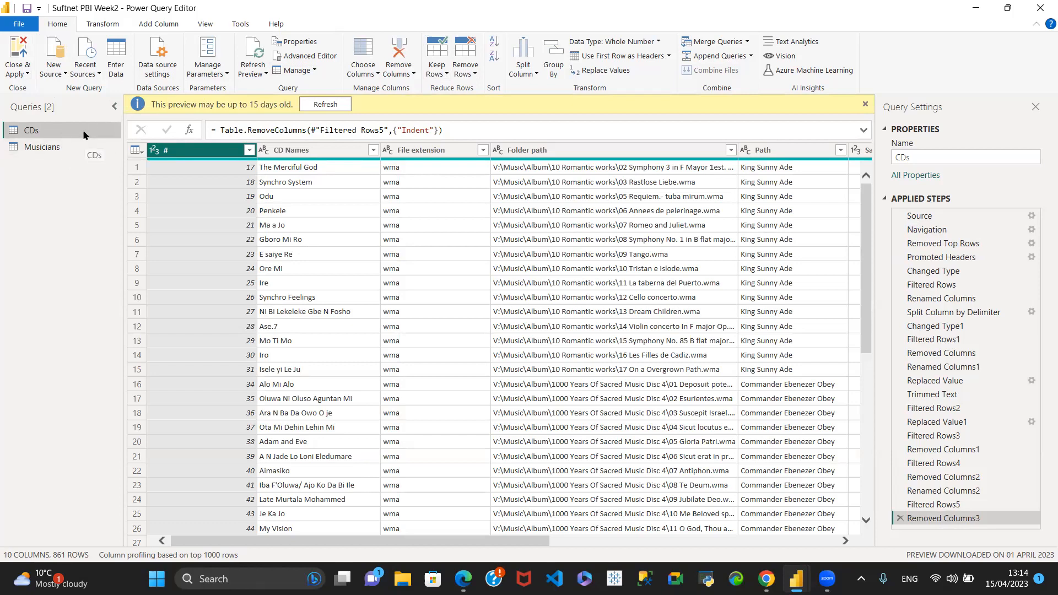
{"action": "left_click", "coordinate": [44, 147]}
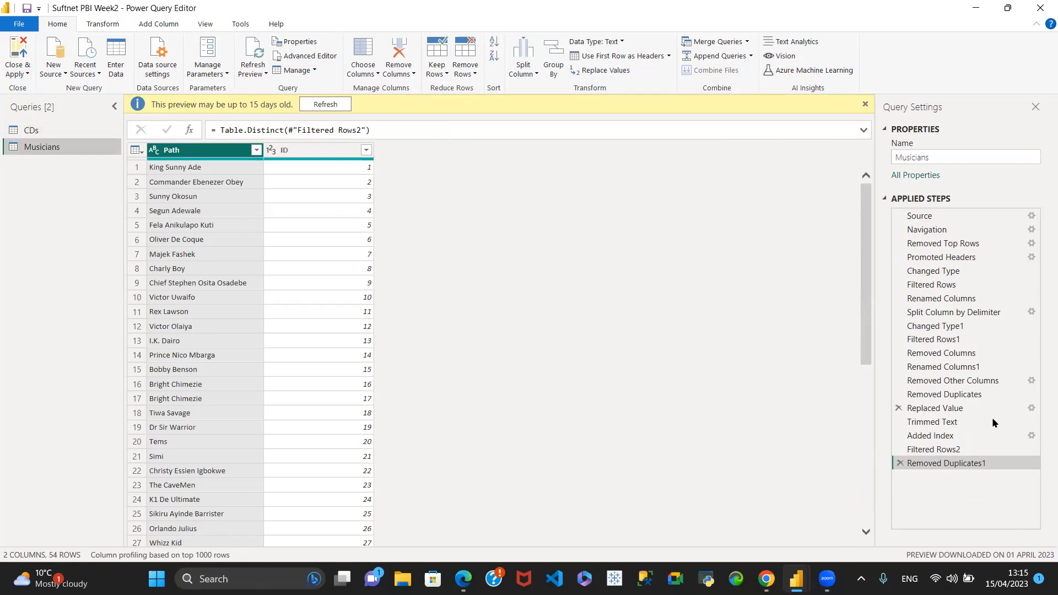
{"action": "left_click", "coordinate": [67, 127]}
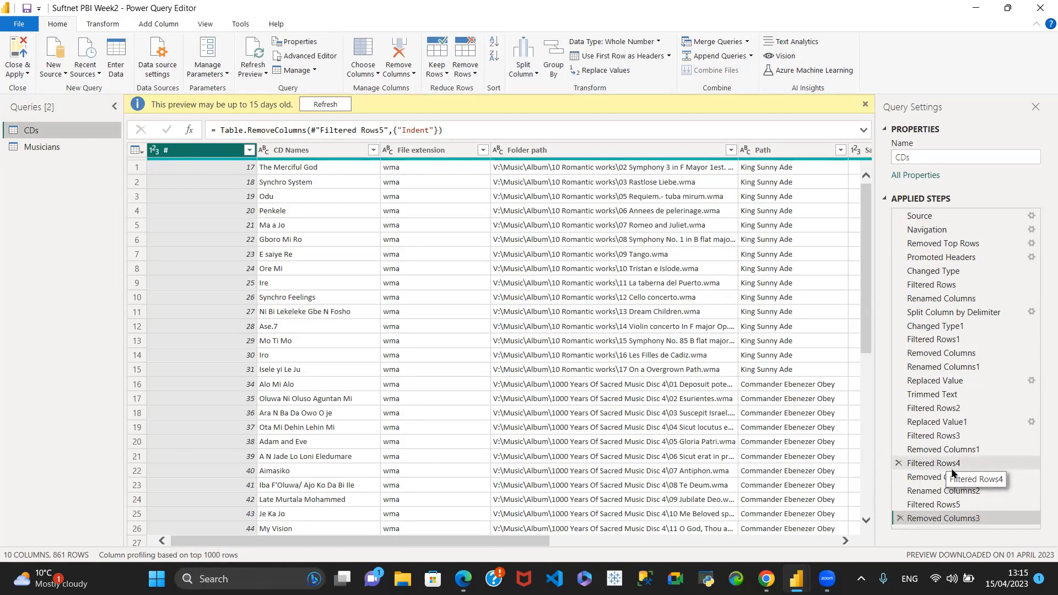
Delete the Removed Duplicates1, Filtered Rows2 and Added Index steps from the Musicians query.
{"action": "left_click", "coordinate": [50, 147]}
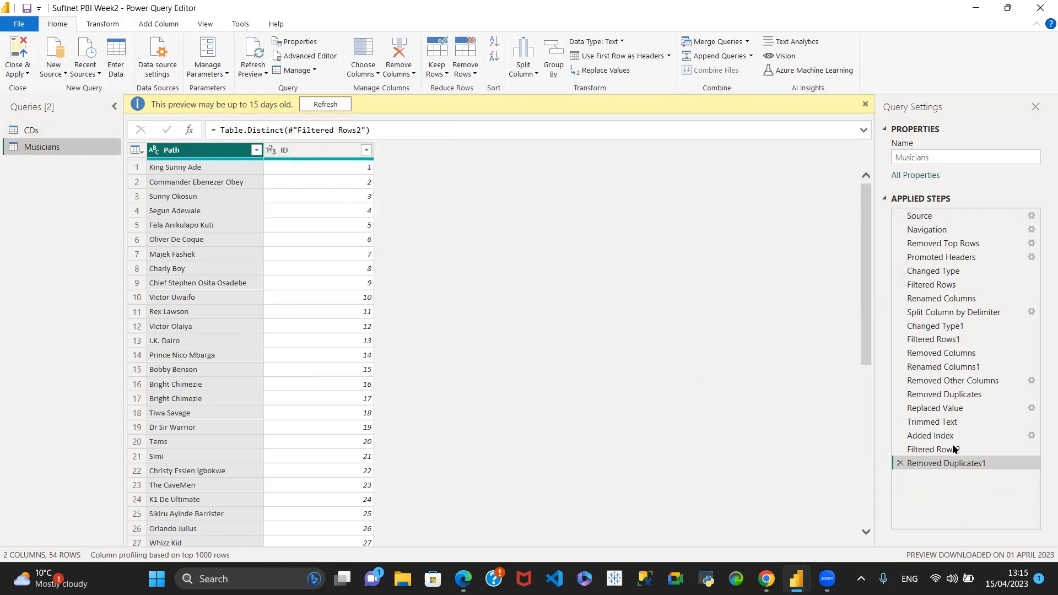
{"action": "left_click", "coordinate": [898, 463]}
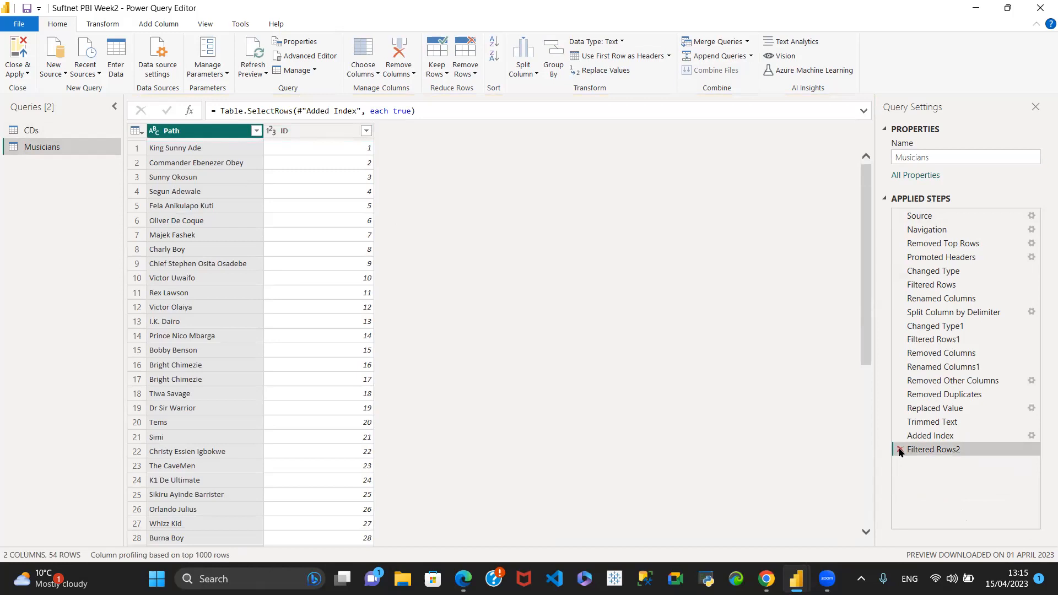
{"action": "left_click", "coordinate": [900, 450]}
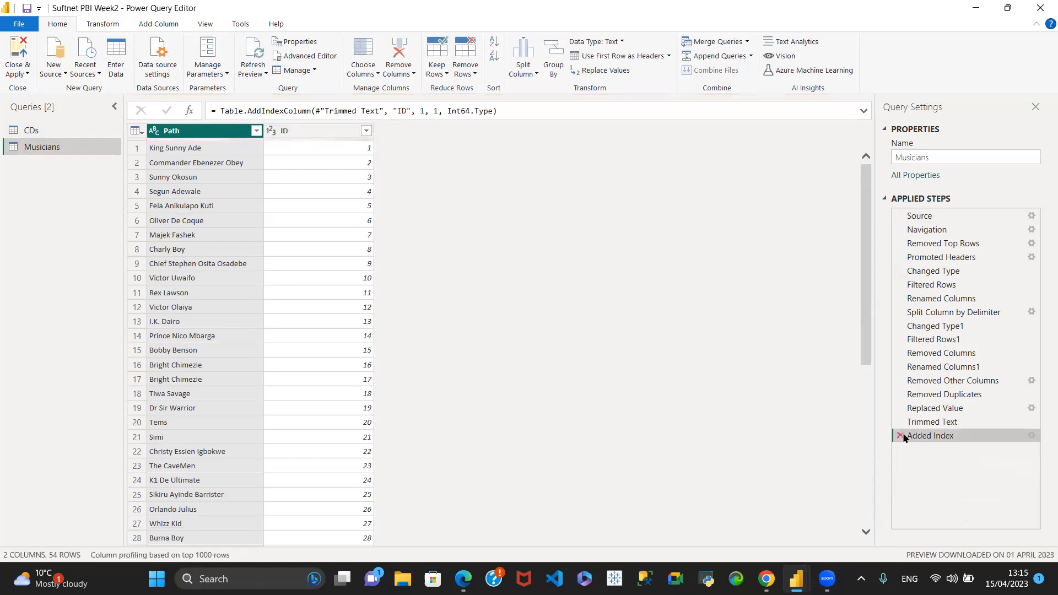
{"action": "left_click", "coordinate": [899, 436]}
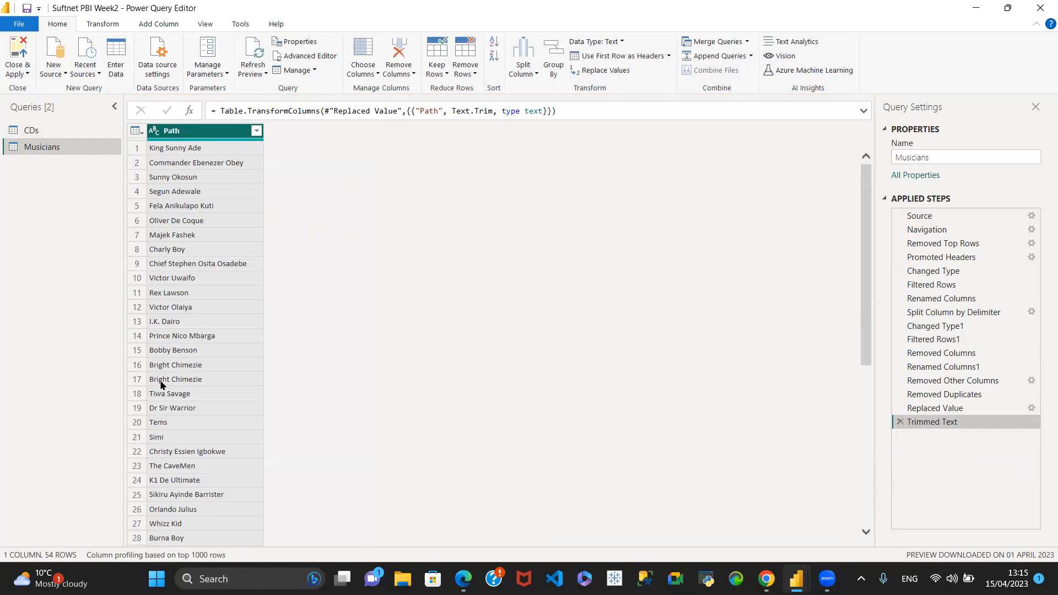
Look through the Musicians query's Path values for duplicates and compare its row count with the CDs query.
{"action": "scroll", "coordinate": [152, 370], "scroll_direction": "down", "scroll_amount": 9}
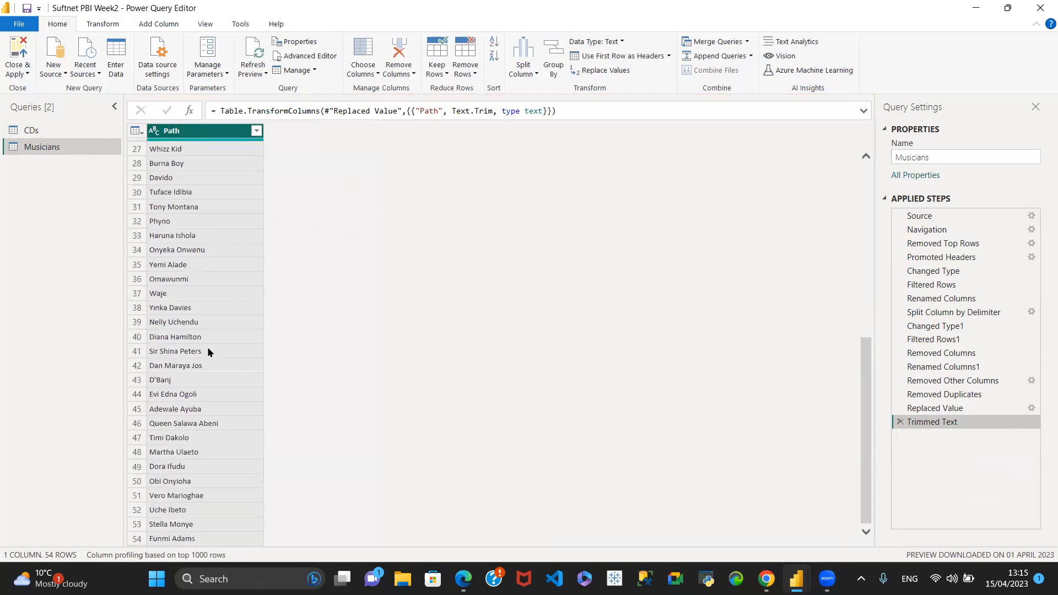
{"action": "scroll", "coordinate": [209, 351], "scroll_direction": "up", "scroll_amount": 9}
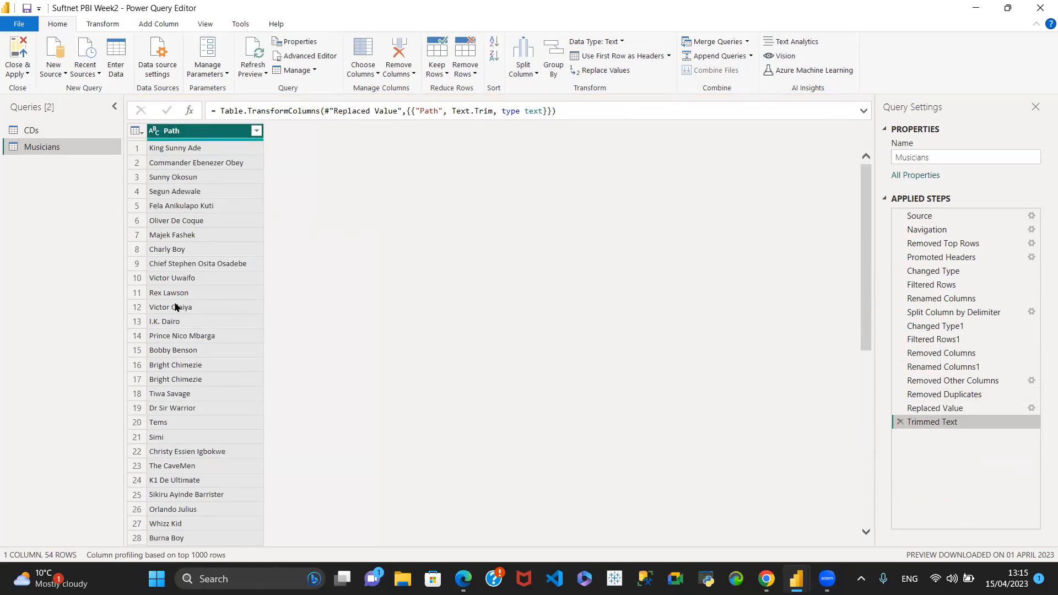
{"action": "scroll", "coordinate": [186, 386], "scroll_direction": "down", "scroll_amount": 10}
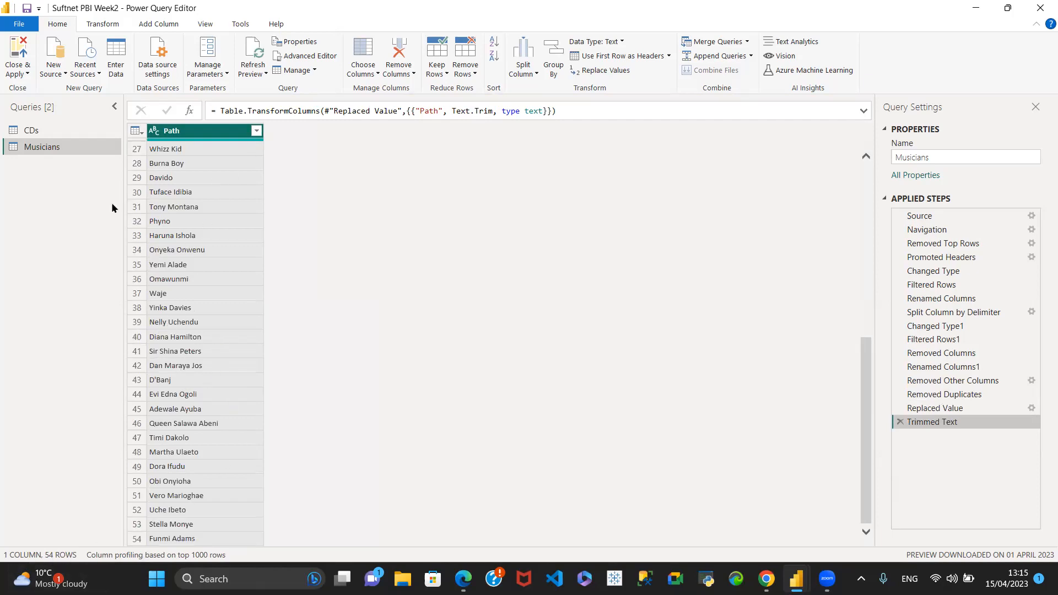
{"action": "left_click", "coordinate": [33, 131]}
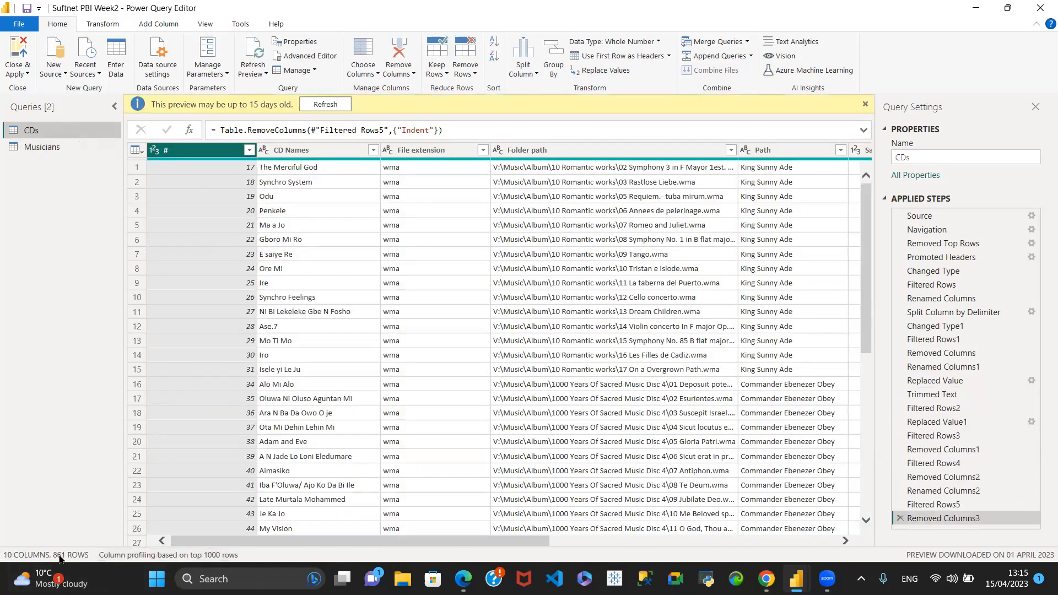
Return to the Musicians query, apply the query changes and close the Power Query Editor.
{"action": "left_click", "coordinate": [43, 149]}
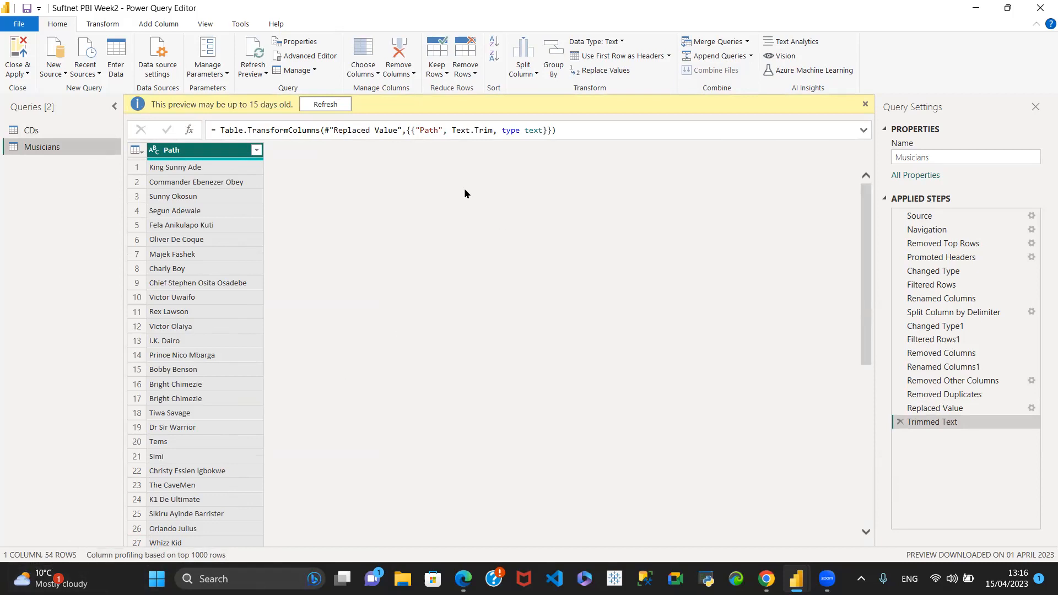
{"action": "left_click", "coordinate": [27, 72]}
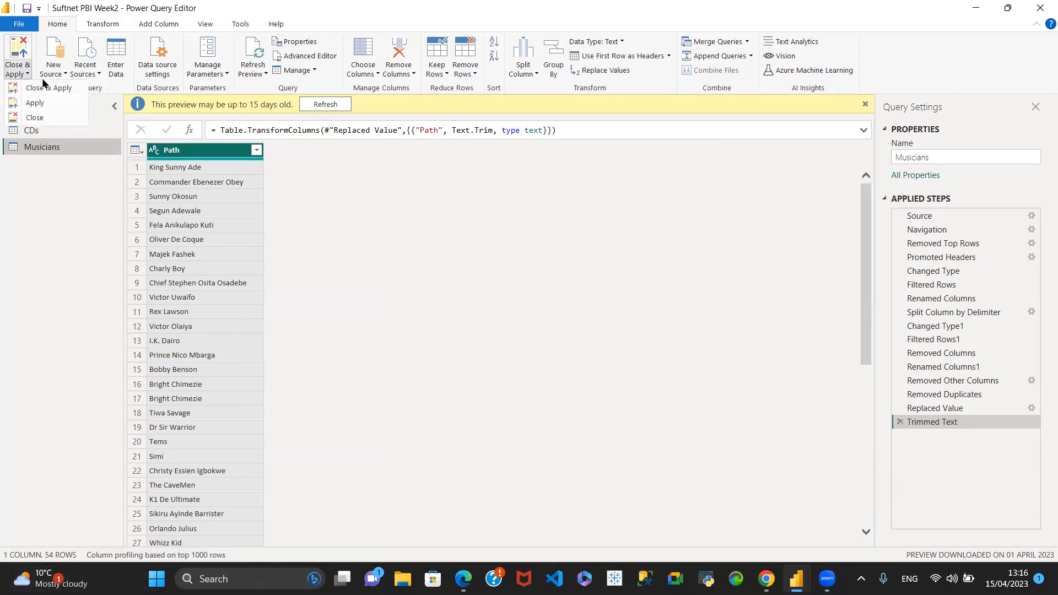
{"action": "left_click", "coordinate": [43, 89]}
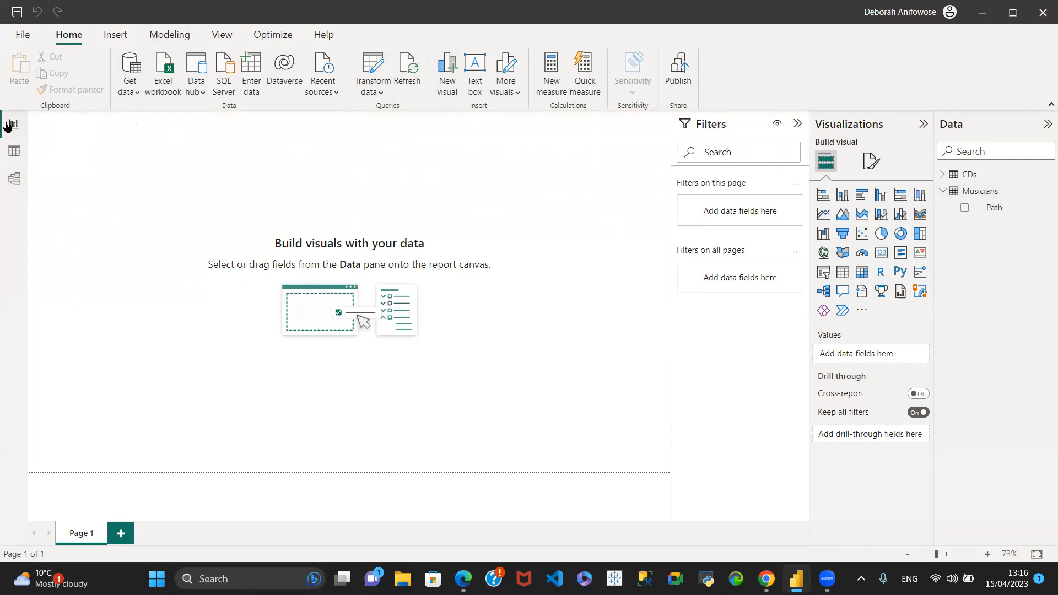
Check the loaded Musicians and CDs tables in the data view and their relationship in the model view.
{"action": "left_click", "coordinate": [6, 158]}
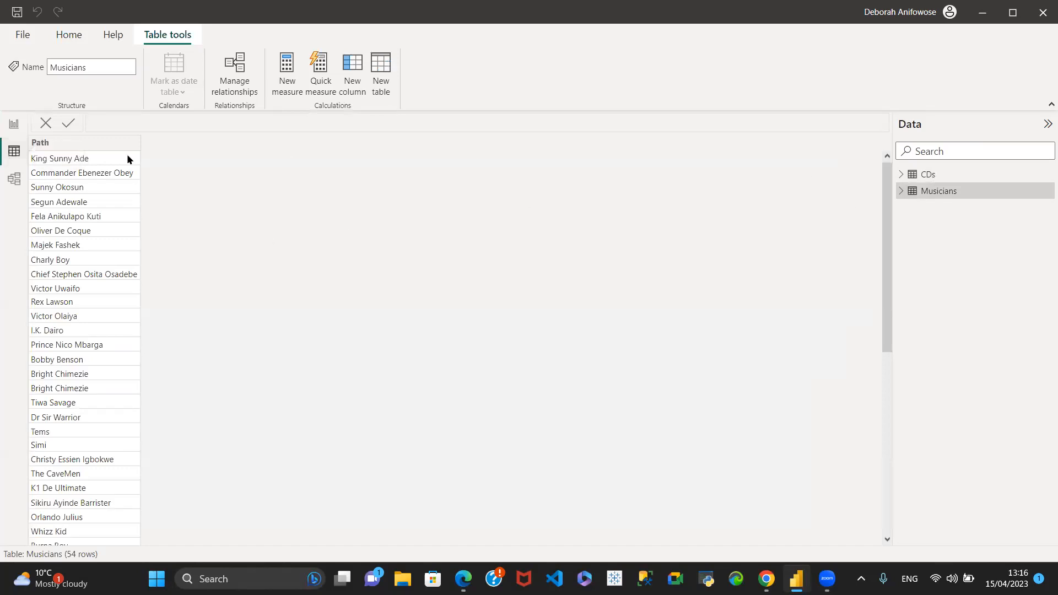
{"action": "left_click", "coordinate": [931, 173]}
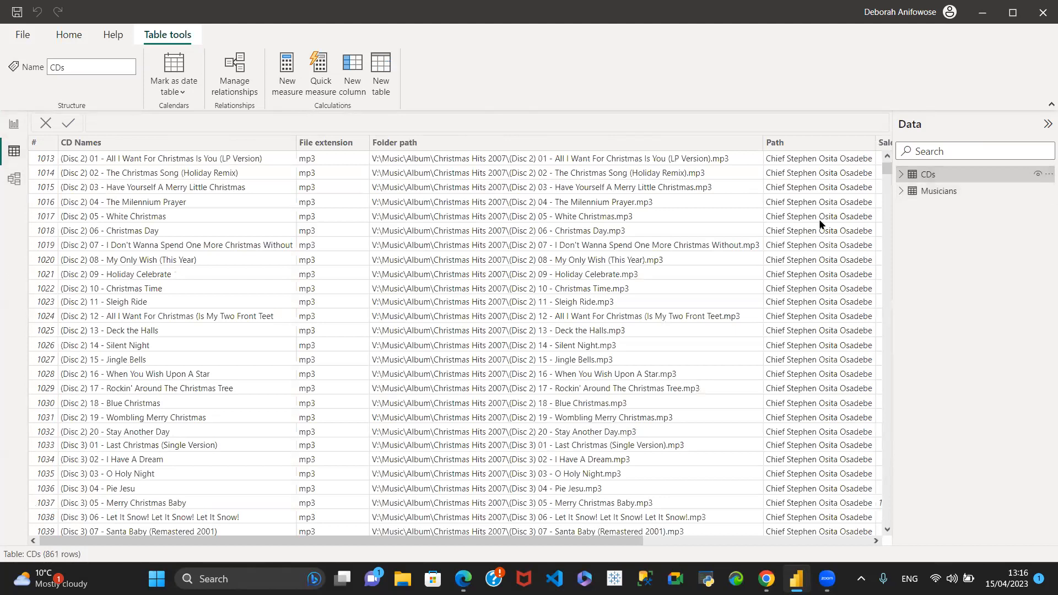
{"action": "left_click", "coordinate": [963, 192]}
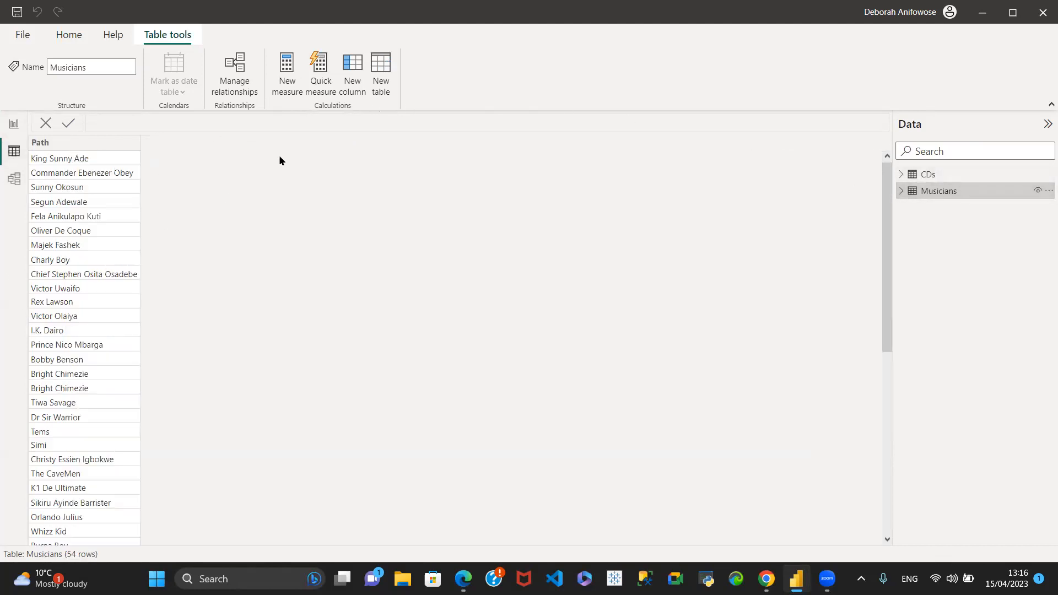
{"action": "left_click", "coordinate": [14, 178]}
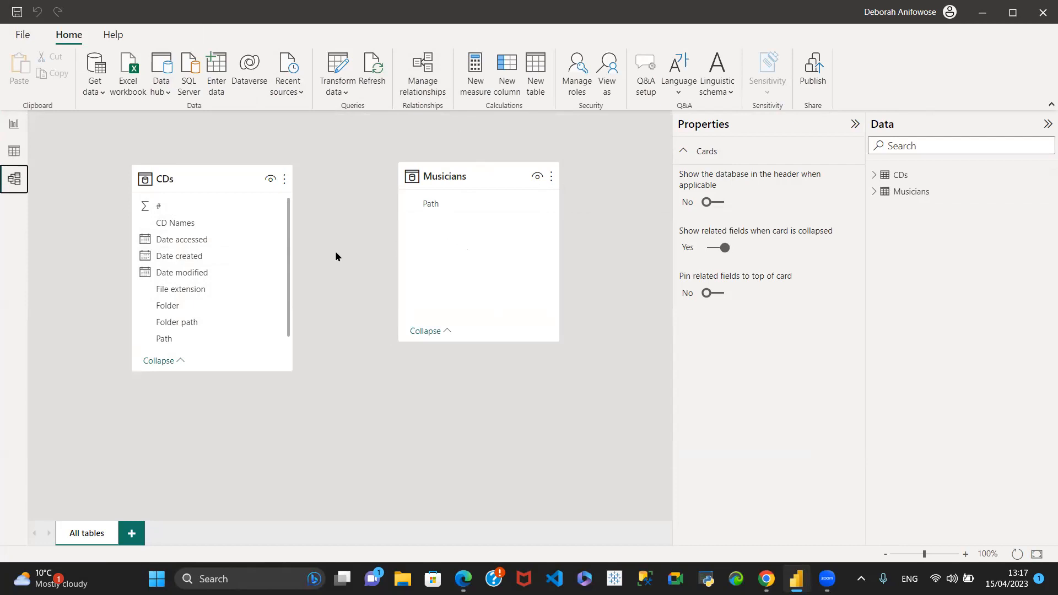
Review the global and current-file Data Load options, including the relationship settings, and confirm the options.
{"action": "left_click", "coordinate": [21, 35]}
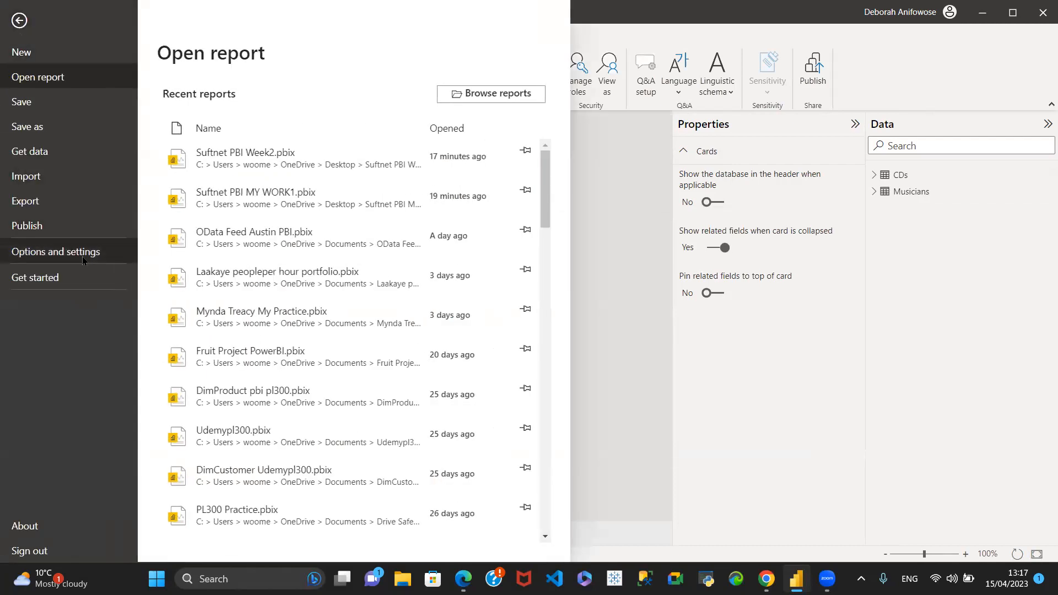
{"action": "left_click", "coordinate": [75, 257]}
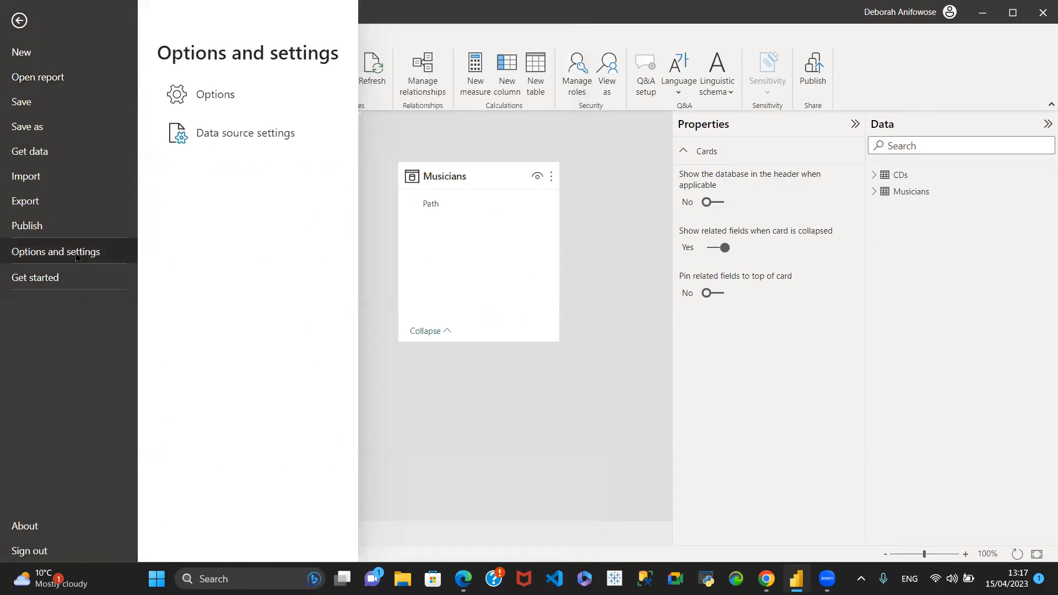
{"action": "left_click", "coordinate": [297, 94]}
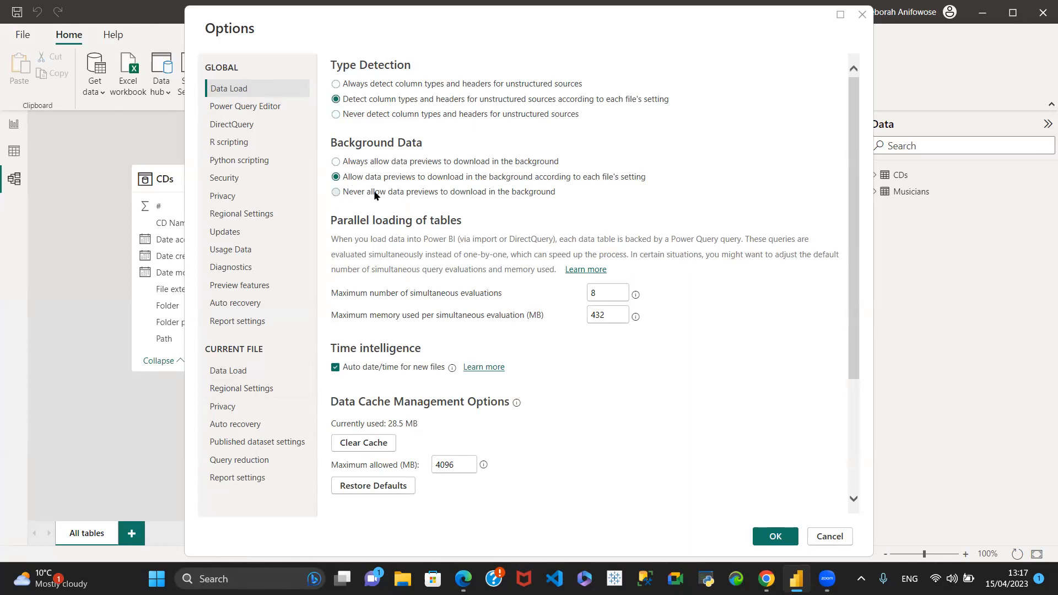
{"action": "left_click", "coordinate": [214, 370]}
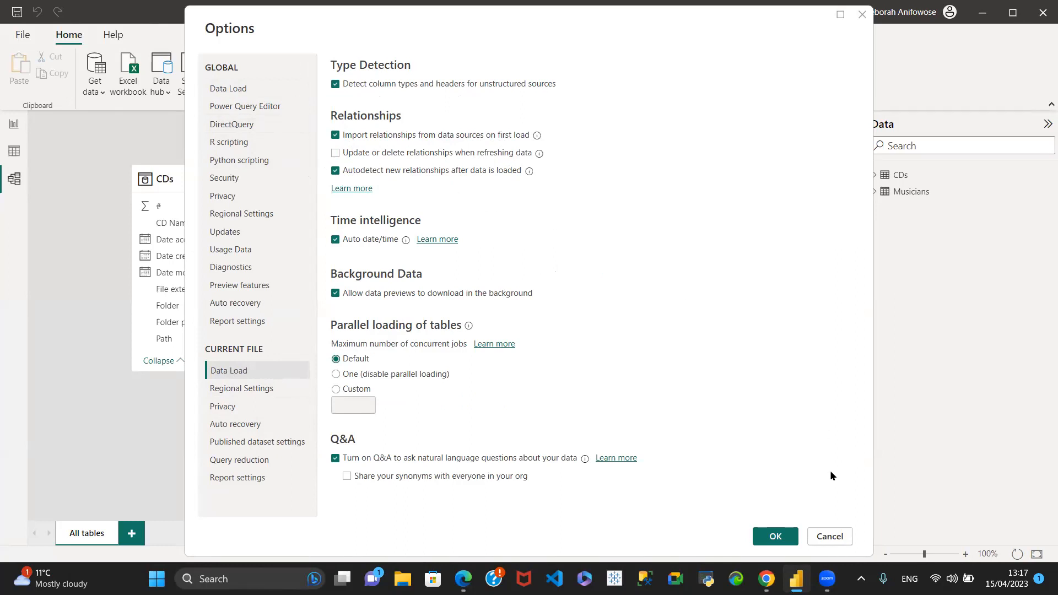
{"action": "left_click", "coordinate": [774, 536]}
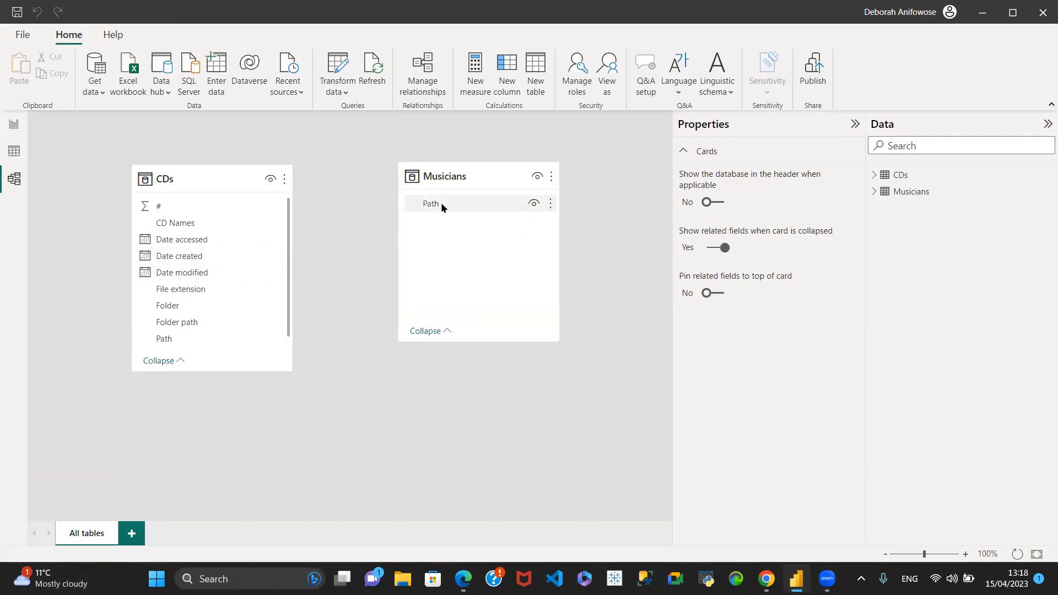
Inspect the Musicians table and the CDs table's columns, including Path and Sales, in the data view.
{"action": "left_click", "coordinate": [14, 151]}
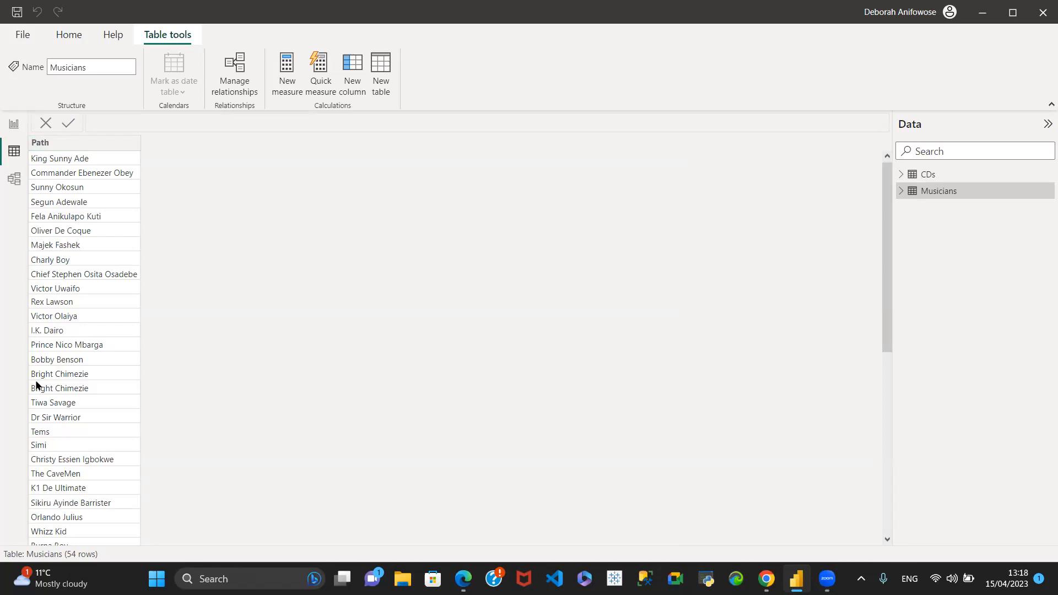
{"action": "left_click", "coordinate": [937, 176]}
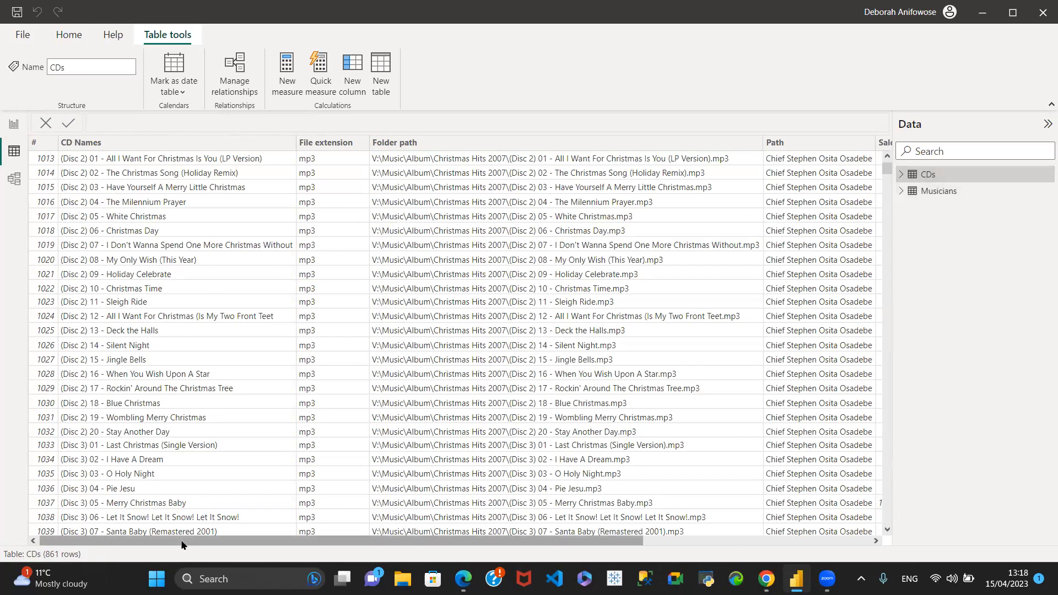
{"action": "left_click_drag", "start_coordinate": [337, 546], "coordinate": [508, 525]}
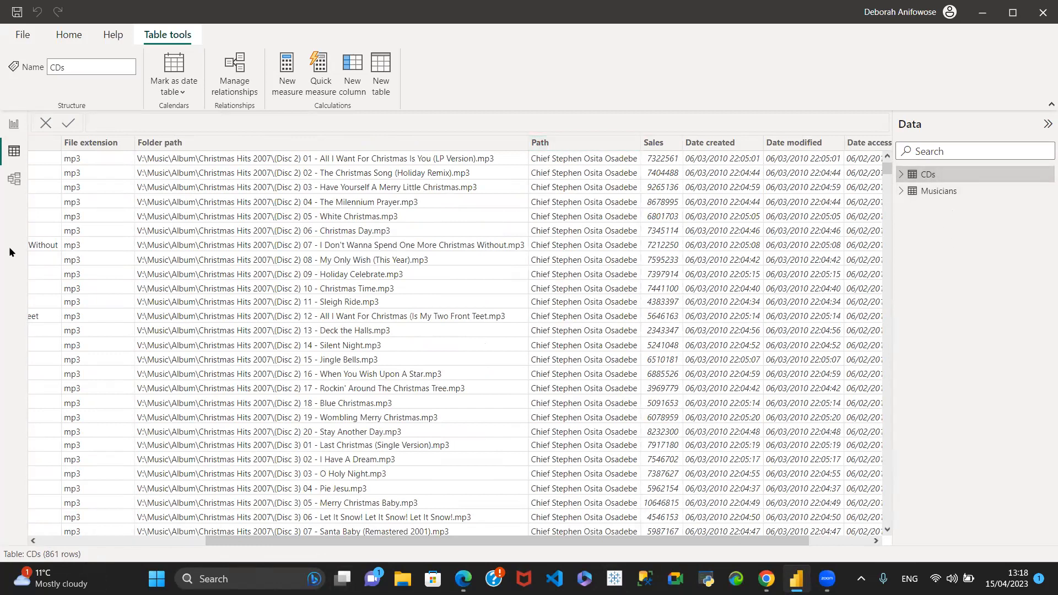
Create an active many-to-many relationship between the Path columns of Musicians and CDs, with cross filter direction Both, in the model view.
{"action": "left_click", "coordinate": [14, 178]}
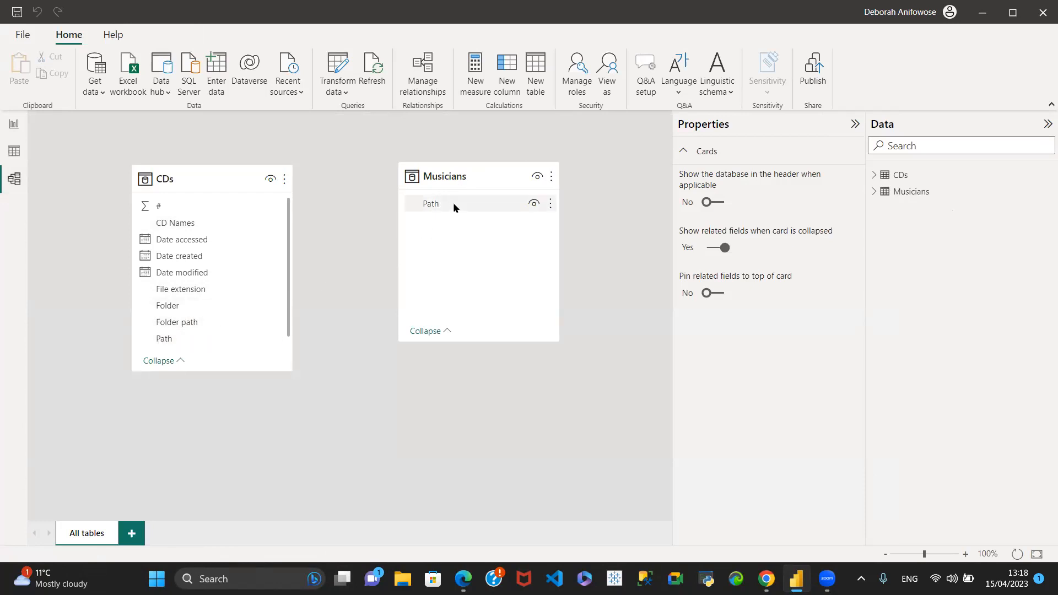
{"action": "left_click", "coordinate": [467, 202]}
{"action": "left_click_drag", "start_coordinate": [466, 203], "coordinate": [198, 320]}
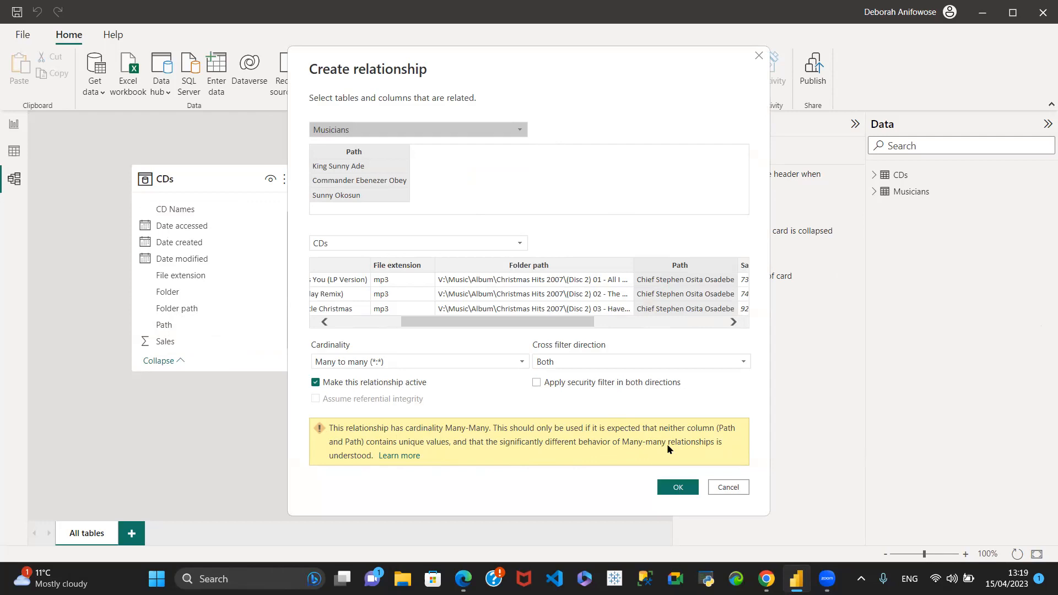
{"action": "left_click", "coordinate": [669, 487]}
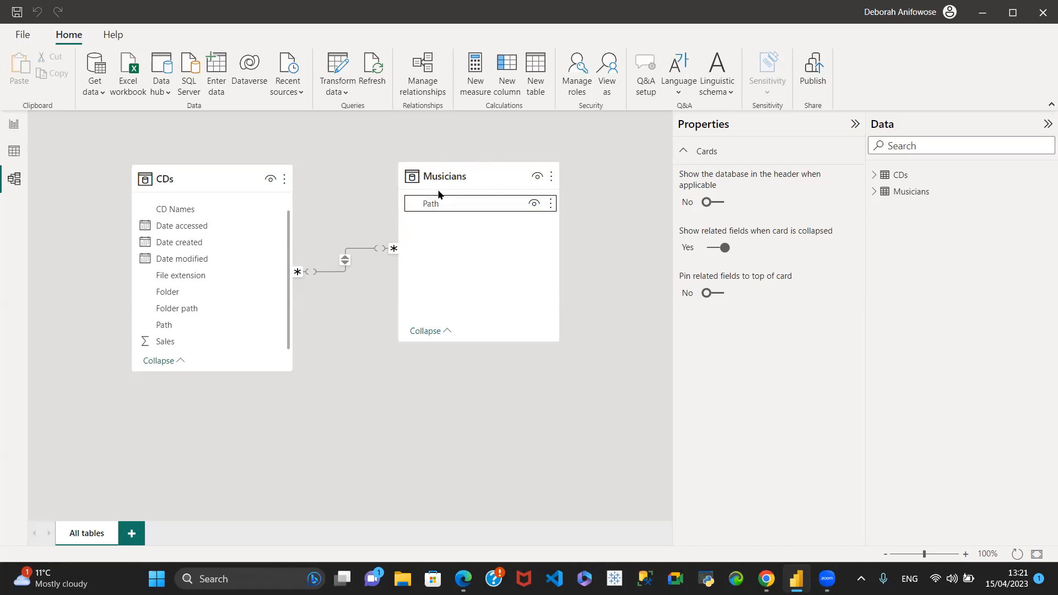
Look through the Path values of the Musicians table in the data view for repeated names.
{"action": "left_click", "coordinate": [11, 151]}
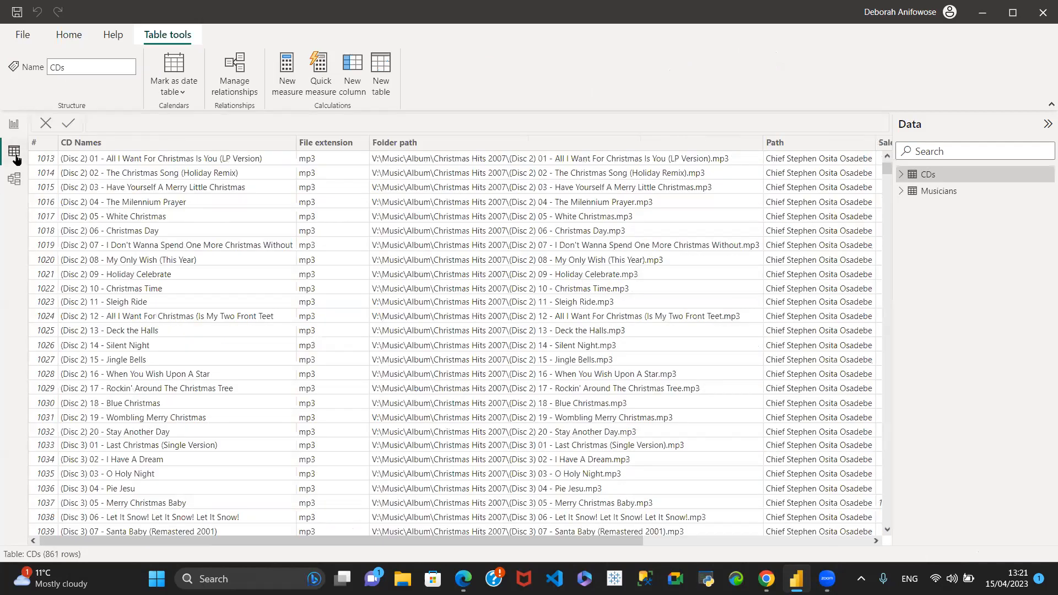
{"action": "left_click", "coordinate": [935, 192]}
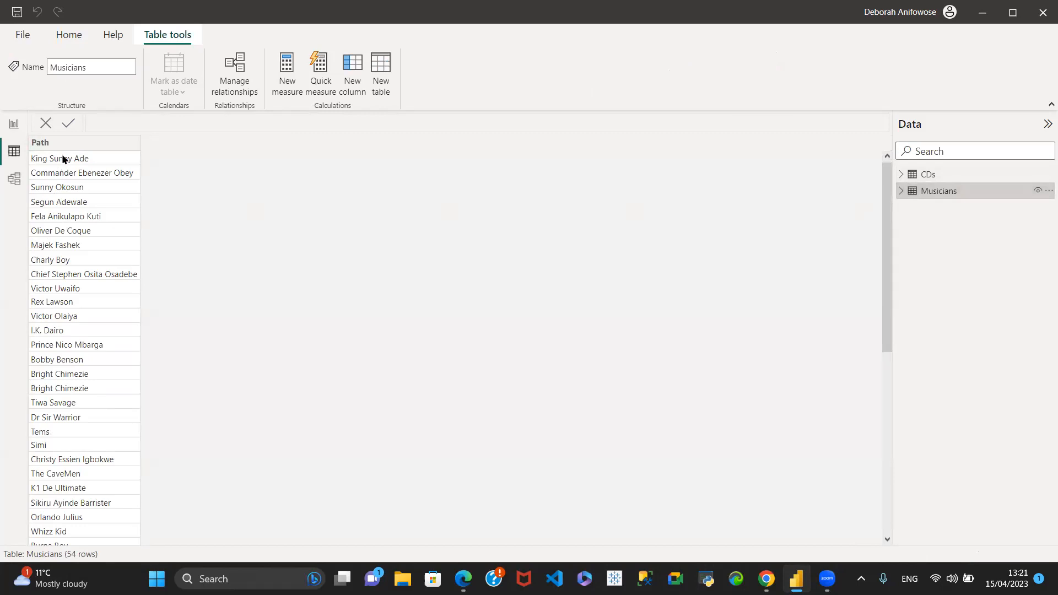
{"action": "left_click", "coordinate": [101, 180]}
{"action": "scroll", "coordinate": [91, 329], "scroll_direction": "down", "scroll_amount": 8}
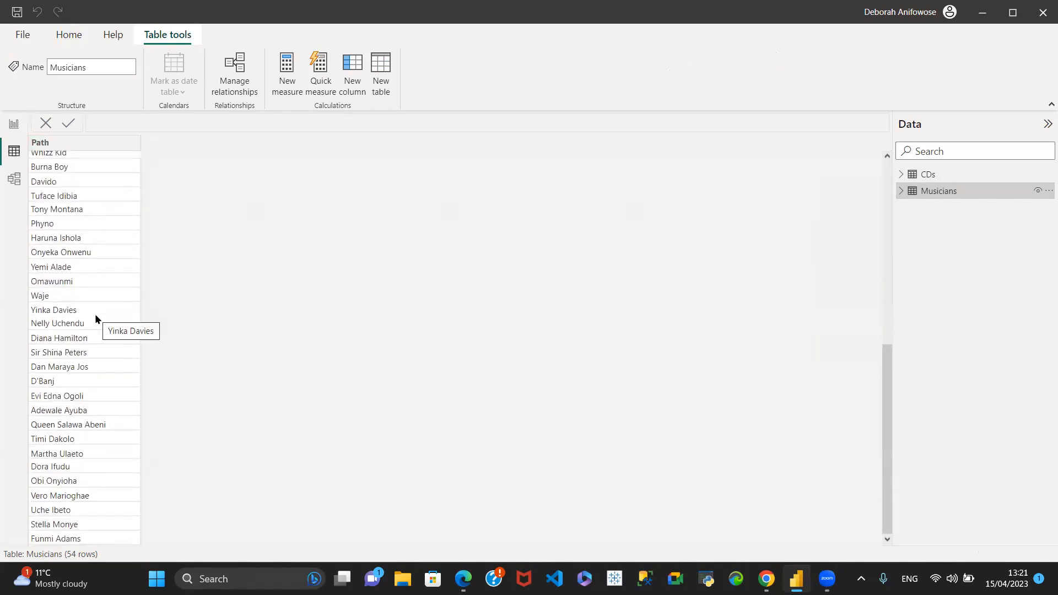
{"action": "scroll", "coordinate": [88, 259], "scroll_direction": "up", "scroll_amount": 5}
{"action": "scroll", "coordinate": [88, 246], "scroll_direction": "up", "scroll_amount": 3}
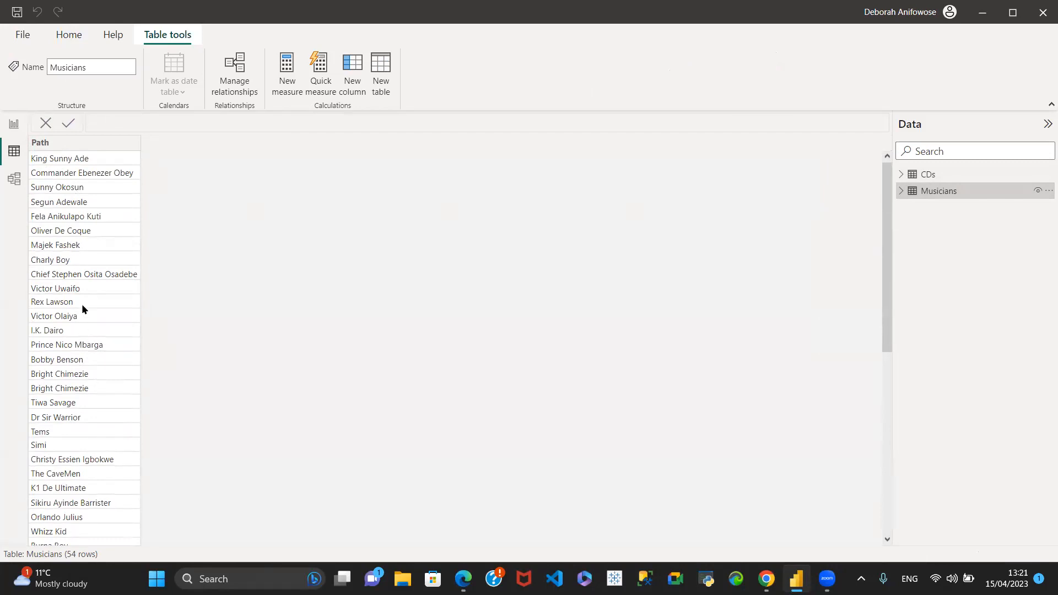
Return to the model view and collapse the Properties and Data panes.
{"action": "left_click", "coordinate": [14, 182]}
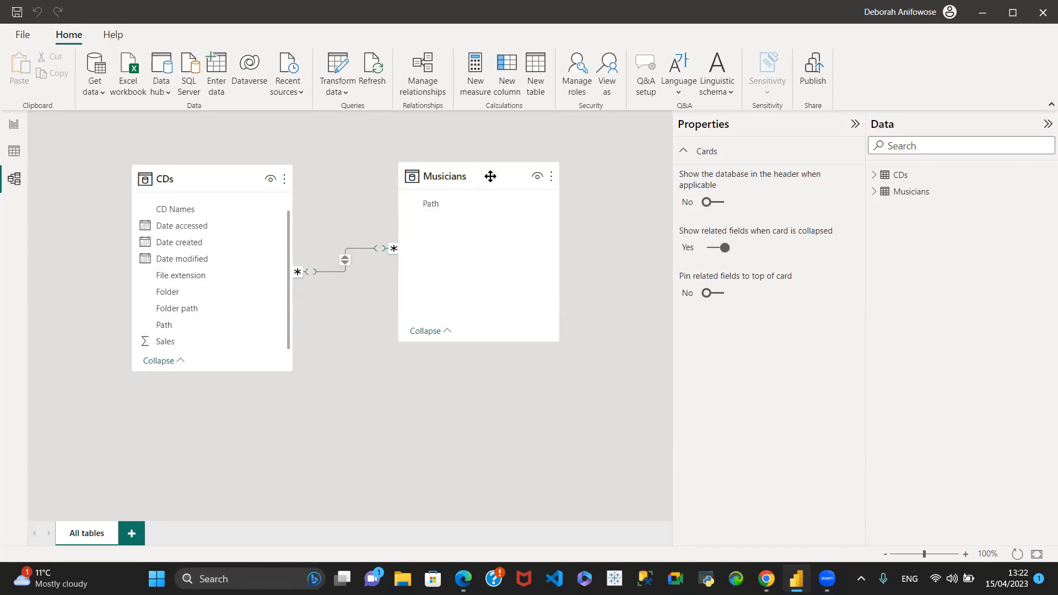
{"action": "left_click", "coordinate": [854, 124]}
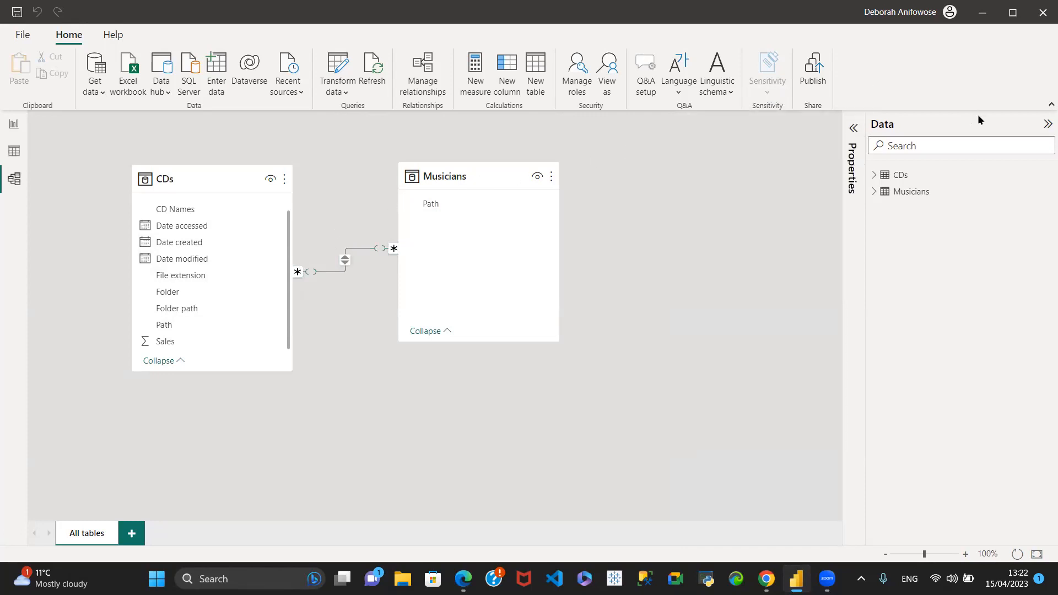
{"action": "left_click", "coordinate": [1046, 126]}
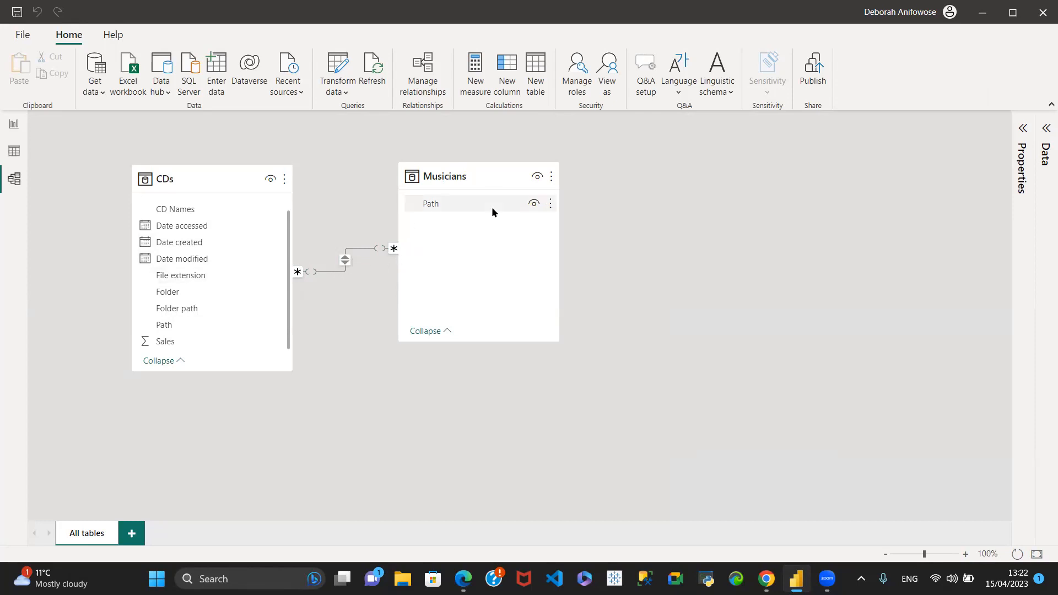
Open the Power Query Editor from the report view and look through the Musicians query's Path values.
{"action": "left_click", "coordinate": [14, 125]}
{"action": "left_click", "coordinate": [374, 96]}
{"action": "left_click", "coordinate": [399, 116]}
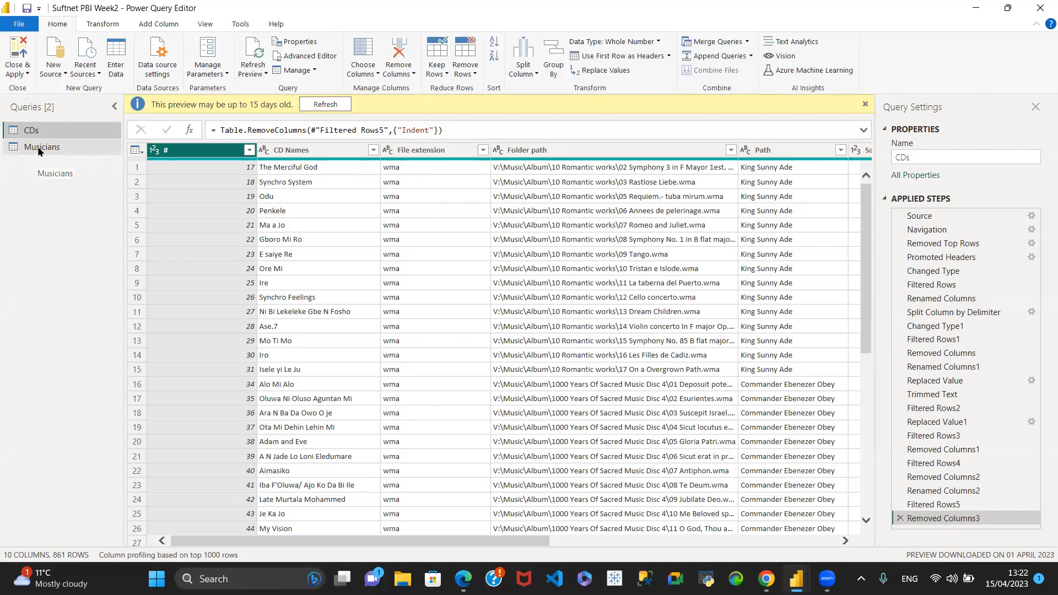
{"action": "left_click", "coordinate": [39, 150]}
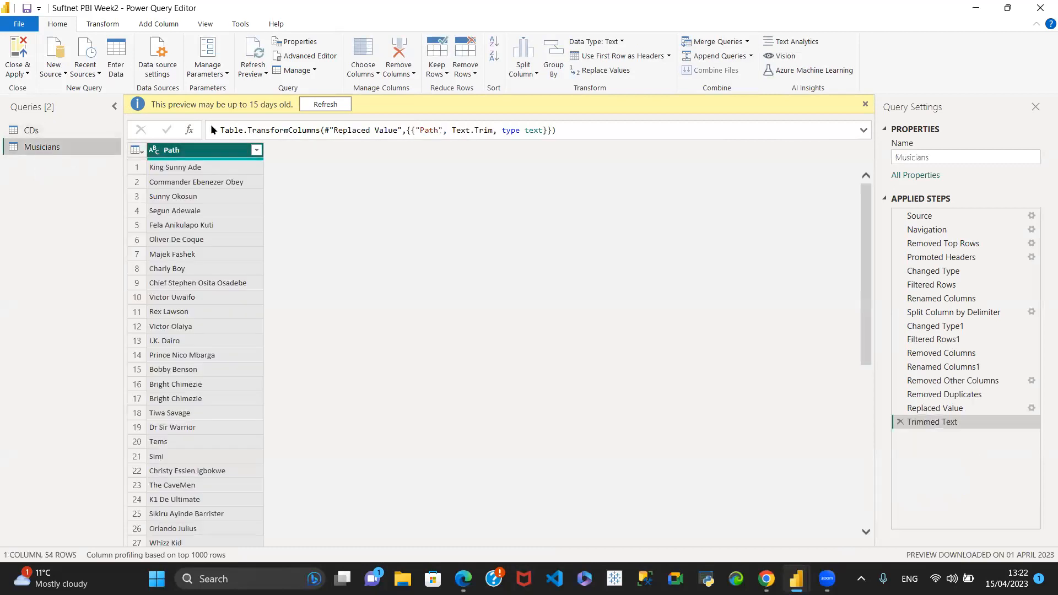
{"action": "scroll", "coordinate": [237, 207], "scroll_direction": "down", "scroll_amount": 4}
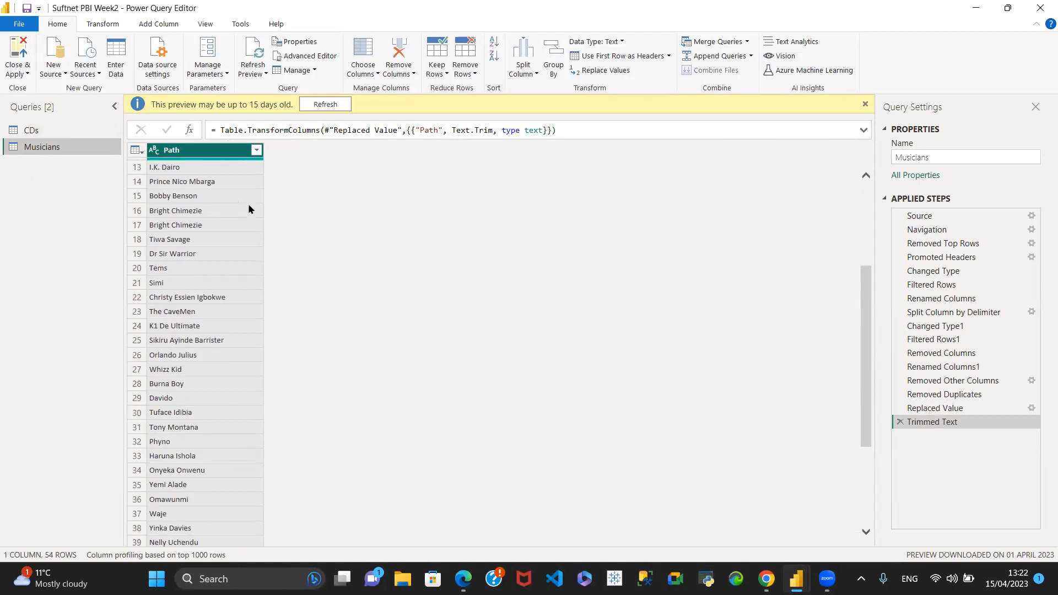
{"action": "scroll", "coordinate": [232, 208], "scroll_direction": "up", "scroll_amount": 4}
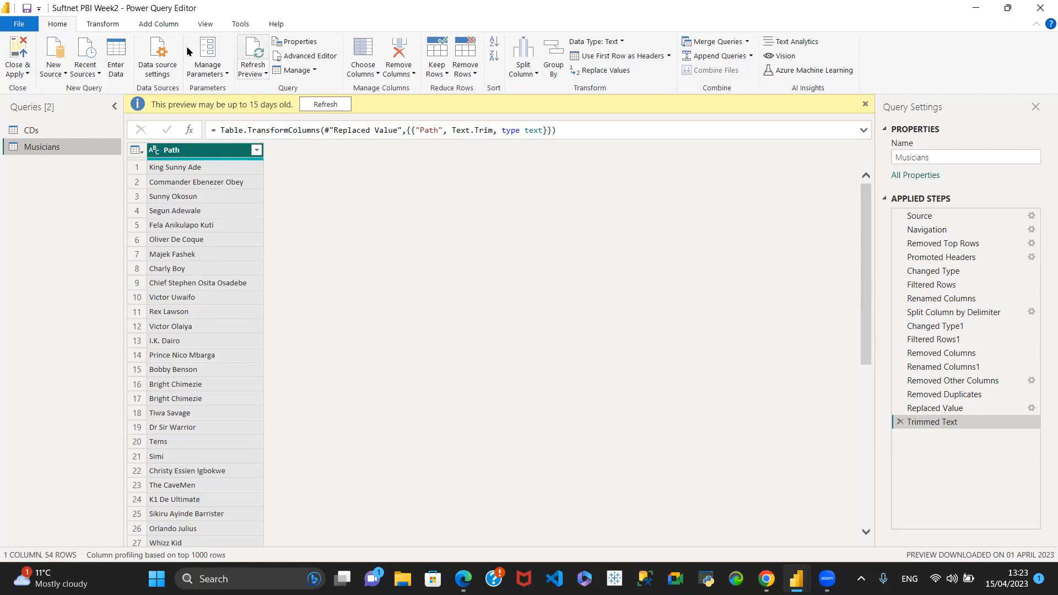
{"action": "left_click", "coordinate": [900, 21]}
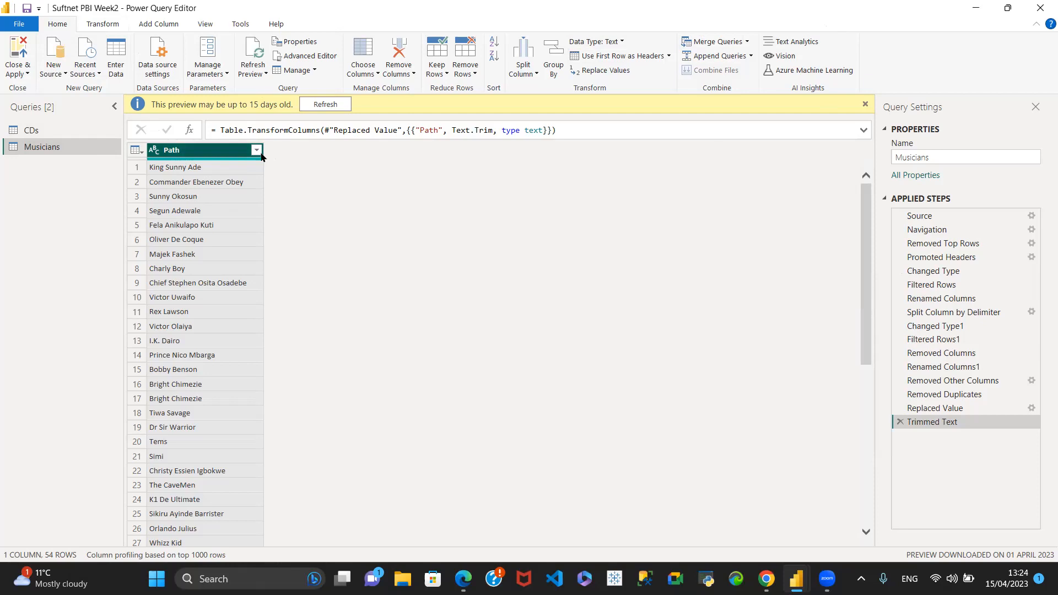
Add an index column starting from 0 to the Musicians query and delete the Added Index step again.
{"action": "left_click", "coordinate": [164, 26]}
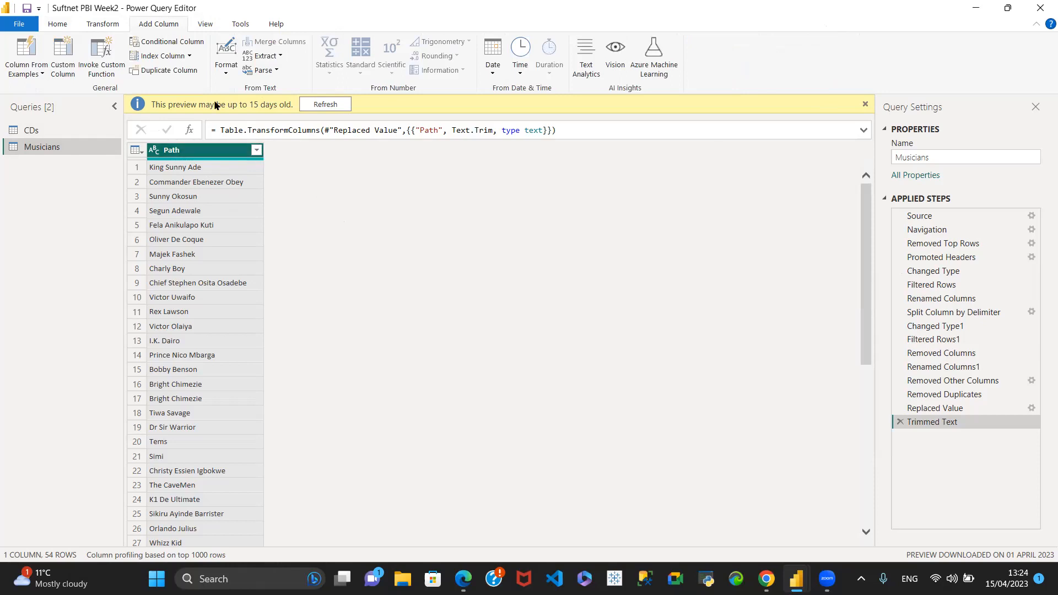
{"action": "left_click", "coordinate": [188, 55]}
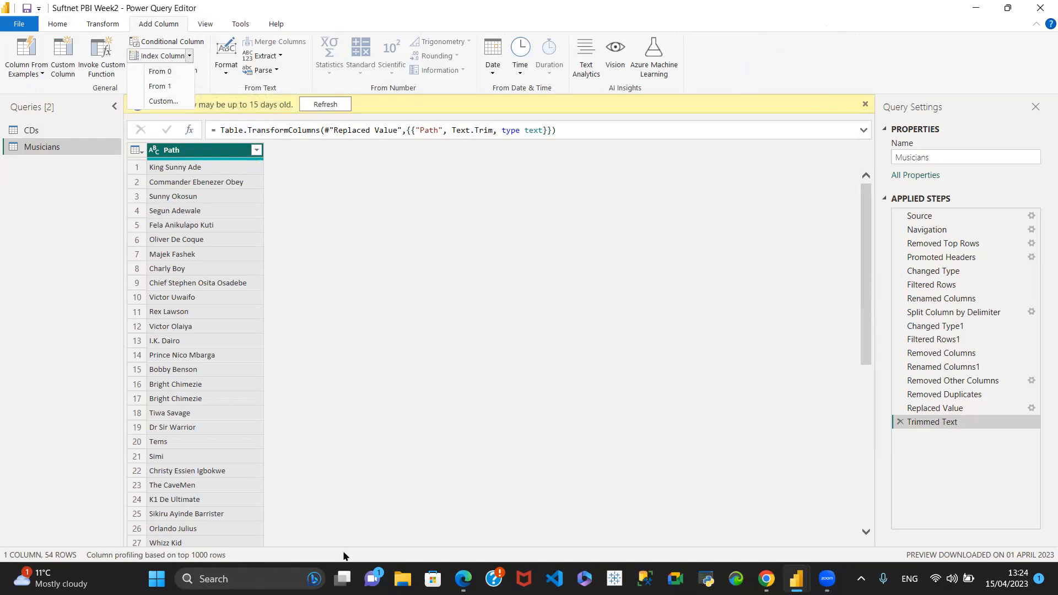
{"action": "left_click", "coordinate": [158, 71]}
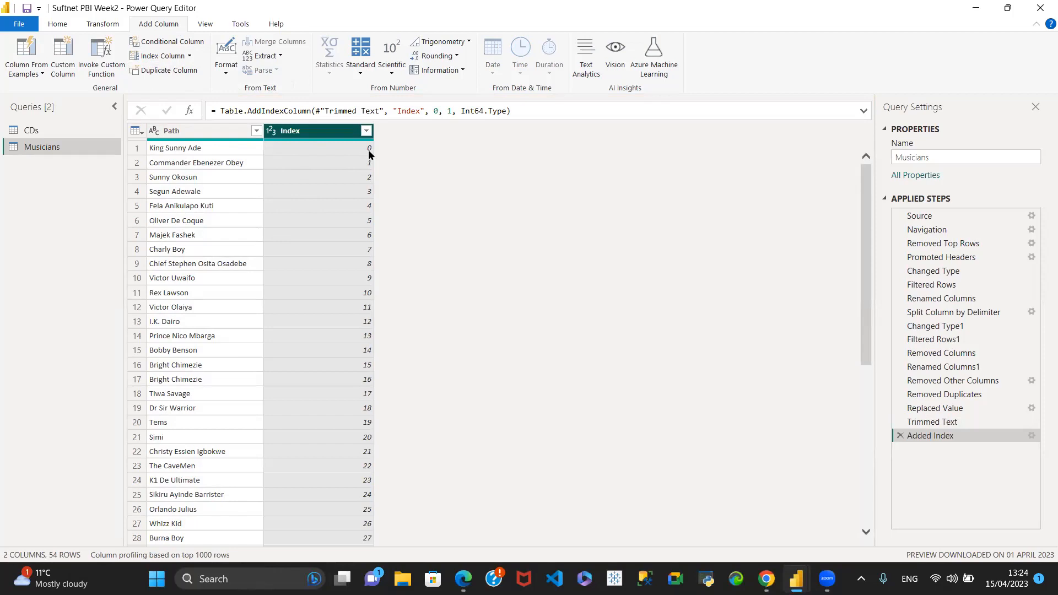
{"action": "left_click", "coordinate": [189, 56]}
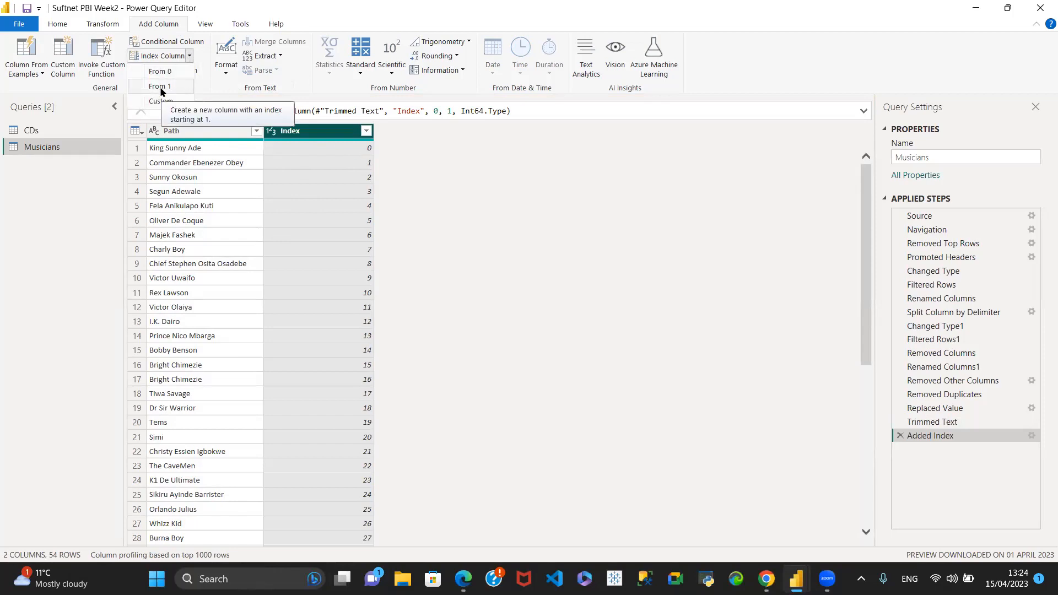
{"action": "left_click", "coordinate": [887, 461]}
{"action": "left_click", "coordinate": [896, 435]}
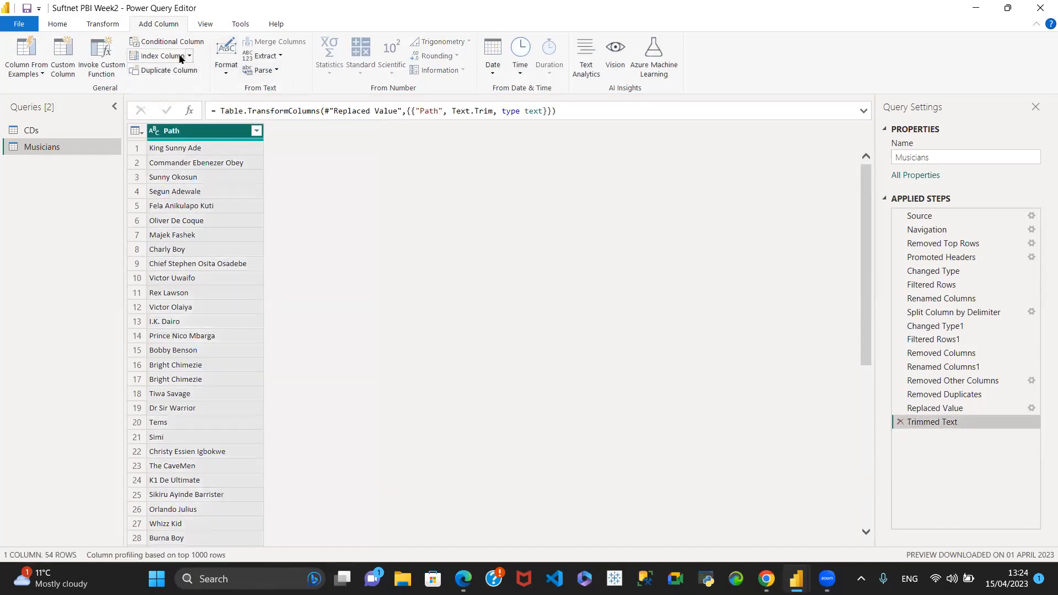
Try an index column starting from 1 in the Musicians query and remove its applied step.
{"action": "left_click", "coordinate": [189, 56]}
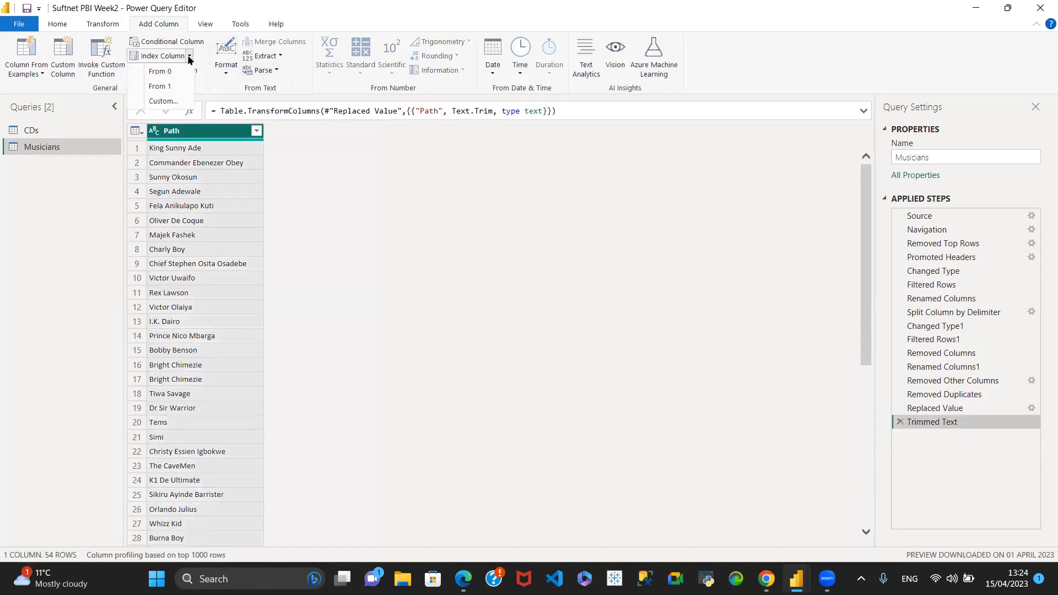
{"action": "left_click", "coordinate": [158, 87]}
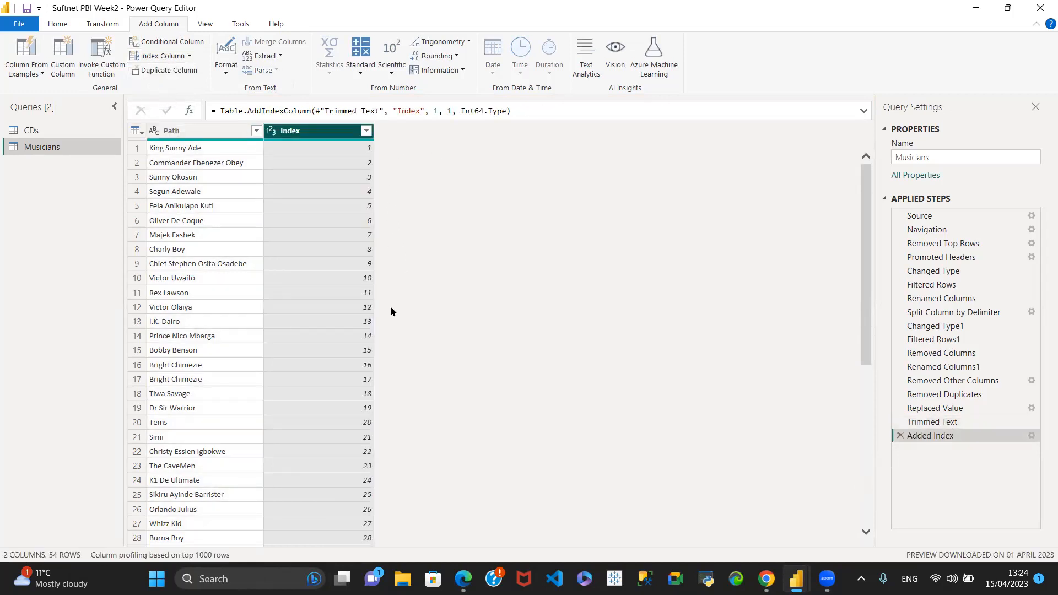
{"action": "left_click", "coordinate": [899, 435]}
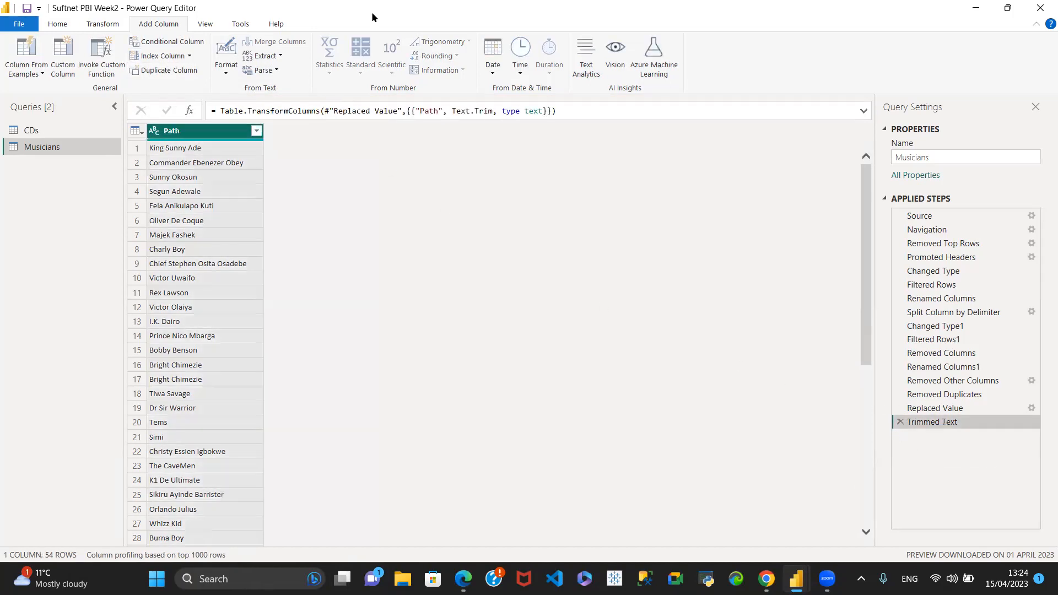
Try a custom index column starting at 2 with increment 3 in the Musicians query and delete its applied step.
{"action": "left_click", "coordinate": [189, 55]}
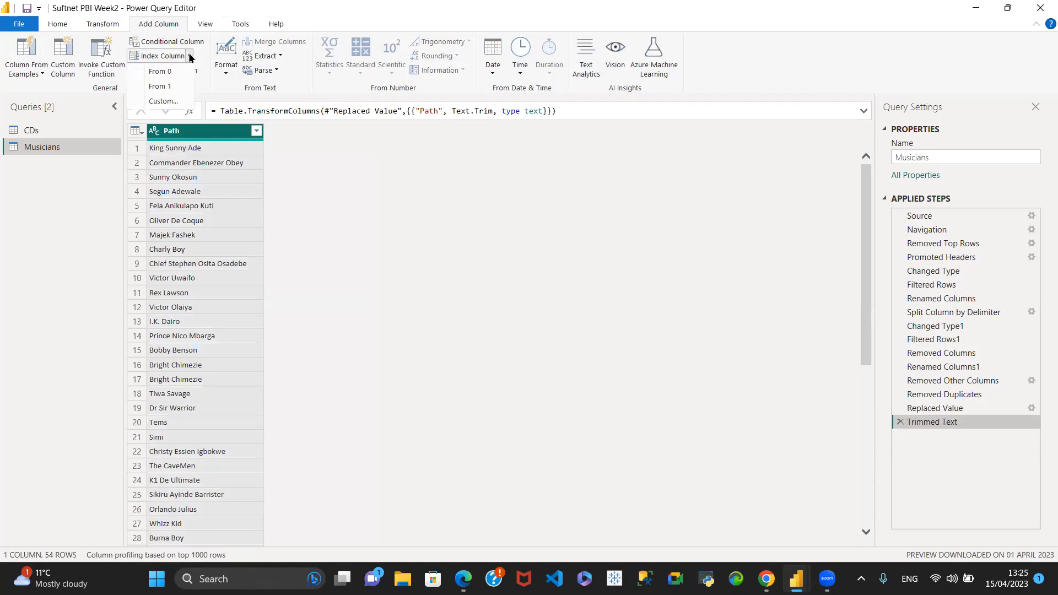
{"action": "left_click", "coordinate": [171, 101]}
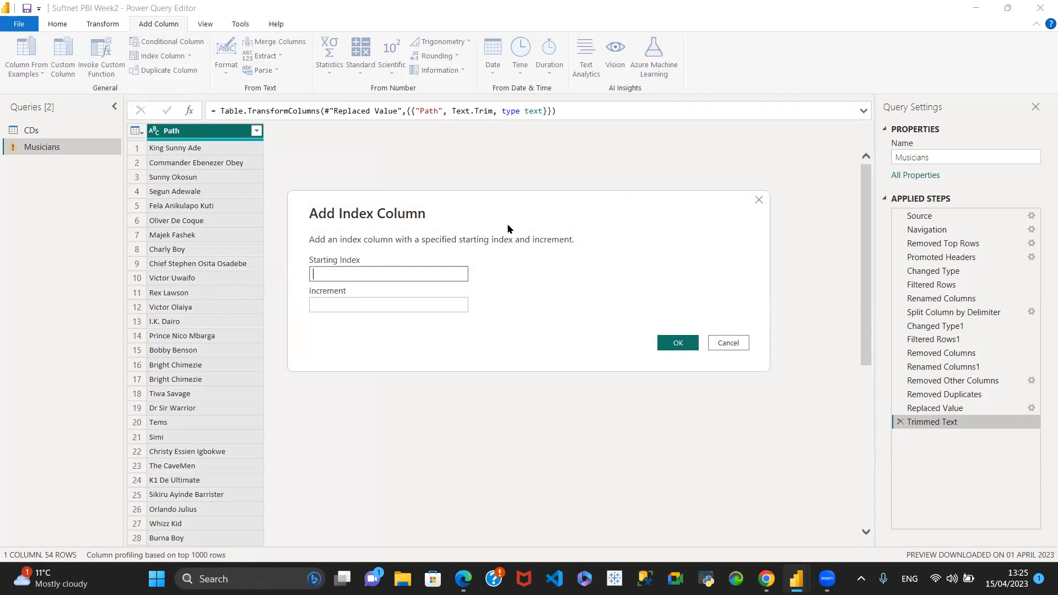
{"action": "type", "text": "2"}
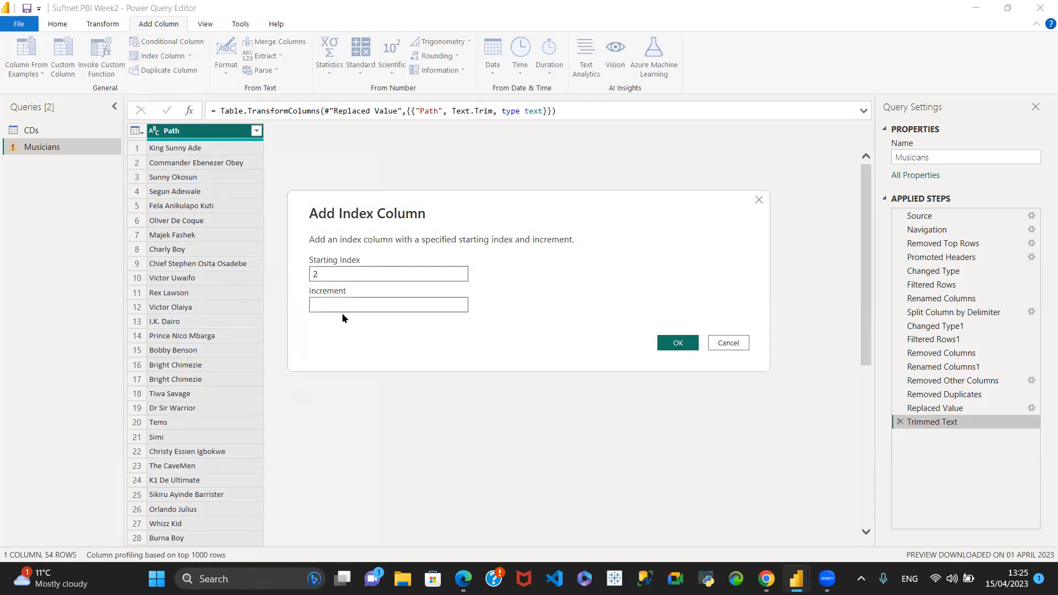
{"action": "left_click", "coordinate": [337, 306]}
{"action": "type", "text": "3"}
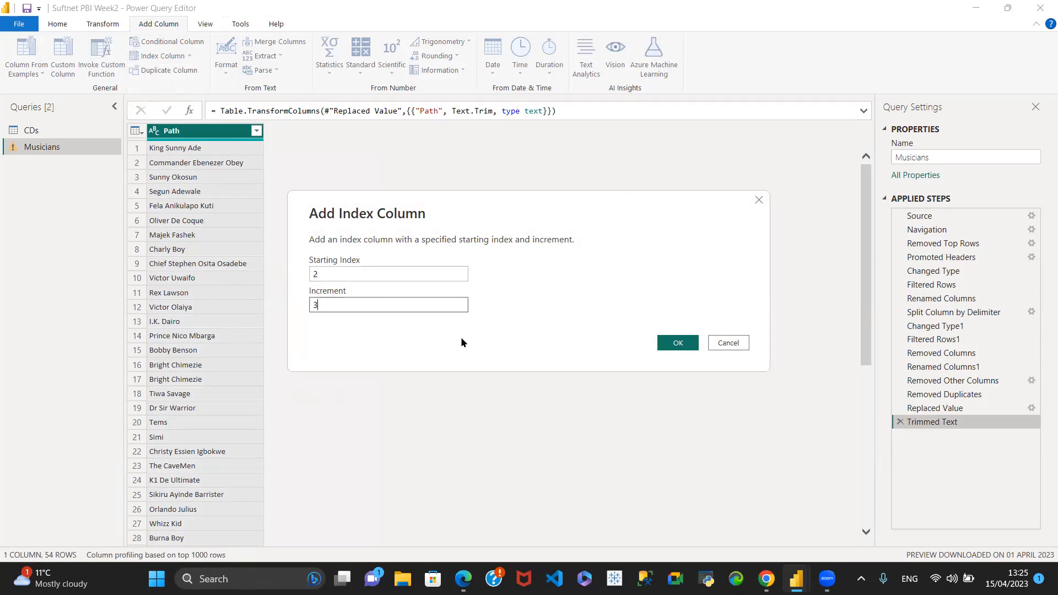
{"action": "left_click", "coordinate": [677, 343]}
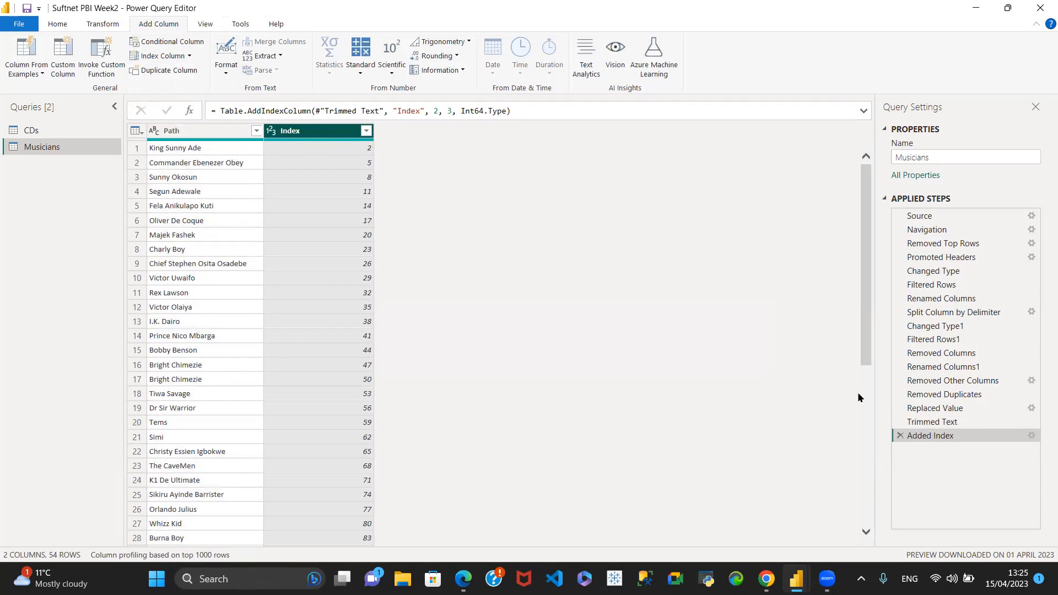
{"action": "left_click", "coordinate": [900, 436]}
Add an index column starting from 1 to the Musicians query.
{"action": "left_click", "coordinate": [189, 56]}
{"action": "left_click", "coordinate": [166, 87]}
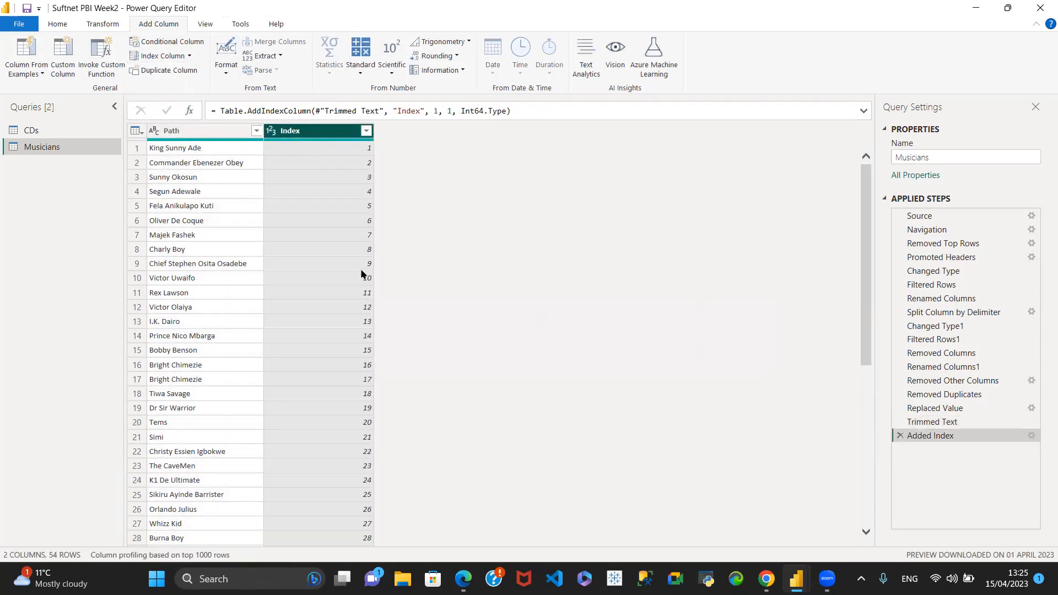
Try renaming the Index column header to ID and delete the resulting rename step.
{"action": "double_click", "coordinate": [310, 131]}
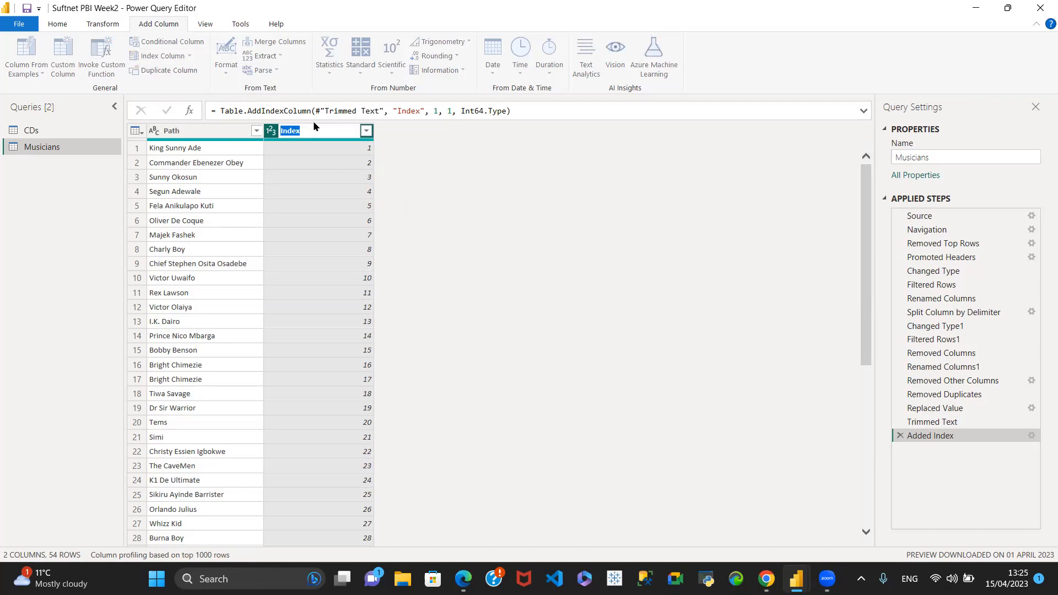
{"action": "type", "text": "ID"}
{"action": "key", "text": "Return"}
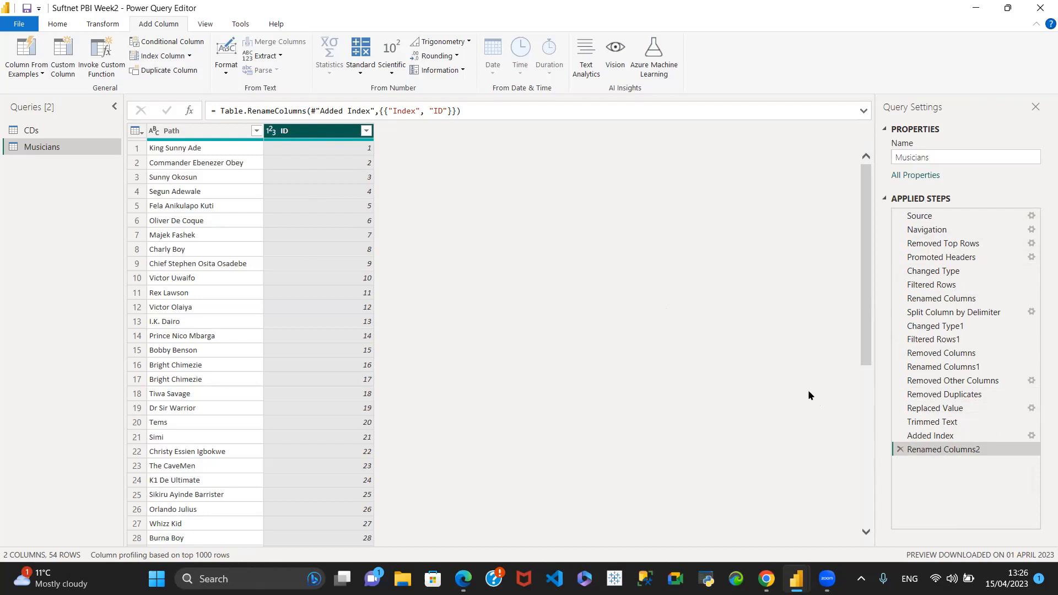
{"action": "left_click", "coordinate": [895, 450]}
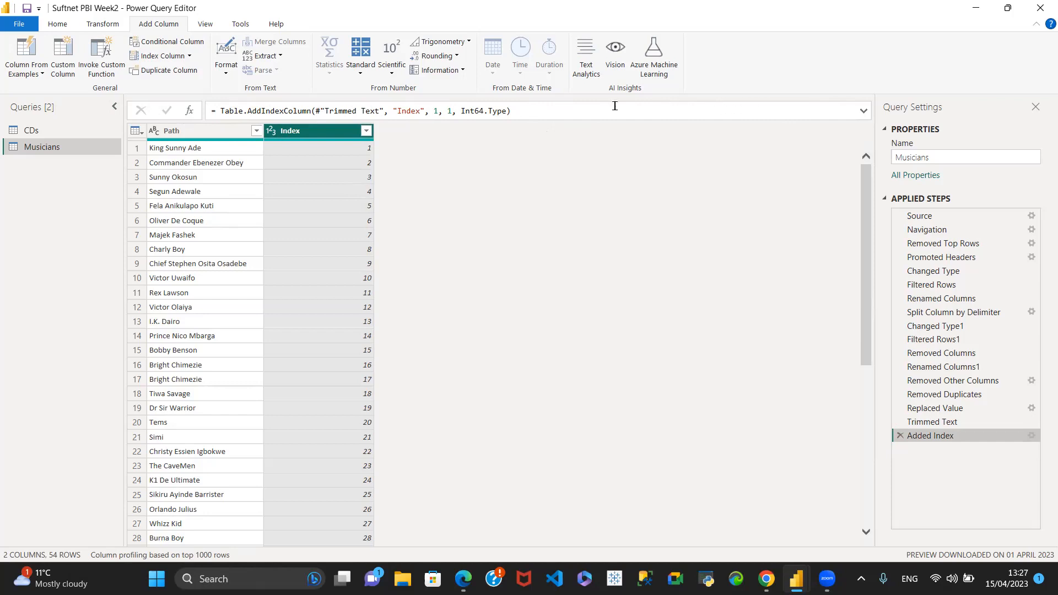
Name the index column ID directly in the Added Index step's formula instead of Index.
{"action": "left_click", "coordinate": [397, 111]}
{"action": "left_click_drag", "start_coordinate": [409, 111], "coordinate": [421, 112]}
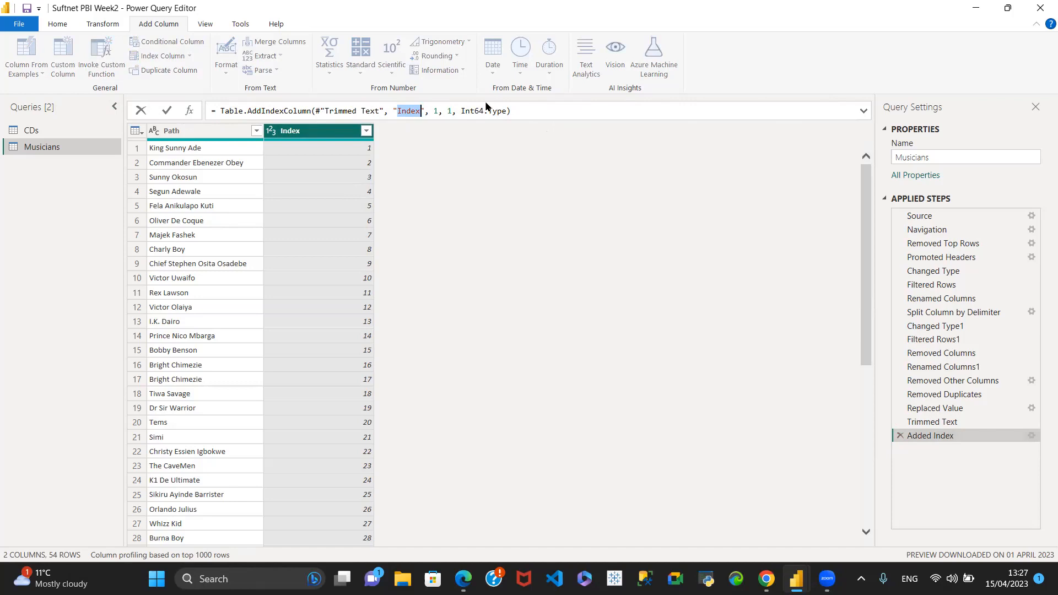
{"action": "type", "text": "ID"}
{"action": "key", "text": "Return"}
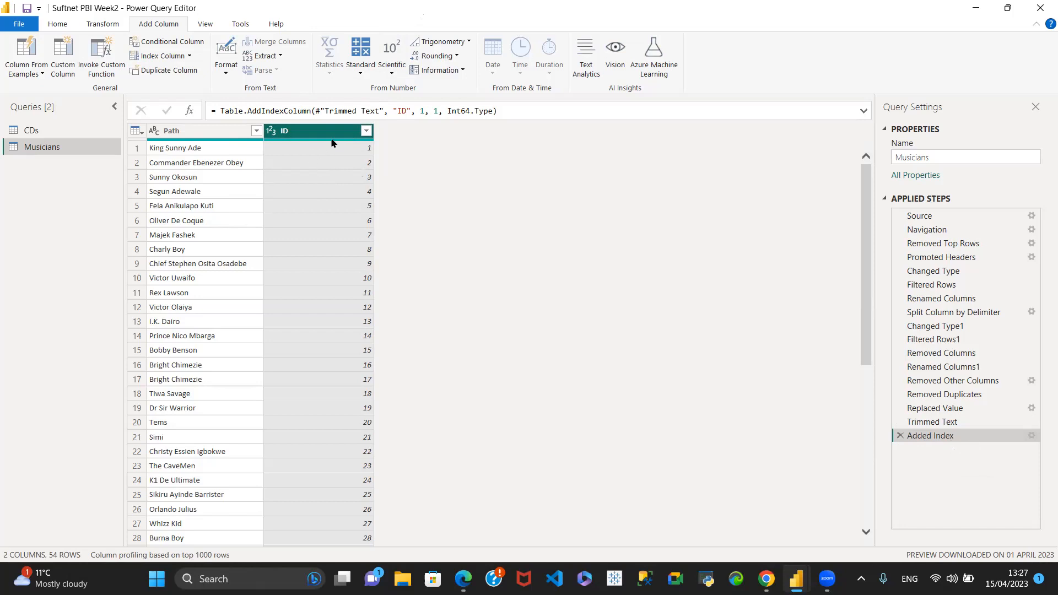
Change the data type of the Musicians query's ID column to Text.
{"action": "mouse_move", "coordinate": [331, 142]}
{"action": "left_click", "coordinate": [273, 133]}
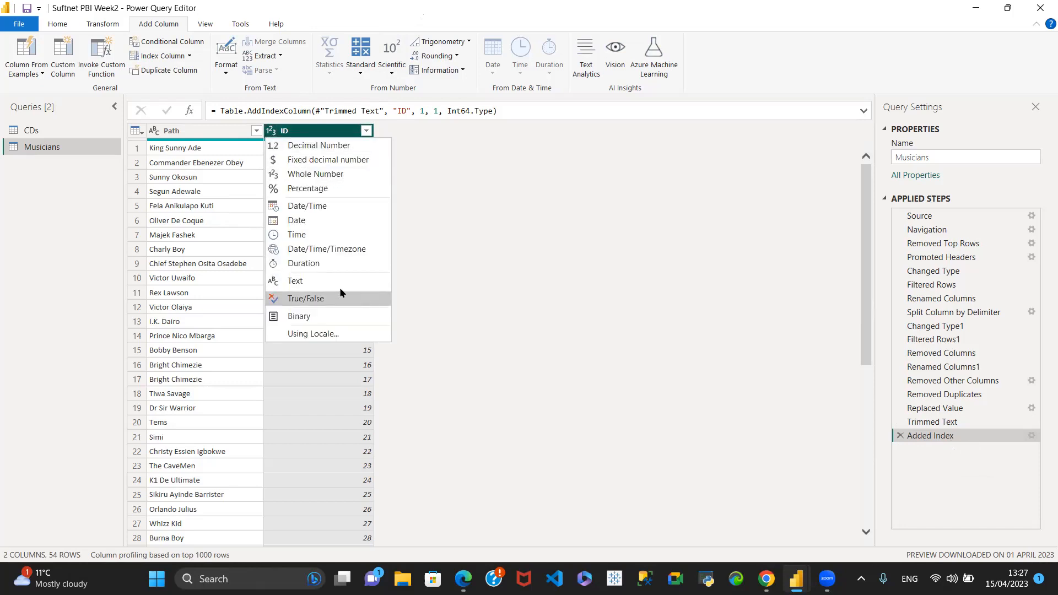
{"action": "left_click", "coordinate": [303, 286]}
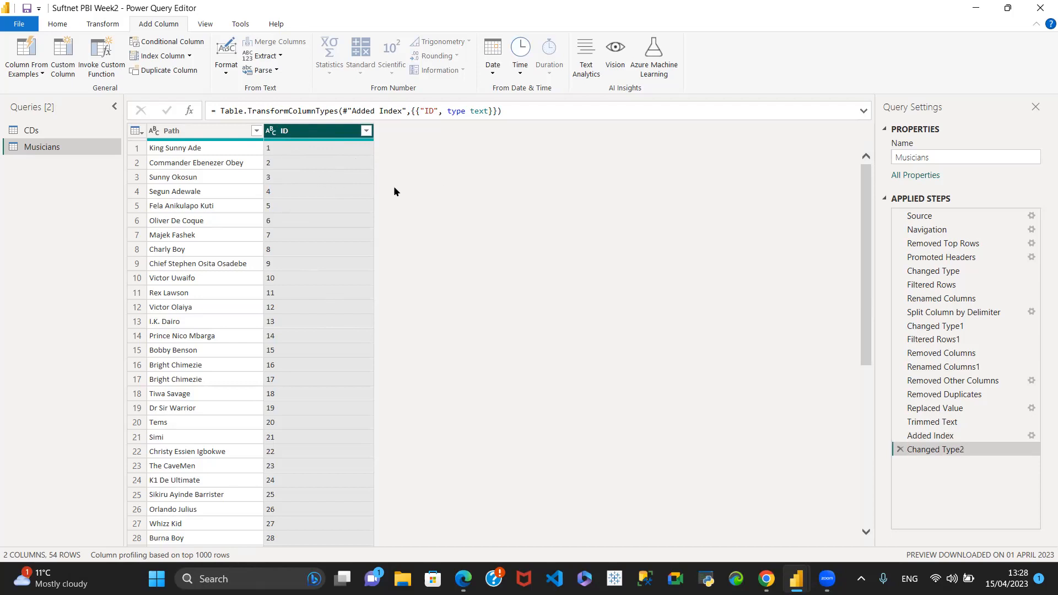
Compare the columns of the CDs query with the Path and ID columns of the Musicians query.
{"action": "left_click", "coordinate": [55, 127]}
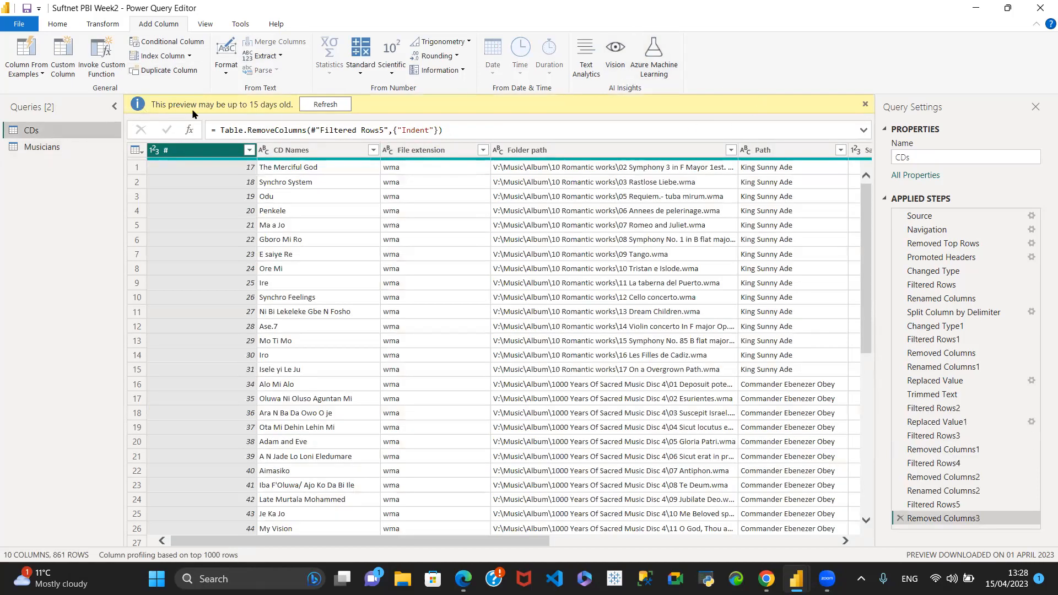
{"action": "left_click", "coordinate": [36, 149]}
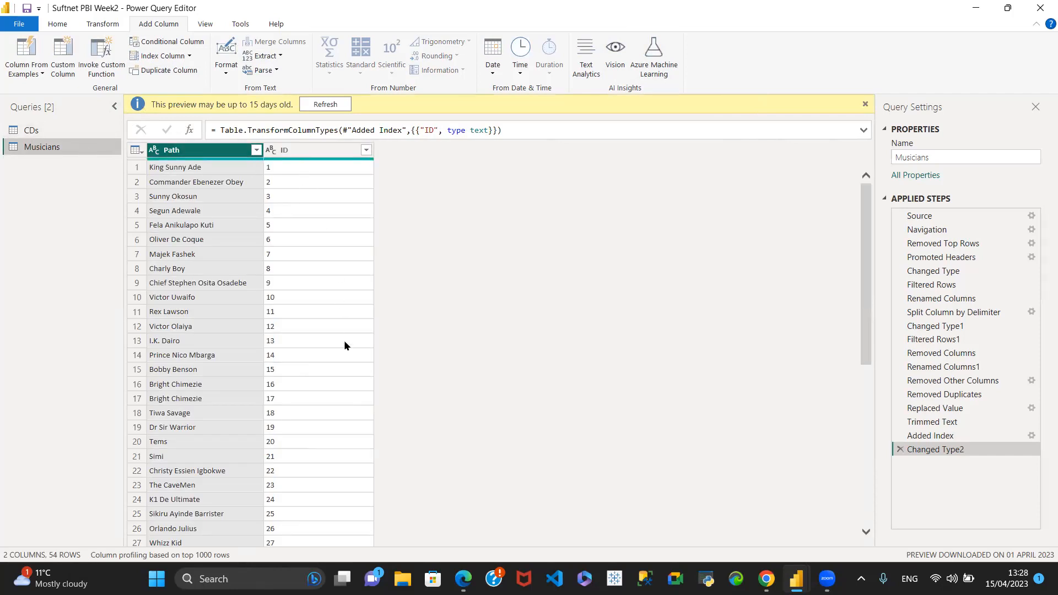
{"action": "left_click", "coordinate": [55, 130]}
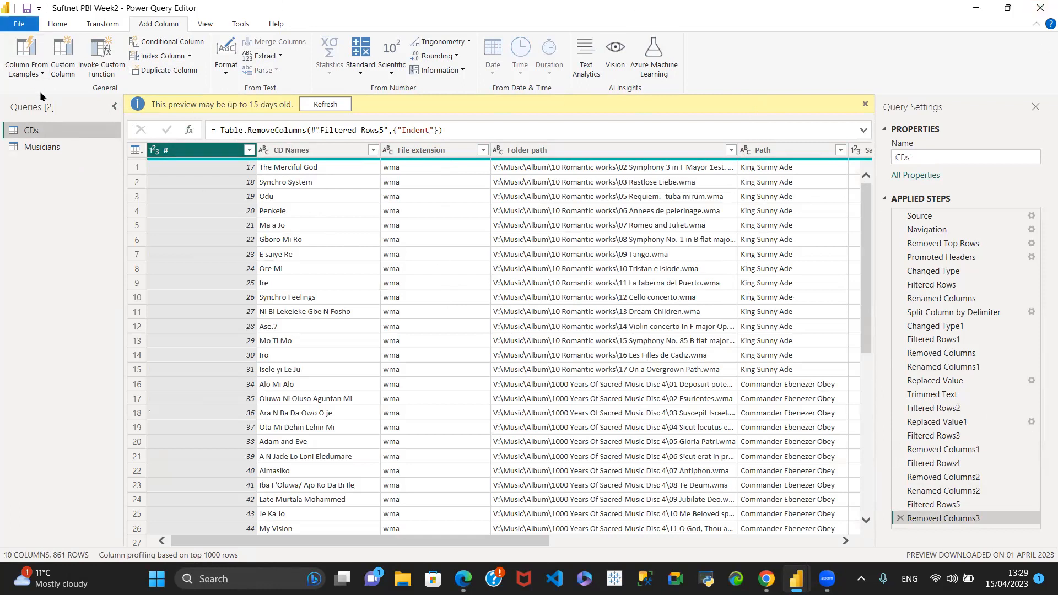
{"action": "left_click", "coordinate": [32, 151]}
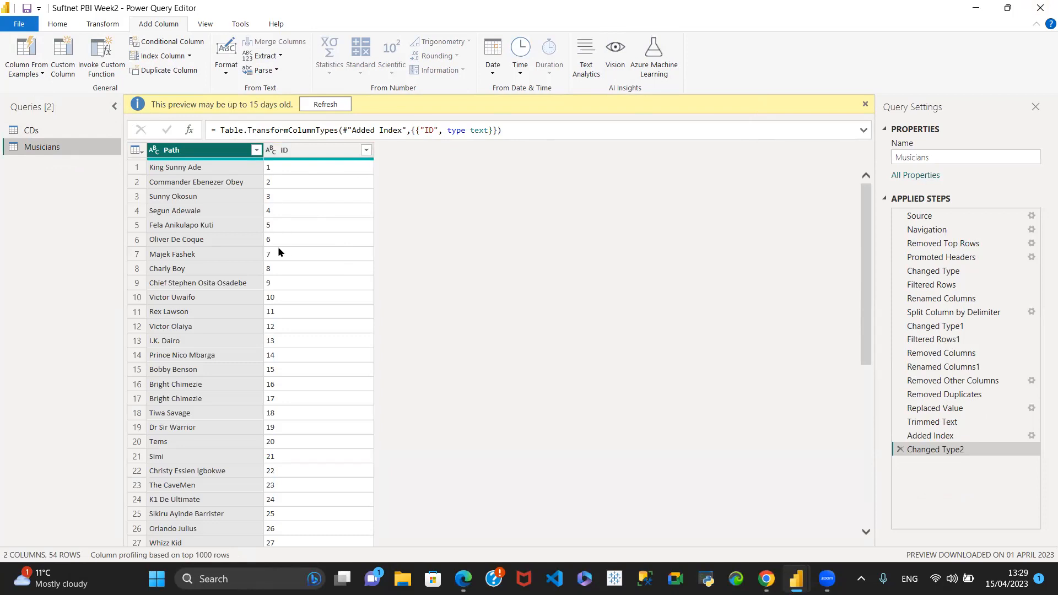
{"action": "left_click", "coordinate": [33, 131]}
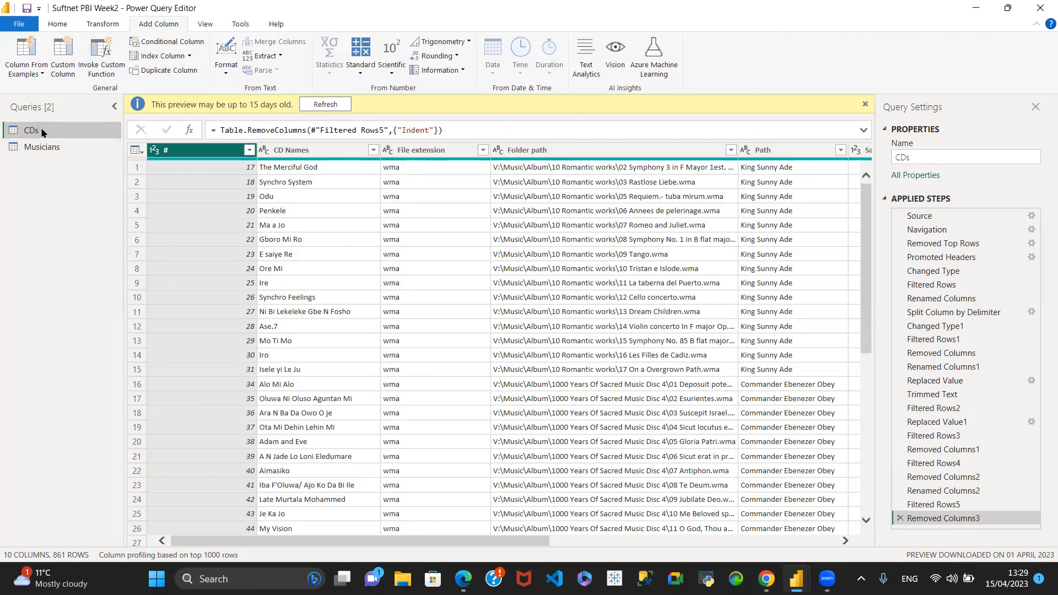
{"action": "left_click", "coordinate": [56, 25]}
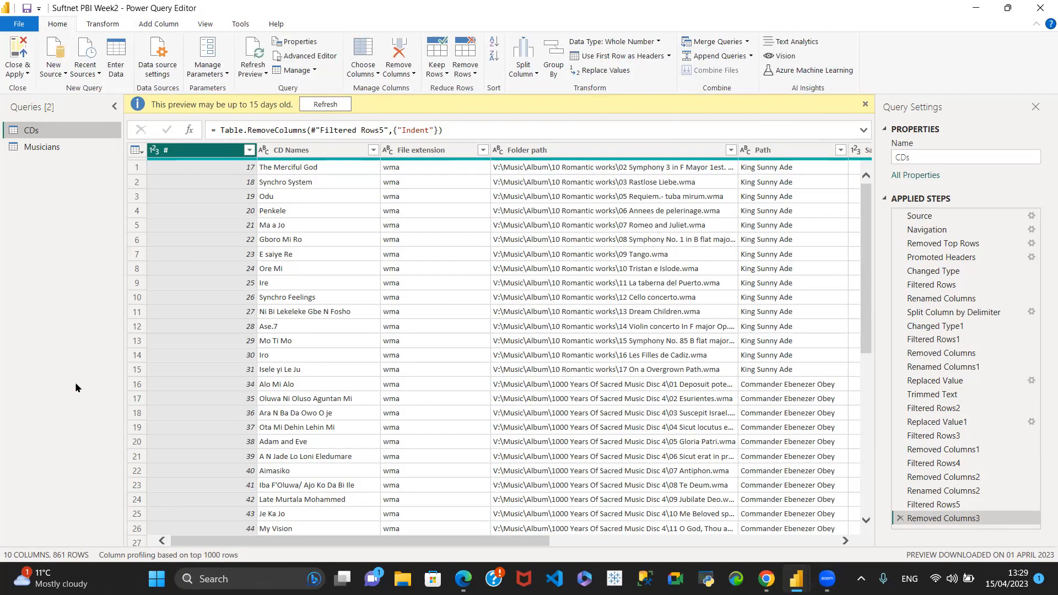
Trim the Musicians query's Path column and remove its duplicate values.
{"action": "left_click", "coordinate": [60, 148]}
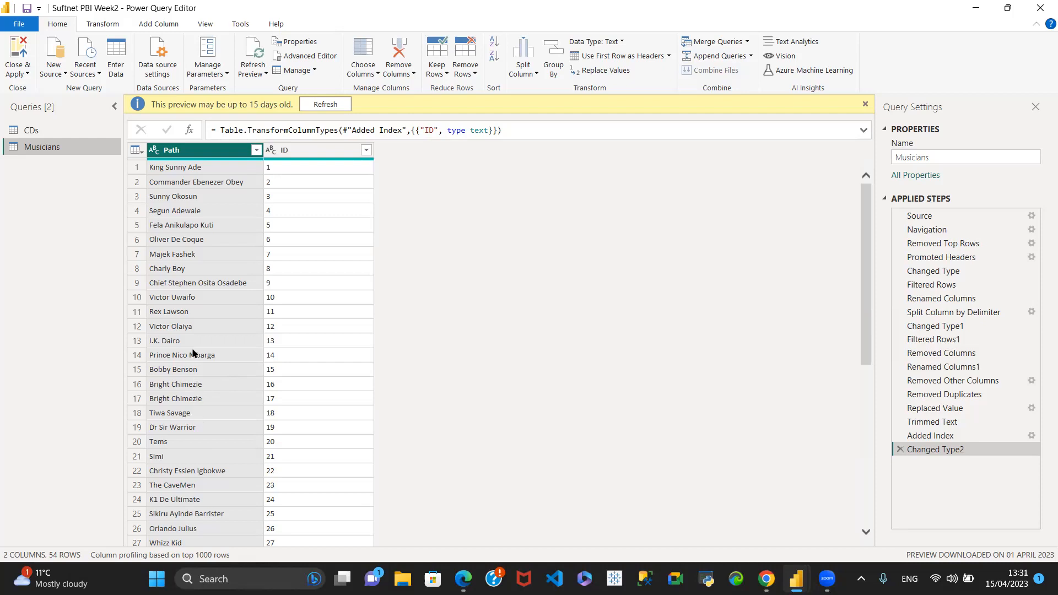
{"action": "right_click", "coordinate": [189, 154]}
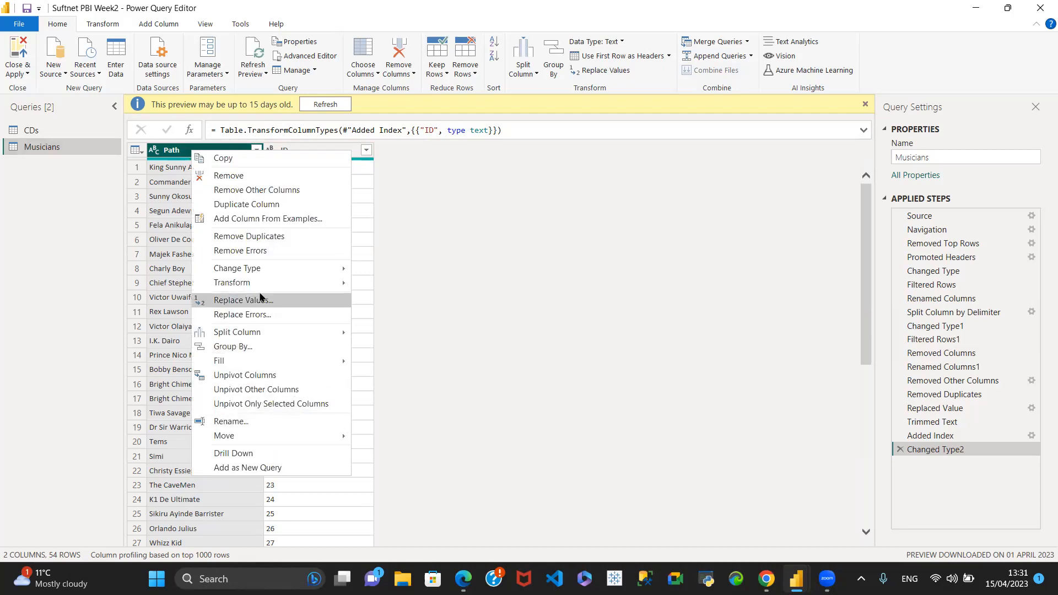
{"action": "mouse_move", "coordinate": [291, 287]}
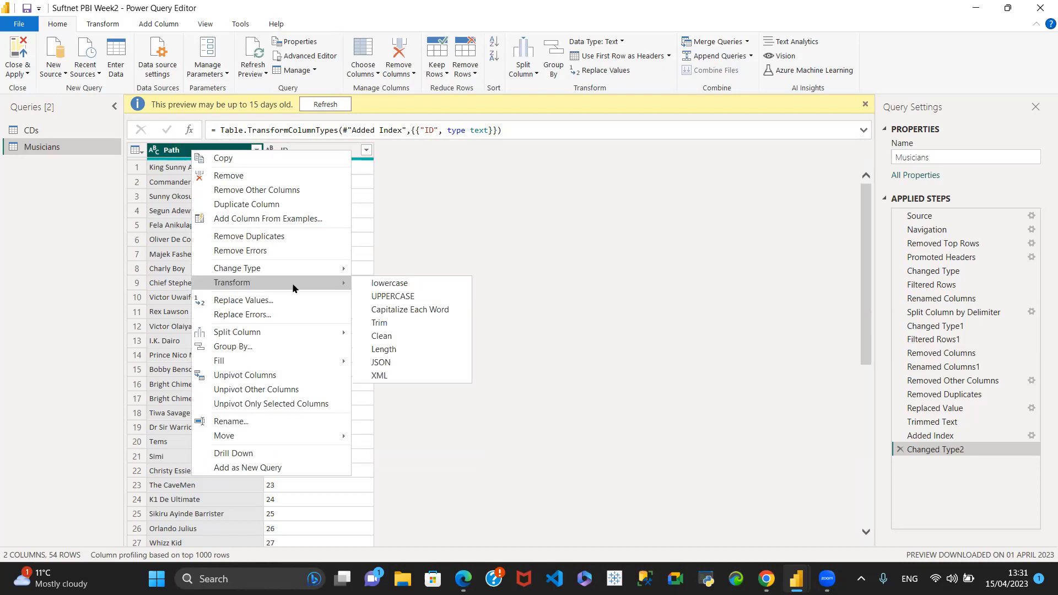
{"action": "left_click", "coordinate": [382, 324]}
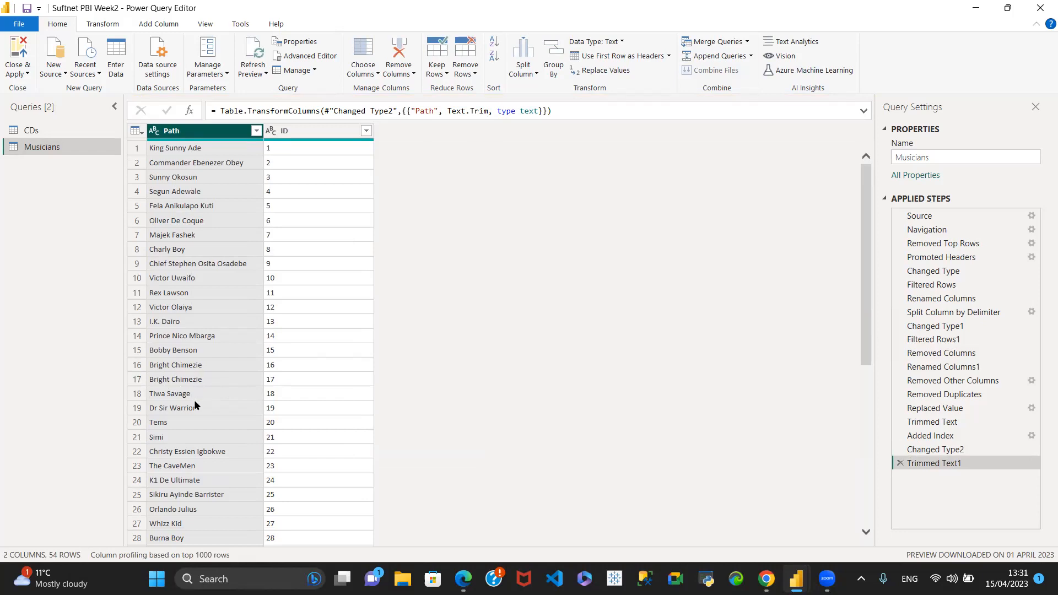
{"action": "right_click", "coordinate": [191, 136]}
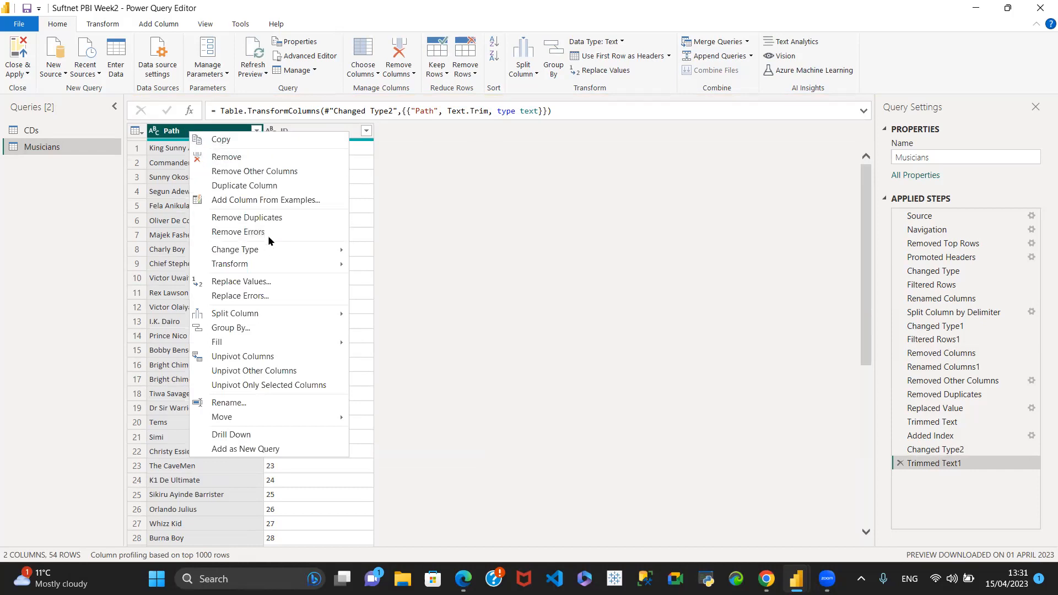
{"action": "left_click", "coordinate": [267, 218]}
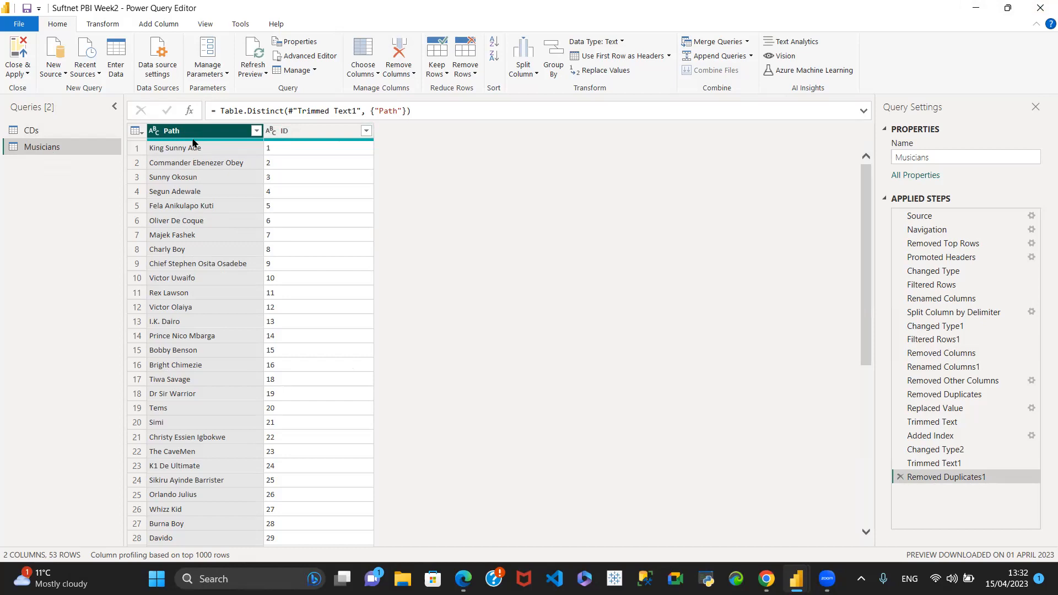
Check the Path and ID values throughout the Musicians query against the CDs query.
{"action": "mouse_move", "coordinate": [194, 145]}
{"action": "left_click", "coordinate": [46, 128]}
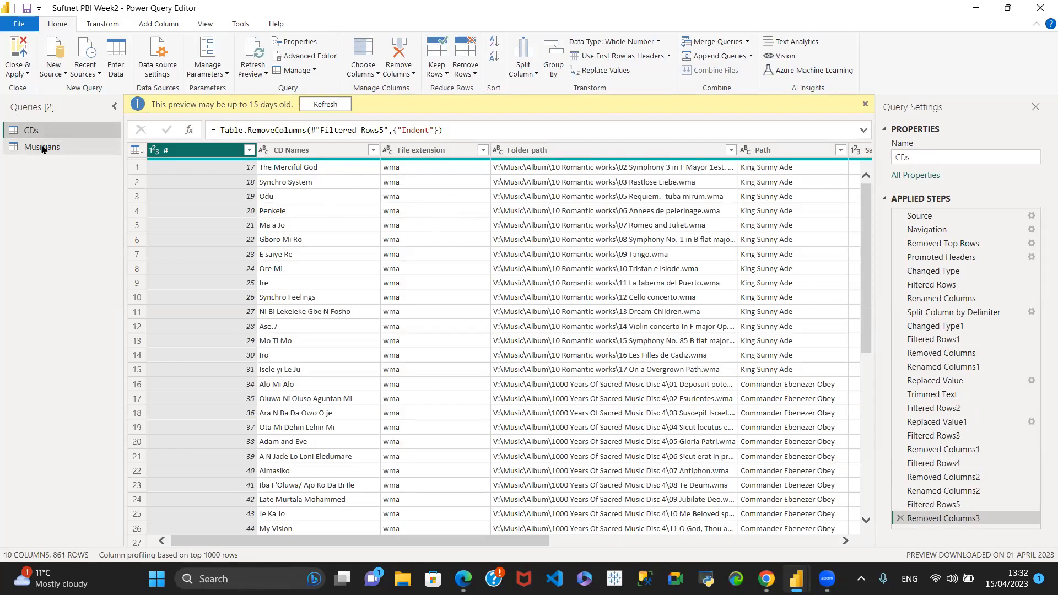
{"action": "left_click", "coordinate": [79, 147]}
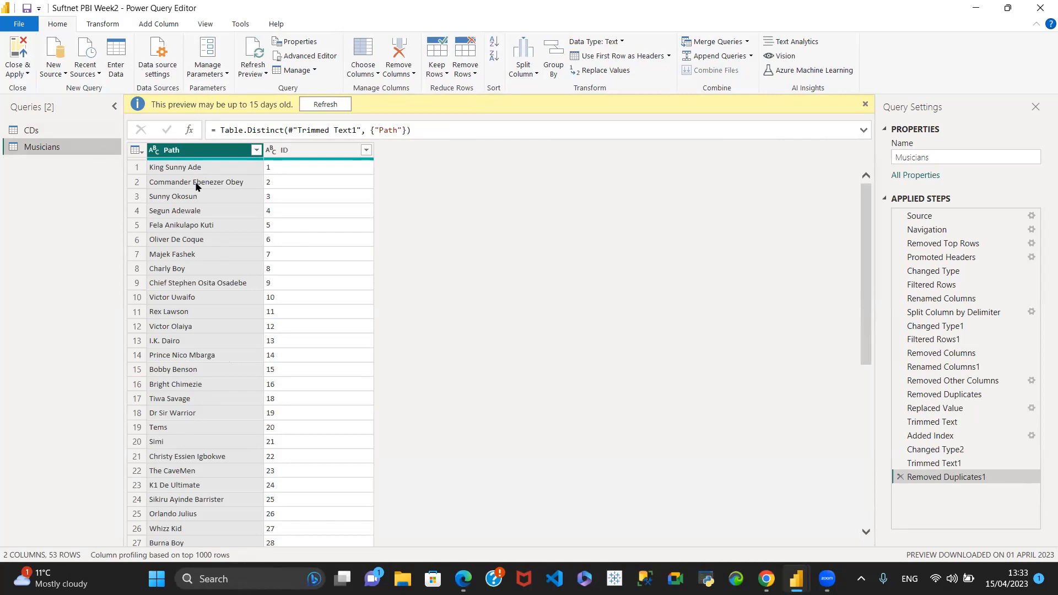
{"action": "scroll", "coordinate": [196, 186], "scroll_direction": "down", "scroll_amount": 9}
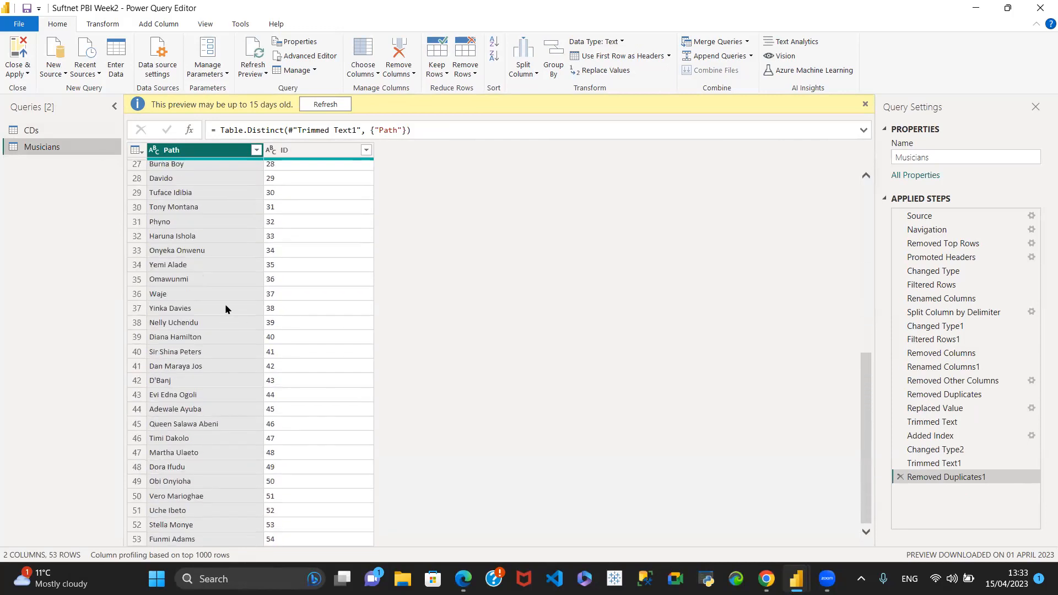
{"action": "scroll", "coordinate": [237, 293], "scroll_direction": "up", "scroll_amount": 9}
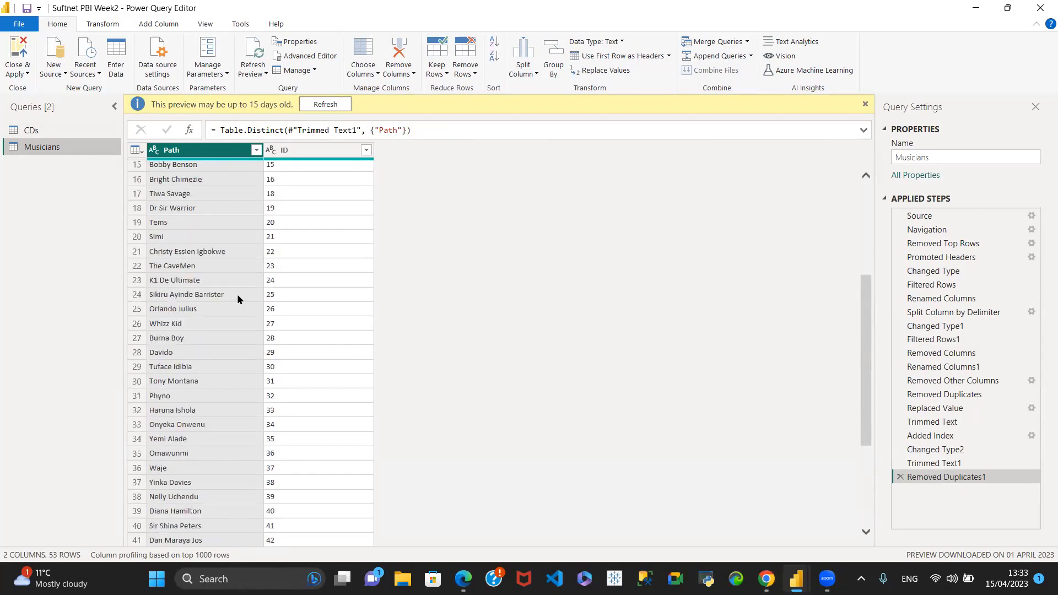
{"action": "left_click", "coordinate": [64, 130]}
{"action": "left_click", "coordinate": [73, 147]}
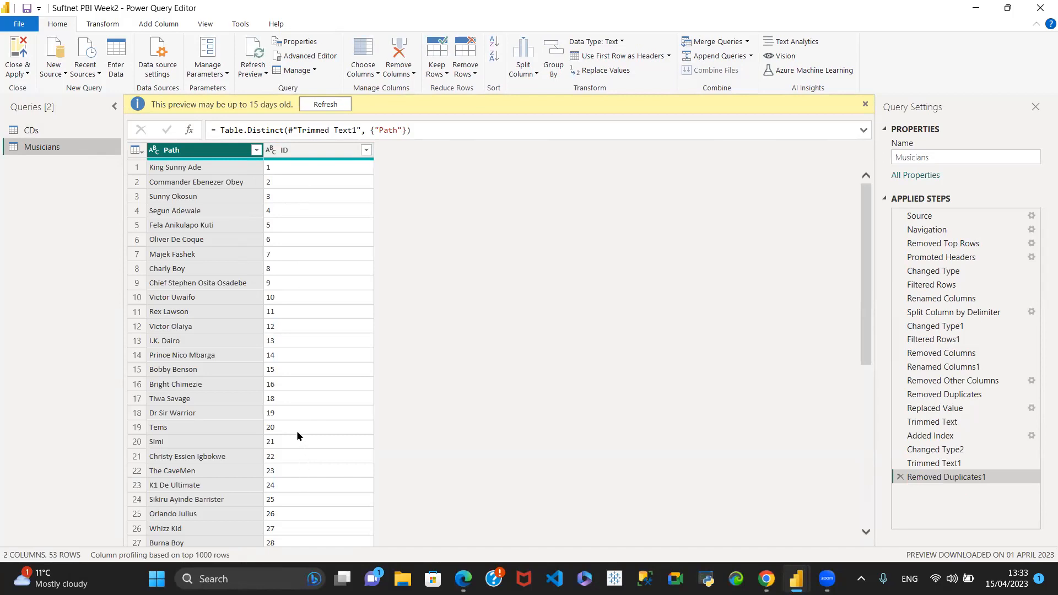
Start merging the Musicians query into the CDs query, matching the two tables on their Path columns.
{"action": "left_click", "coordinate": [64, 130]}
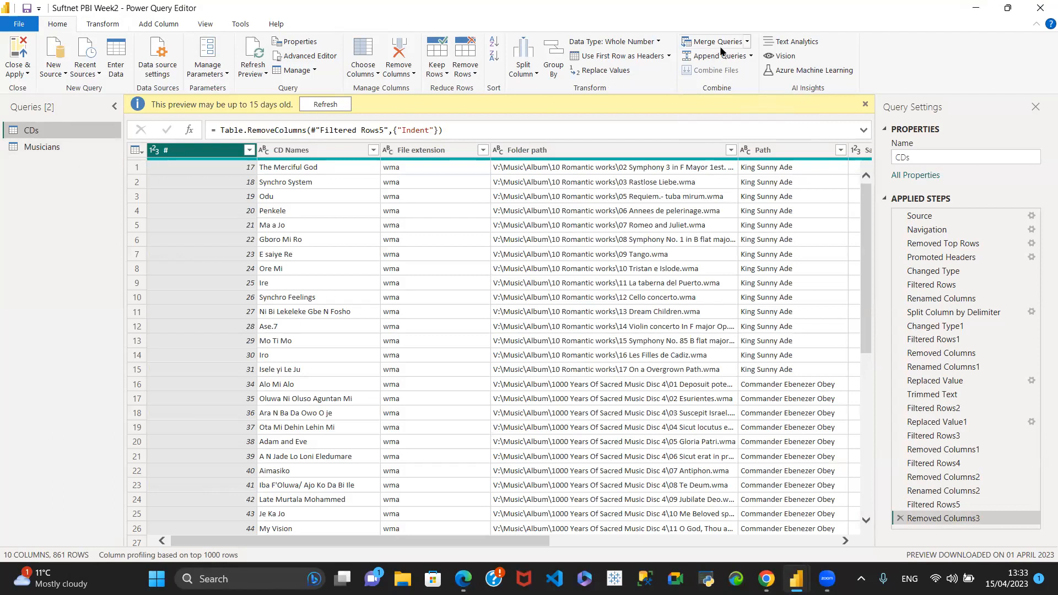
{"action": "left_click", "coordinate": [747, 42]}
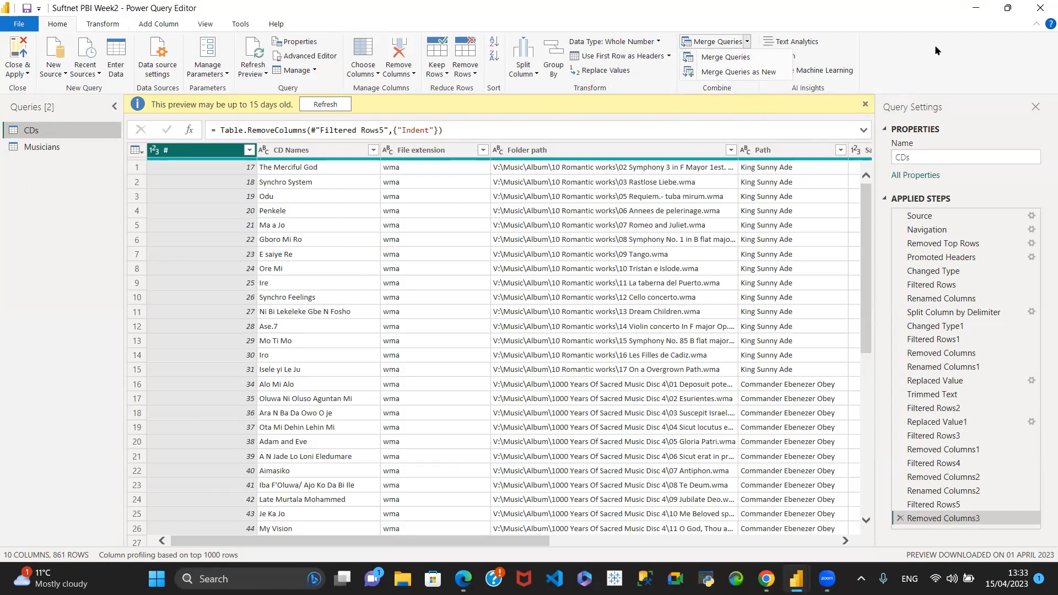
{"action": "left_click", "coordinate": [725, 58]}
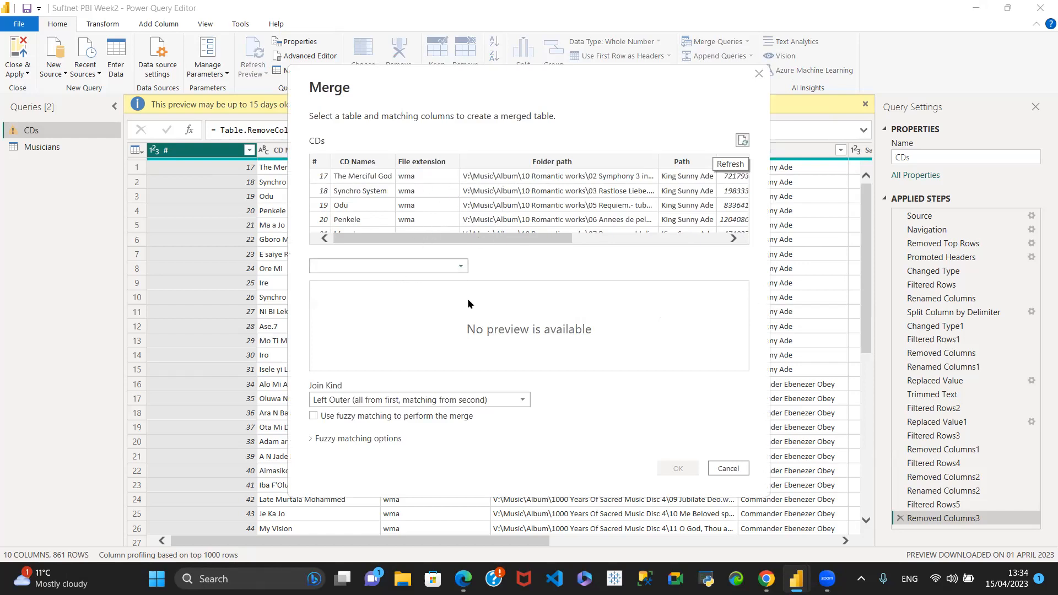
{"action": "left_click", "coordinate": [458, 266]}
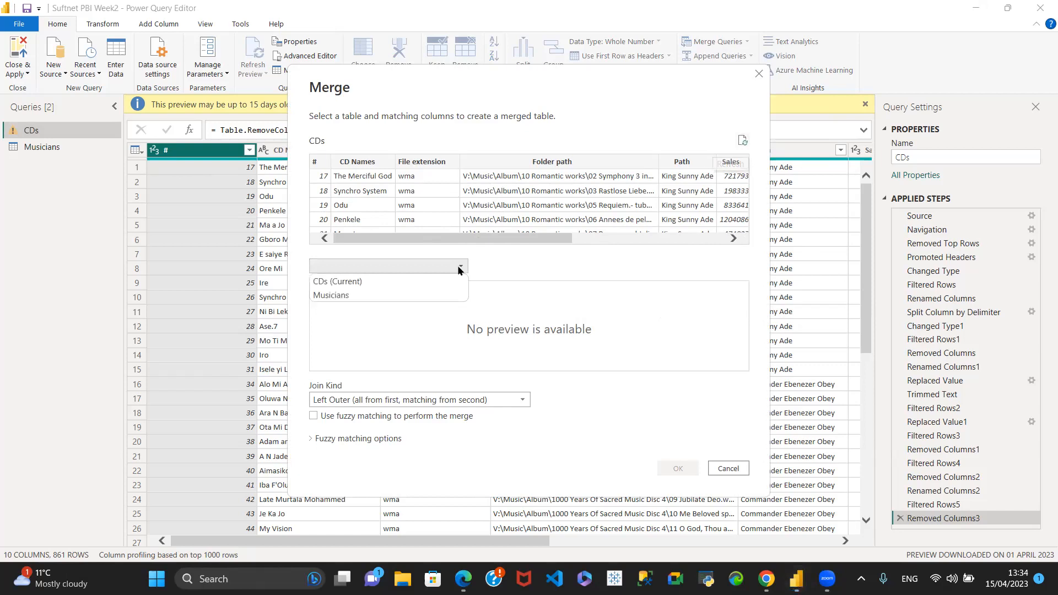
{"action": "left_click", "coordinate": [345, 298]}
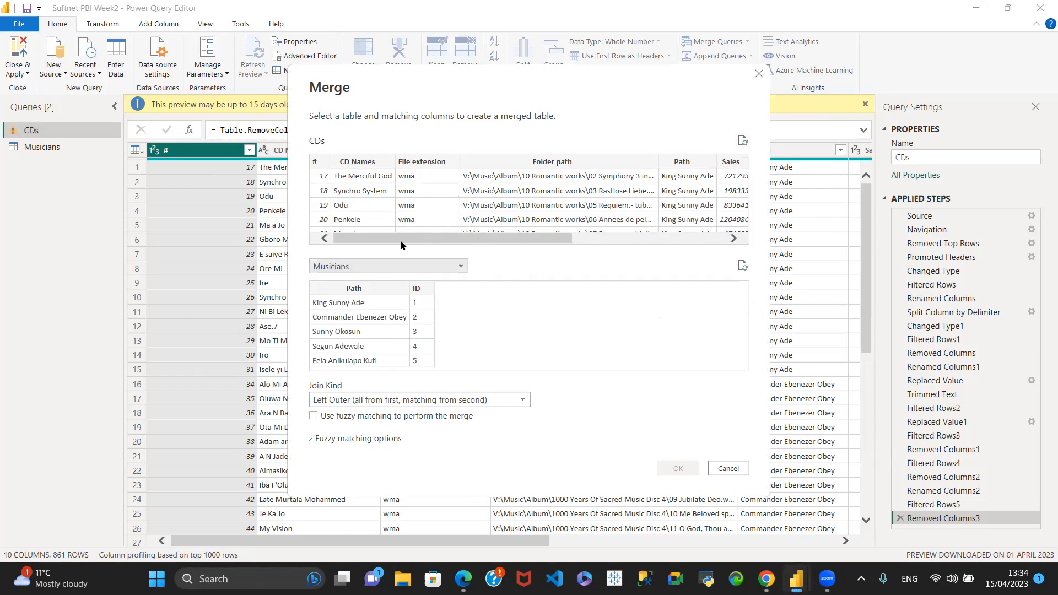
{"action": "left_click_drag", "start_coordinate": [401, 242], "coordinate": [380, 245]}
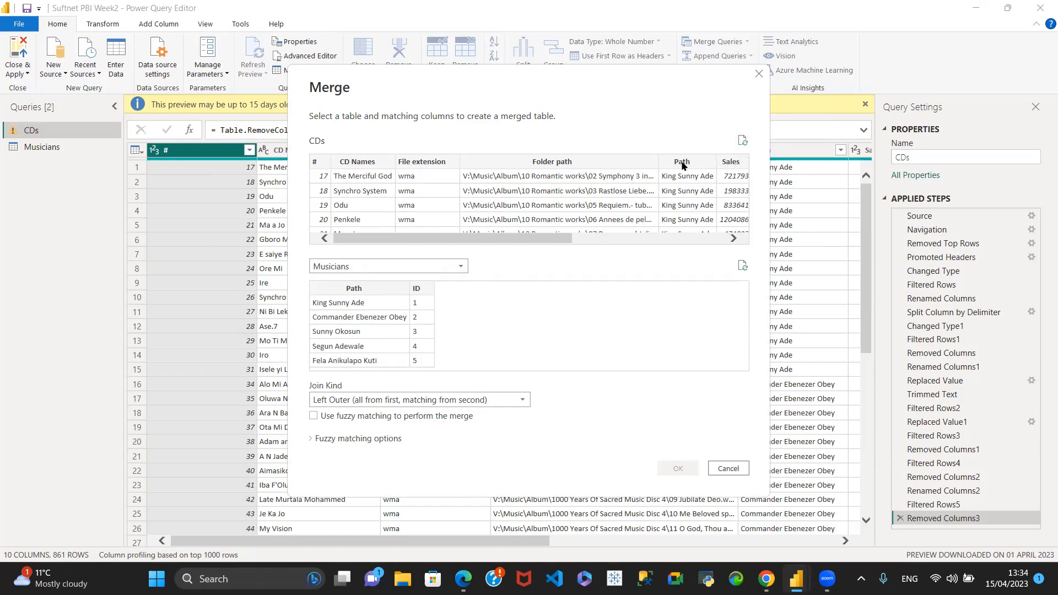
{"action": "left_click", "coordinate": [682, 164]}
{"action": "left_click", "coordinate": [354, 291]}
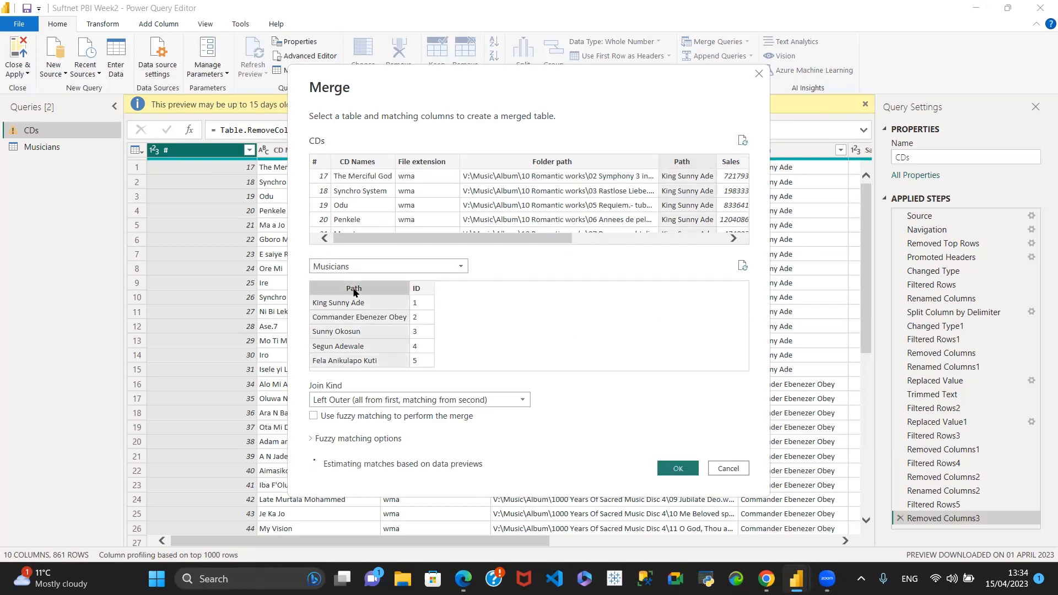
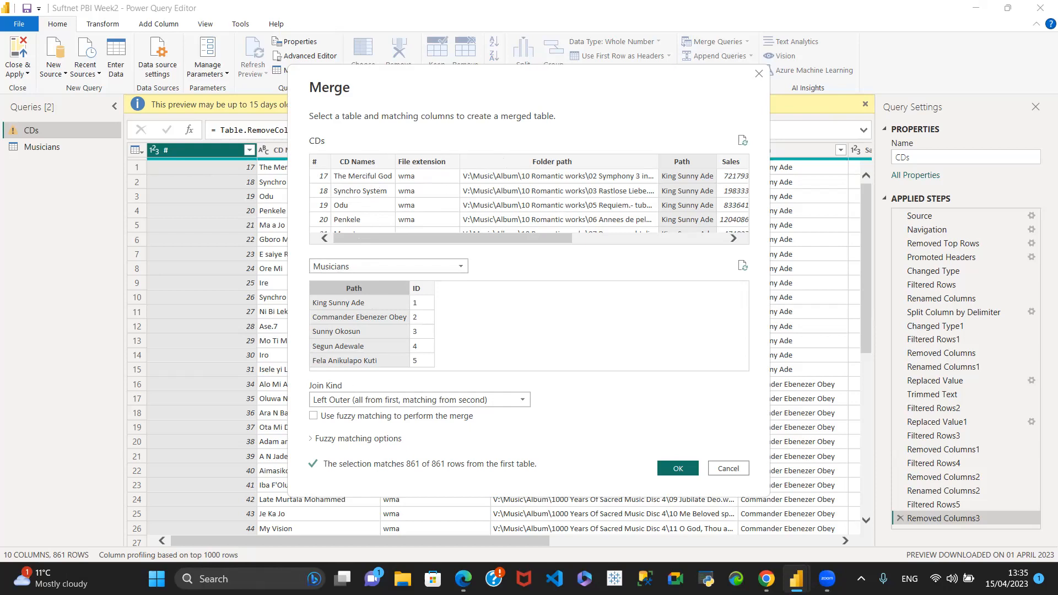
Review the available join kinds, keep Left Outer (all from first, matching from second), and complete the merge.
{"action": "left_click", "coordinate": [522, 400]}
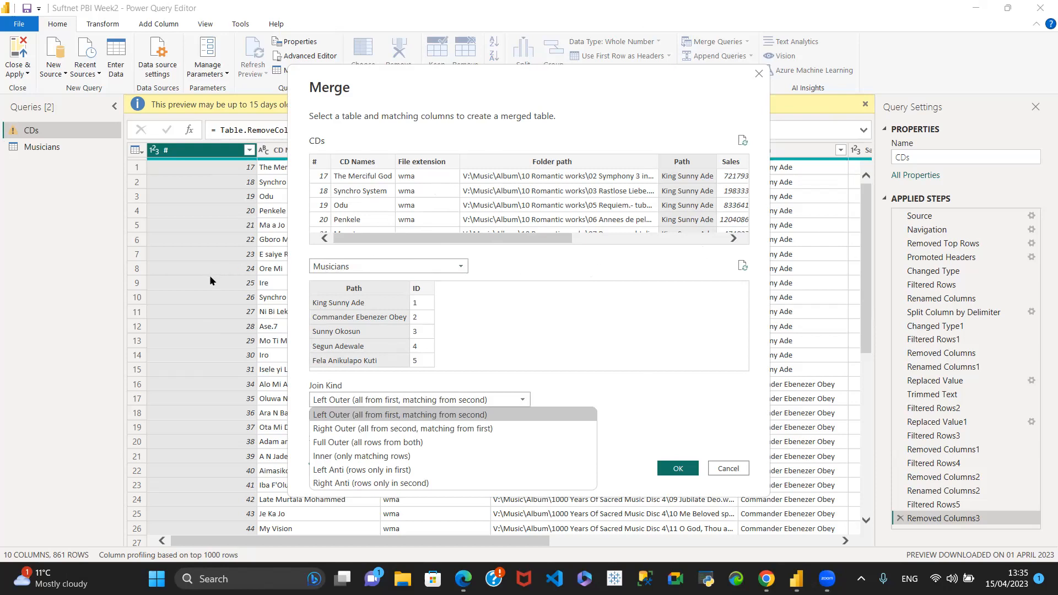
{"action": "left_click", "coordinate": [523, 401]}
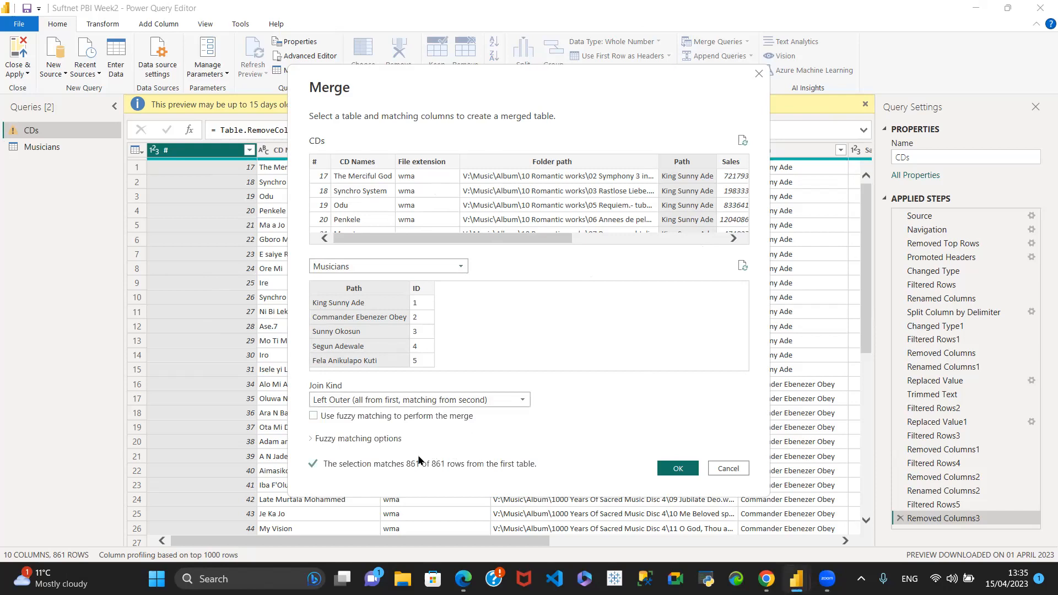
{"action": "left_click", "coordinate": [520, 400]}
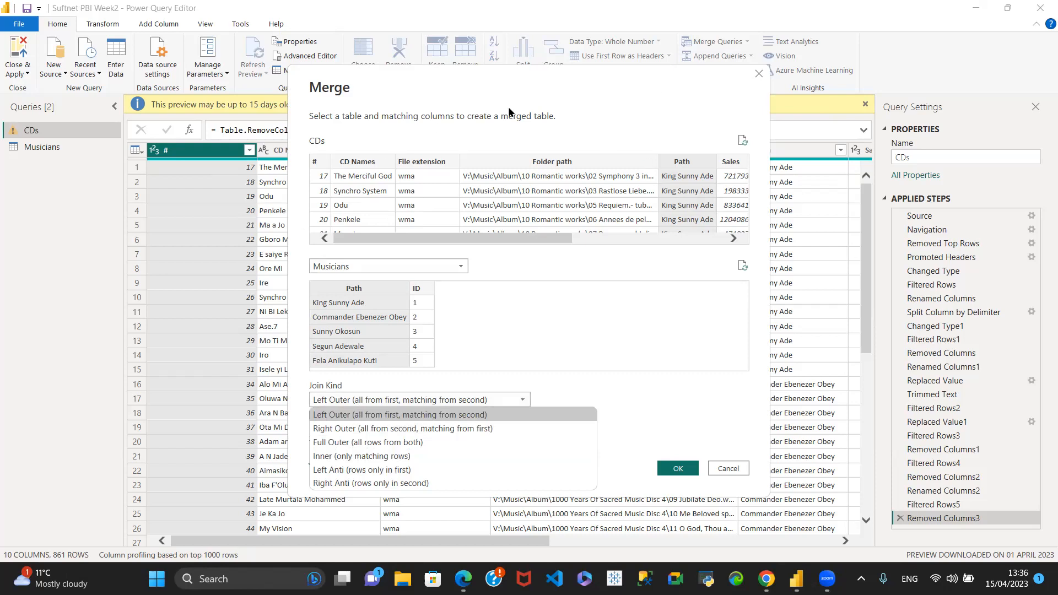
{"action": "left_click", "coordinate": [581, 321]}
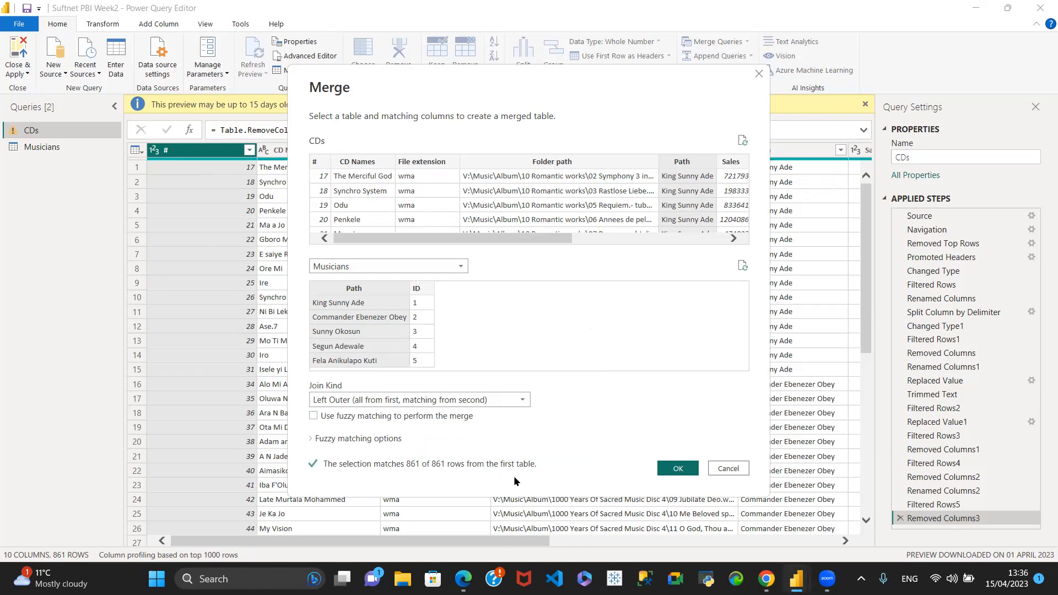
{"action": "left_click", "coordinate": [674, 467]}
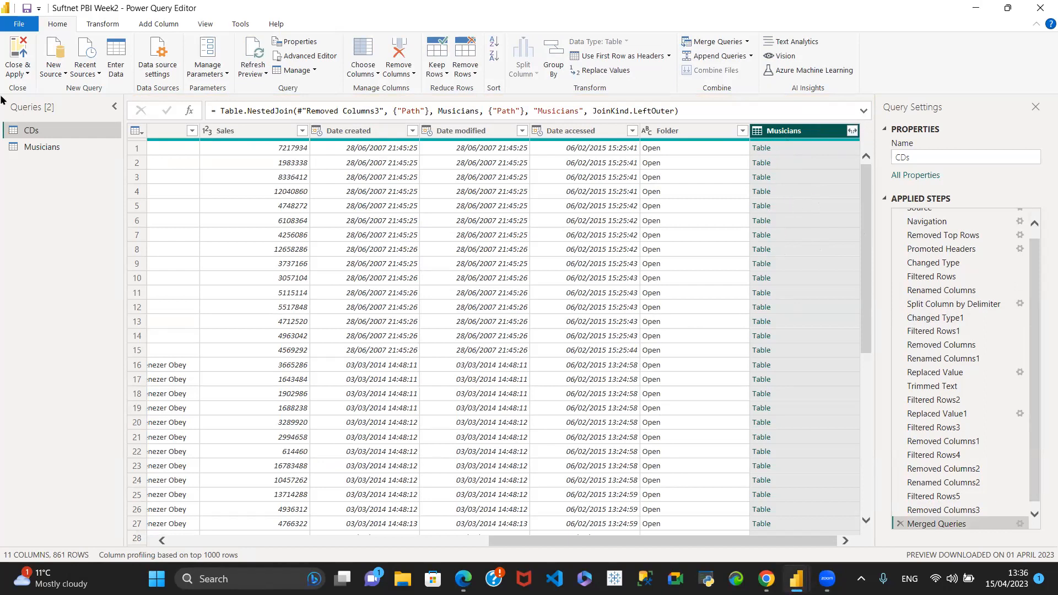
Expand the merged Musicians column in the CDs query to include only the ID field, keeping the original name as prefix.
{"action": "left_click", "coordinate": [852, 131]}
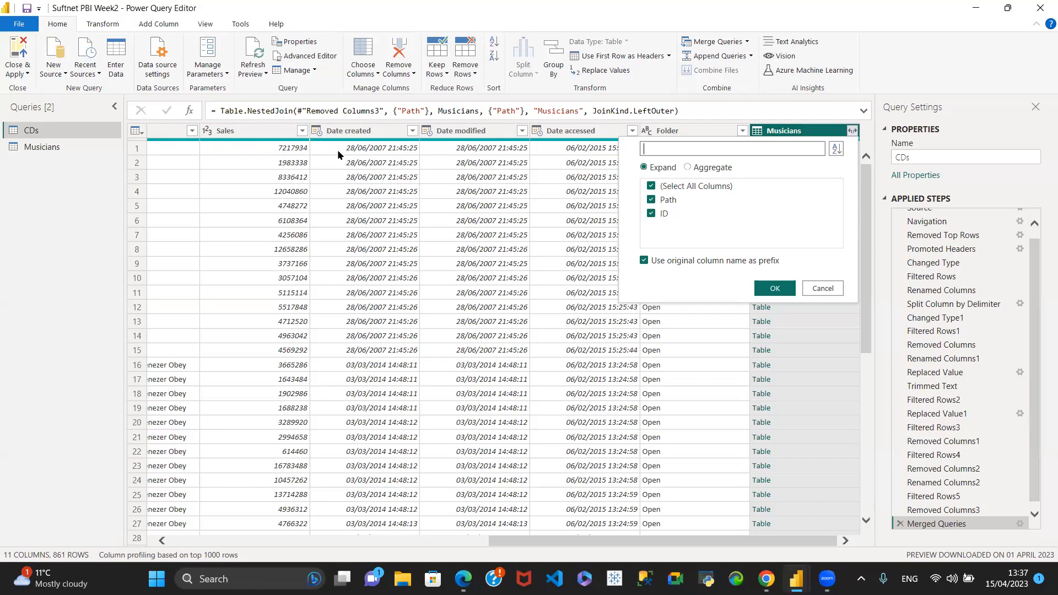
{"action": "left_click", "coordinate": [652, 186]}
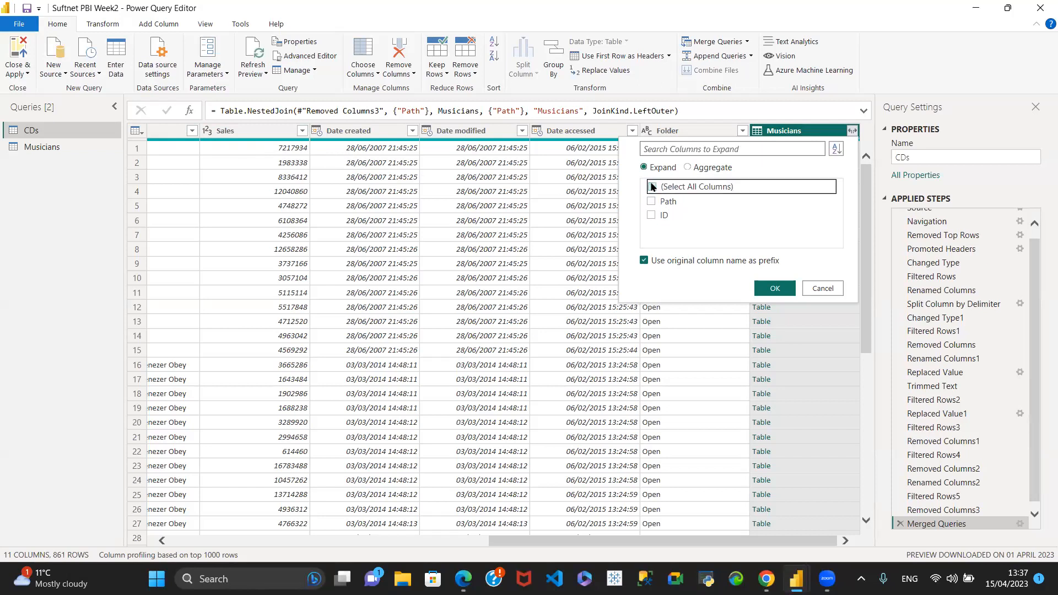
{"action": "left_click", "coordinate": [652, 216]}
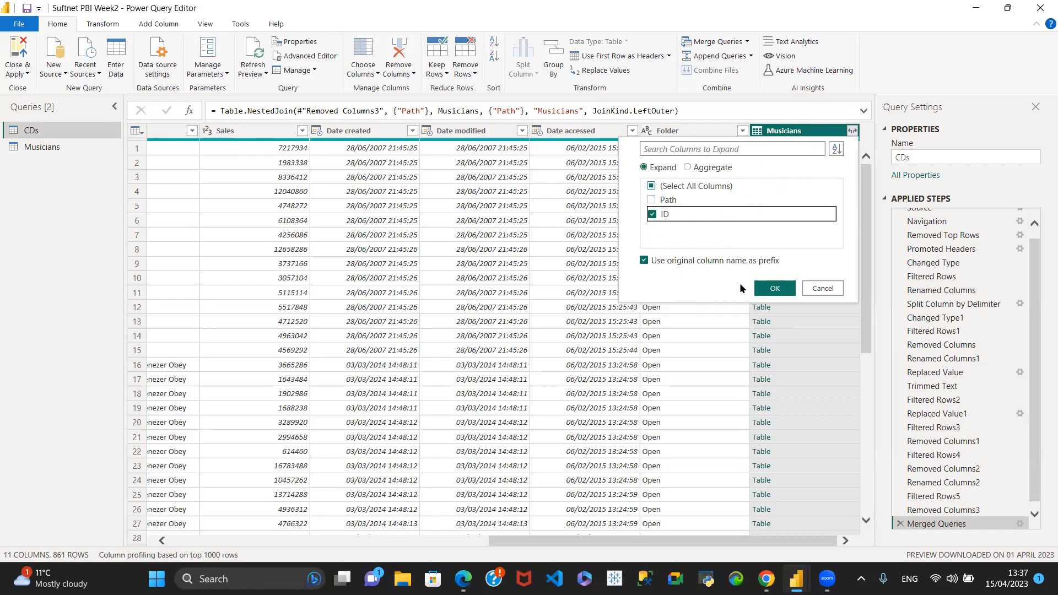
{"action": "left_click", "coordinate": [775, 289]}
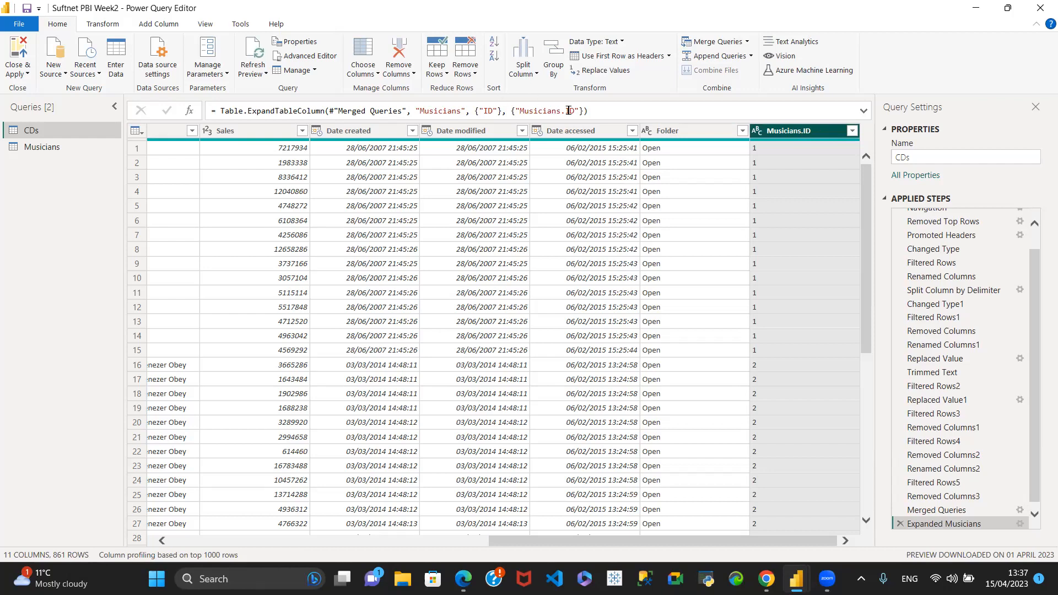
Edit the expand step's formula so the new column is named ID, without the Musicians prefix.
{"action": "left_click_drag", "start_coordinate": [564, 112], "coordinate": [521, 114]}
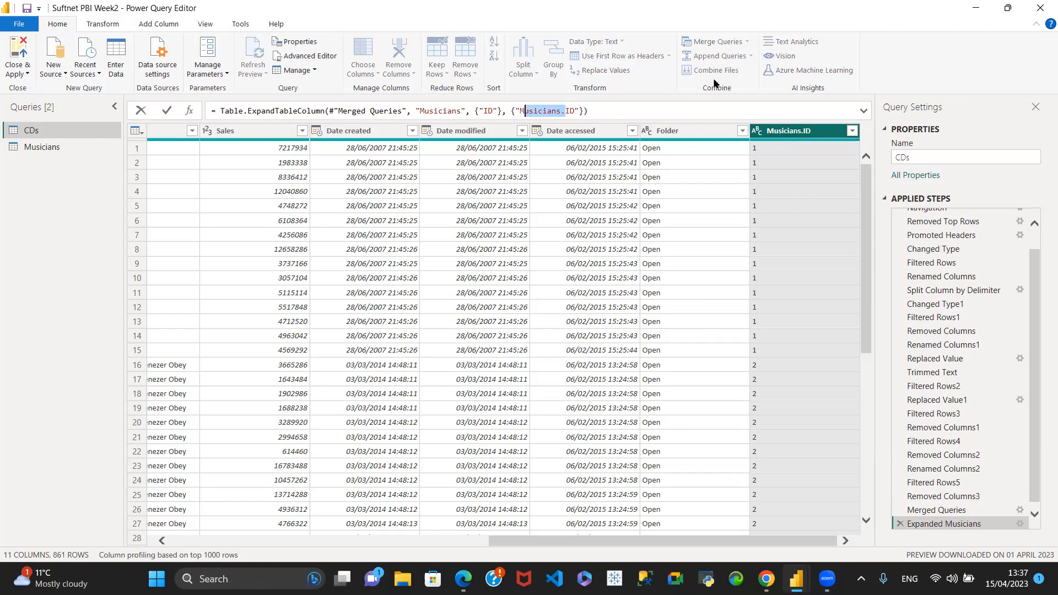
{"action": "key", "text": "BackSpace"}
{"action": "key", "text": "BackSpace"}
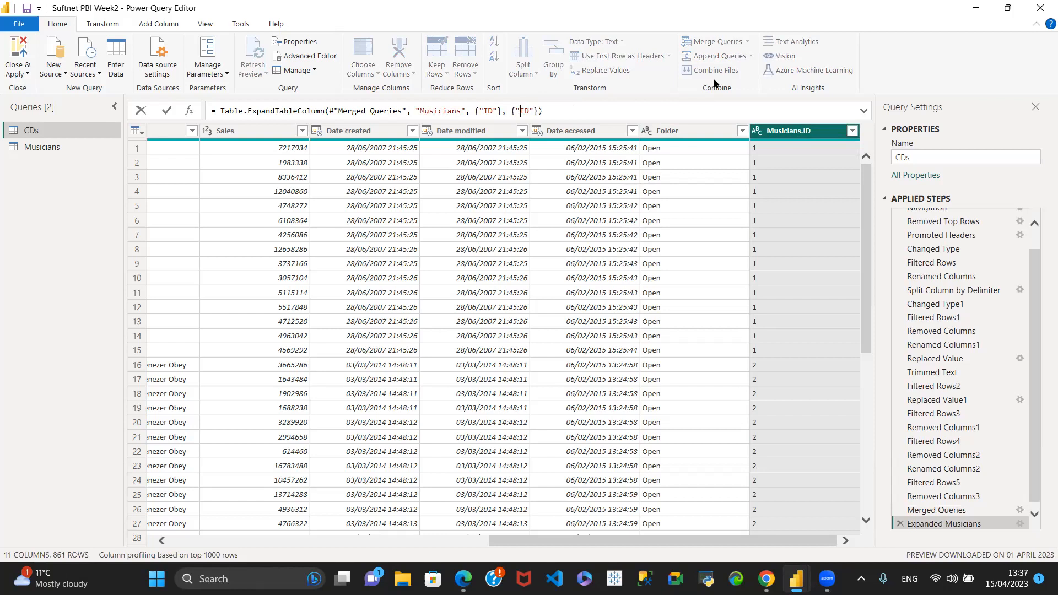
{"action": "key", "text": "Return"}
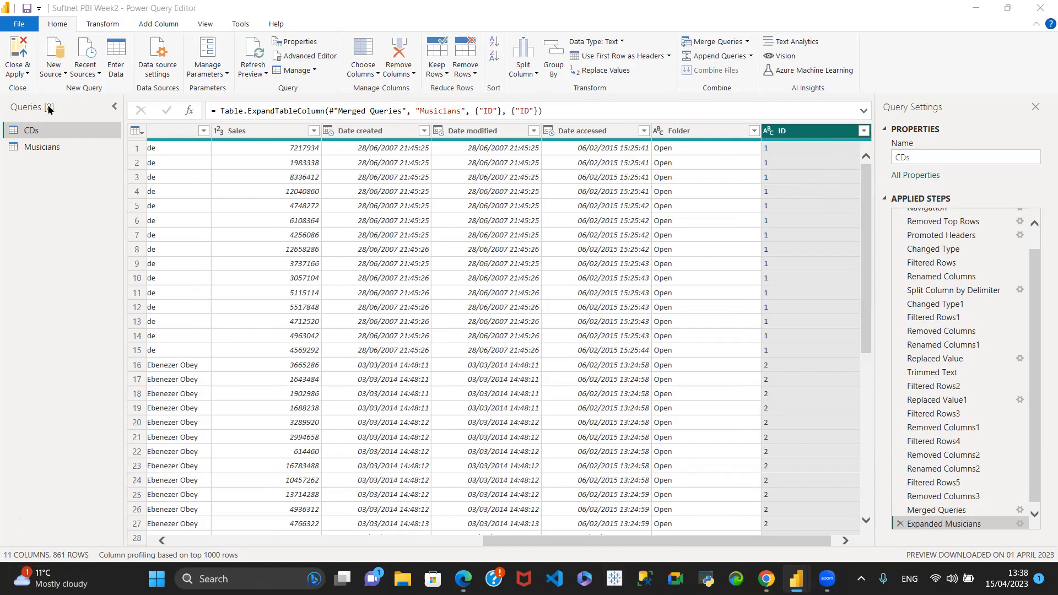
Review the Musicians query and the columns of the merged CDs query.
{"action": "left_click", "coordinate": [34, 147]}
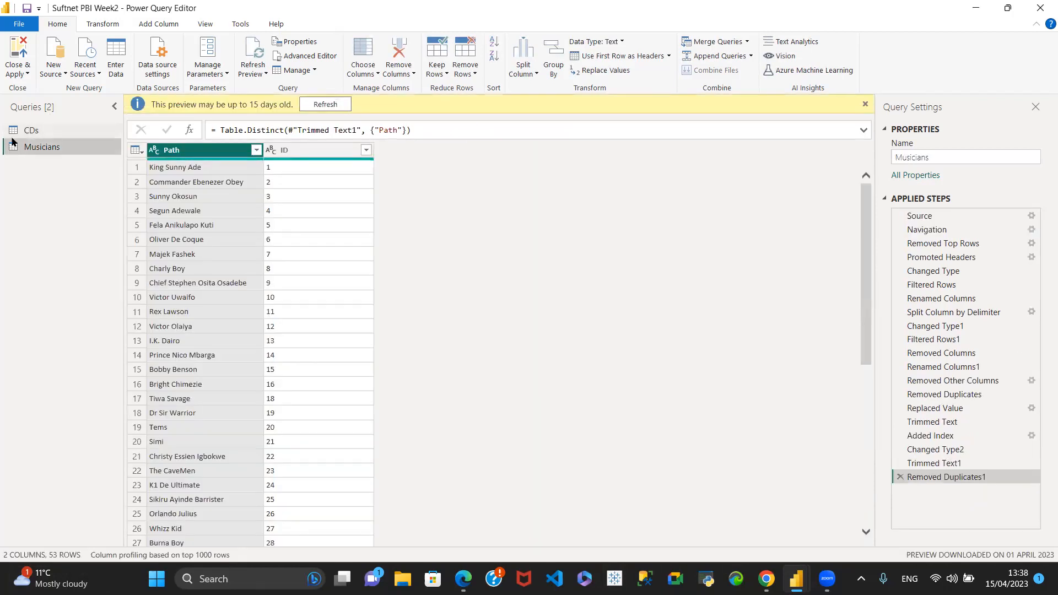
{"action": "left_click", "coordinate": [34, 131]}
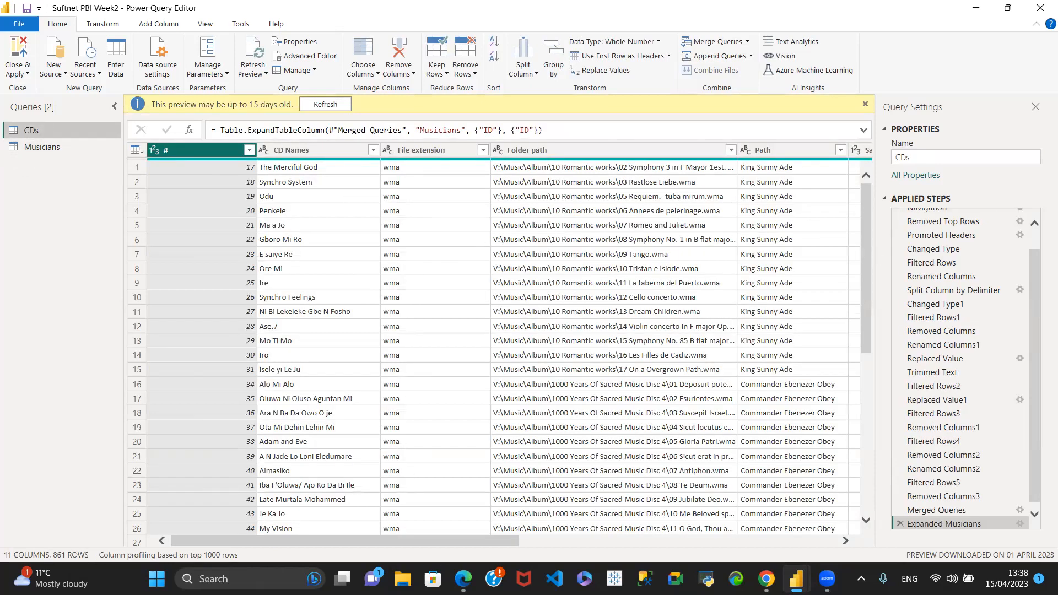
{"action": "left_click_drag", "start_coordinate": [221, 543], "coordinate": [291, 543]}
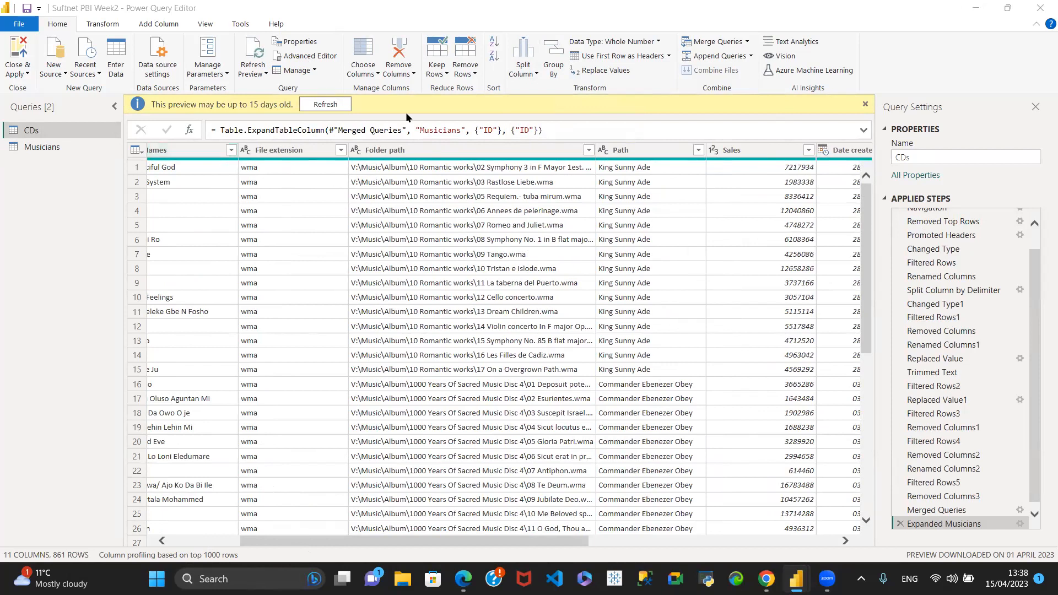
Split the CDs query's Folder path column at each backslash into 5 columns.
{"action": "left_click", "coordinate": [492, 154]}
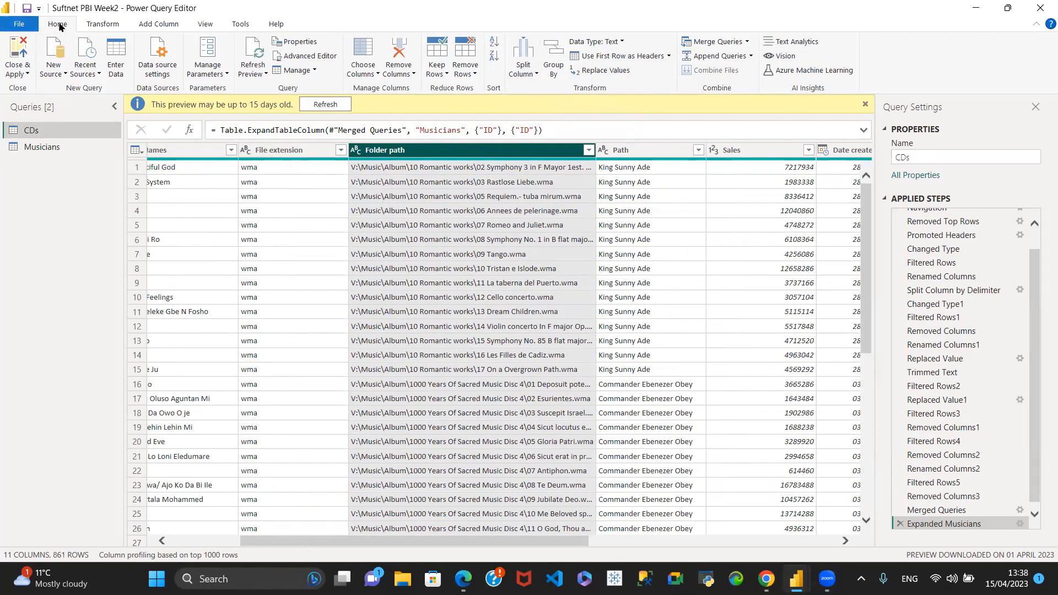
{"action": "left_click", "coordinate": [531, 74]}
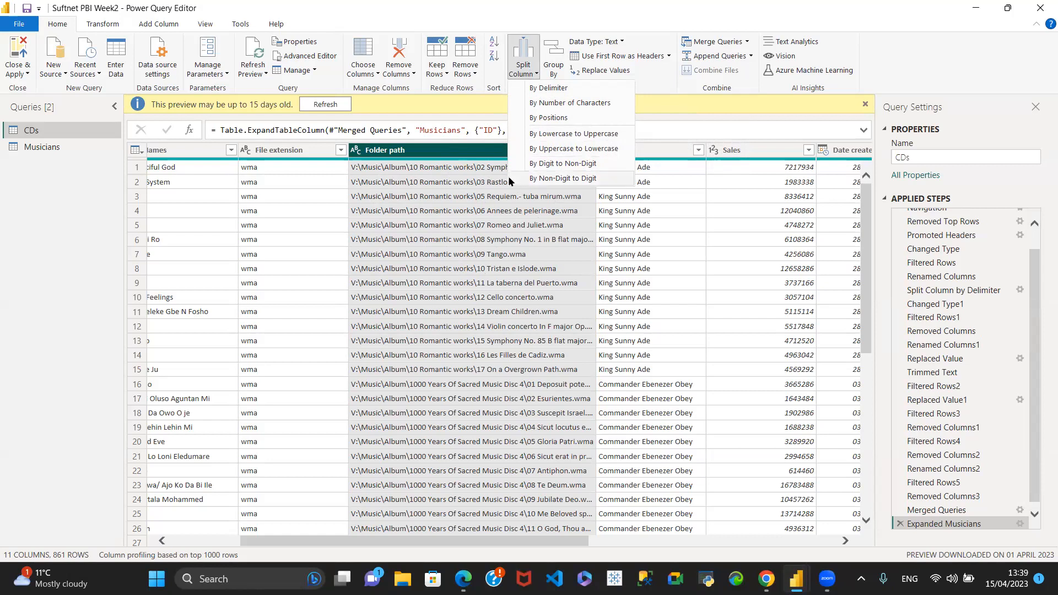
{"action": "left_click", "coordinate": [558, 88]}
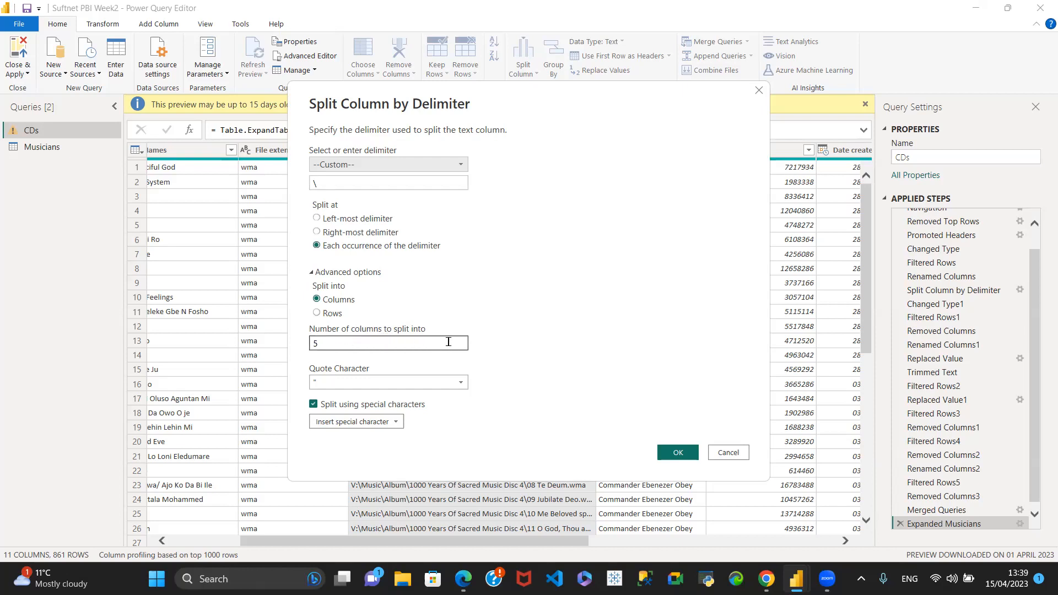
{"action": "left_click", "coordinate": [677, 452]}
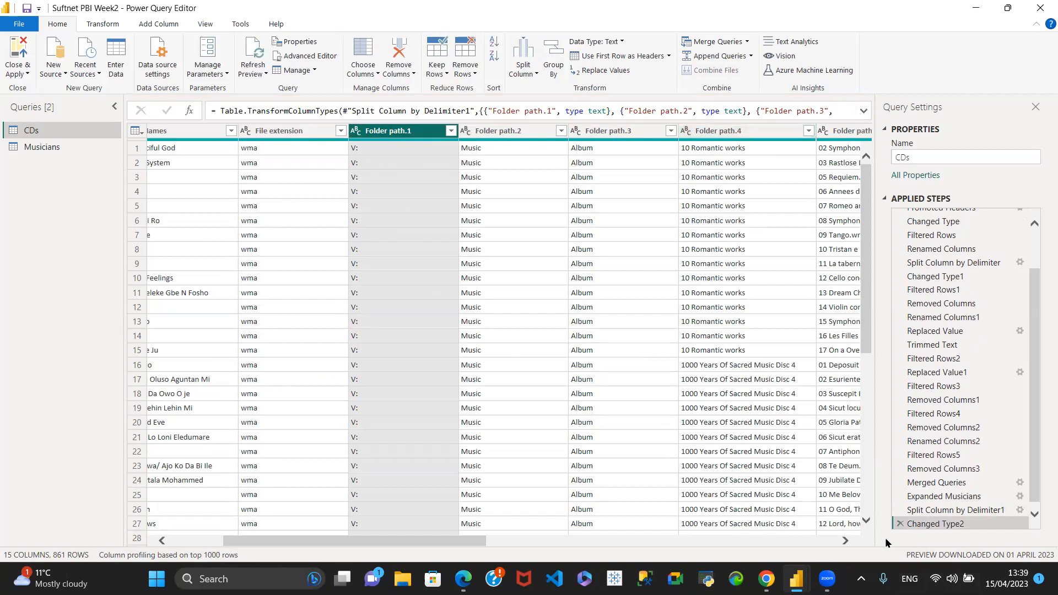
Delete the applied steps for the Folder path column split and its type change from the CDs query.
{"action": "scroll", "coordinate": [1001, 488], "scroll_direction": "down", "scroll_amount": 1}
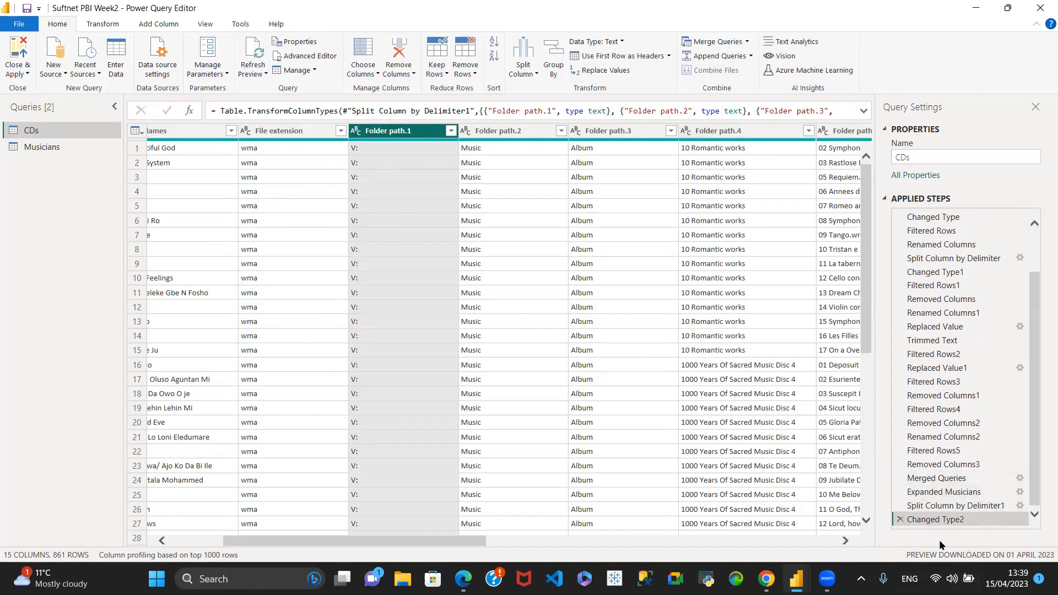
{"action": "left_click", "coordinate": [900, 519]}
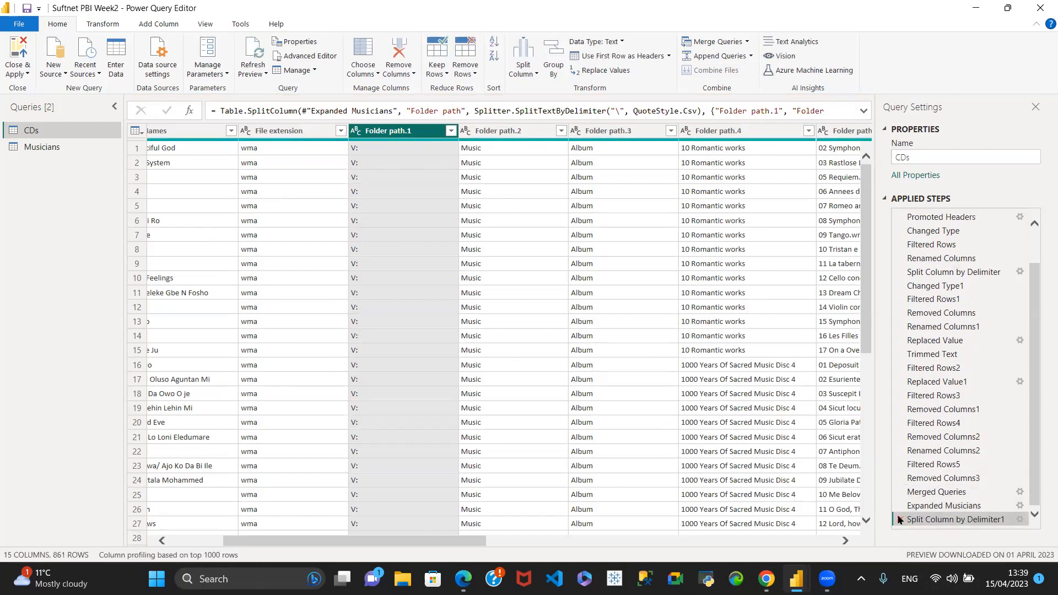
{"action": "left_click", "coordinate": [899, 519]}
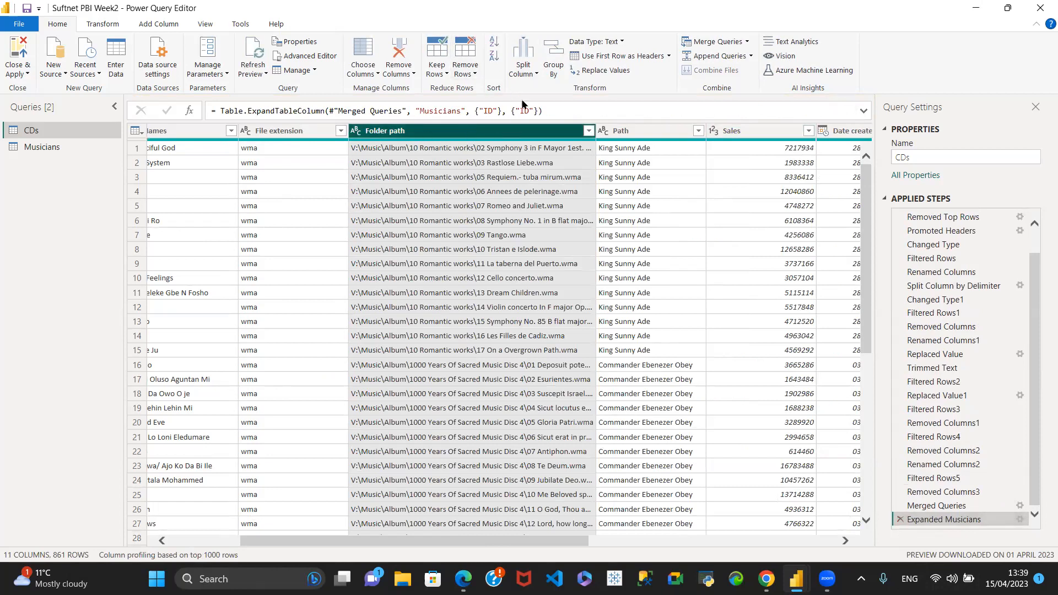
Split the CDs query's Folder path column into rows at each occurrence of the backslash delimiter.
{"action": "left_click", "coordinate": [530, 72]}
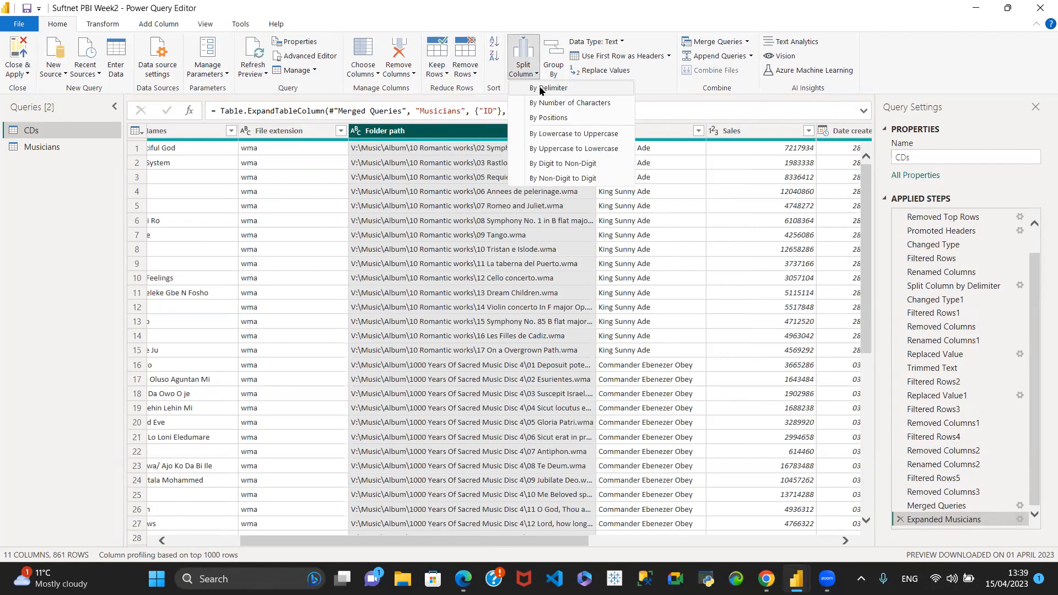
{"action": "left_click", "coordinate": [548, 88]}
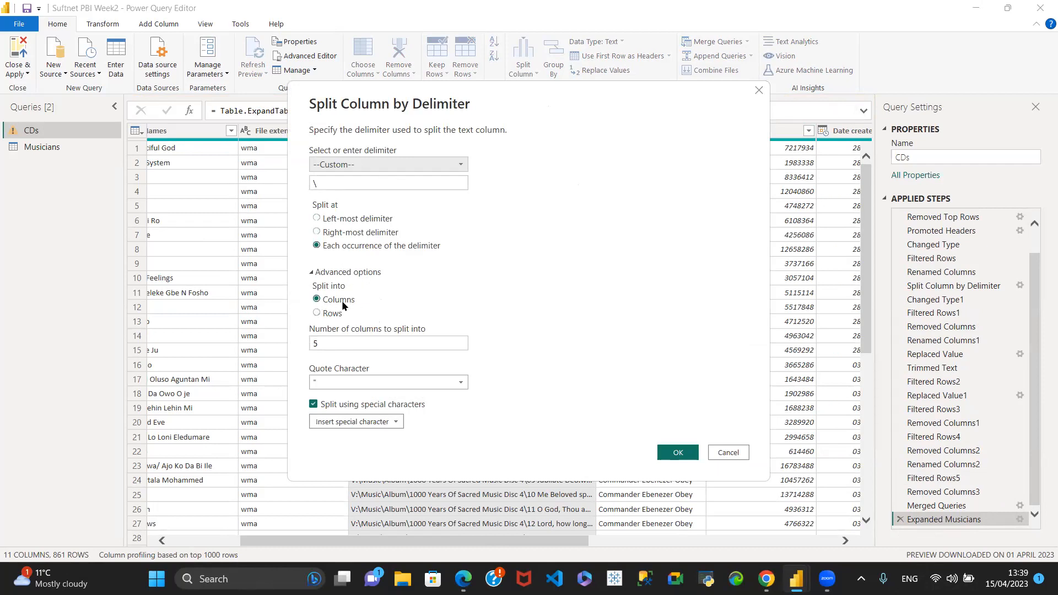
{"action": "left_click", "coordinate": [318, 312]}
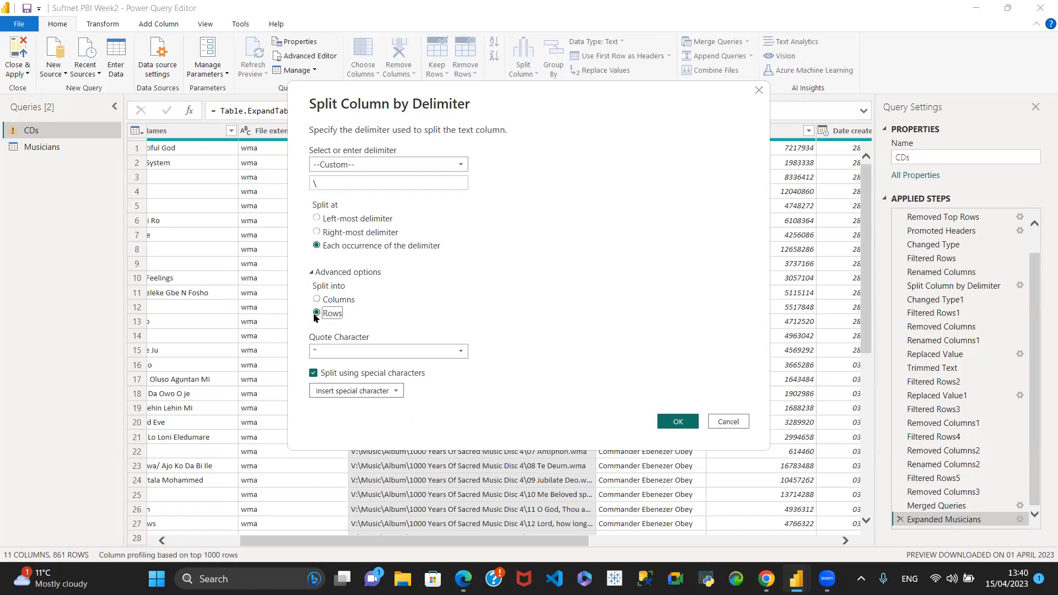
{"action": "left_click", "coordinate": [694, 422]}
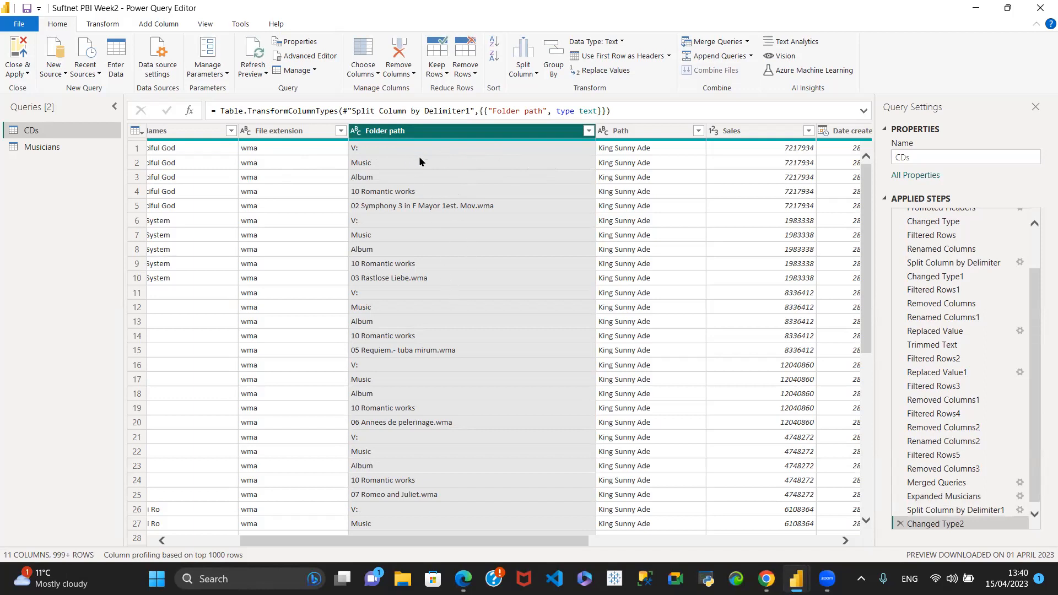
Delete the applied steps for the Folder path row split and its type change from the CDs query.
{"action": "left_click", "coordinate": [899, 524]}
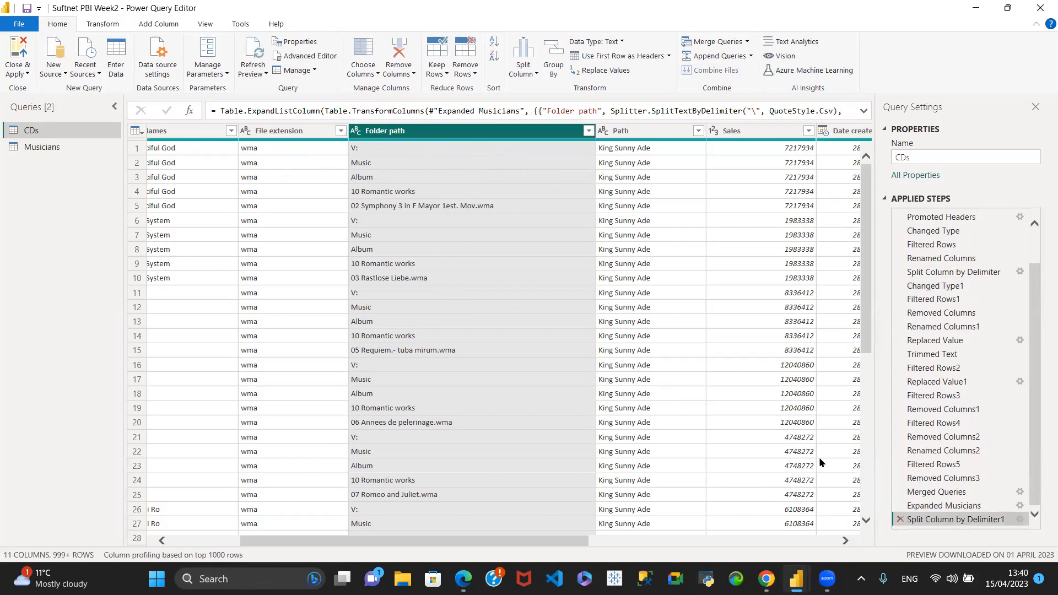
{"action": "left_click", "coordinate": [899, 519]}
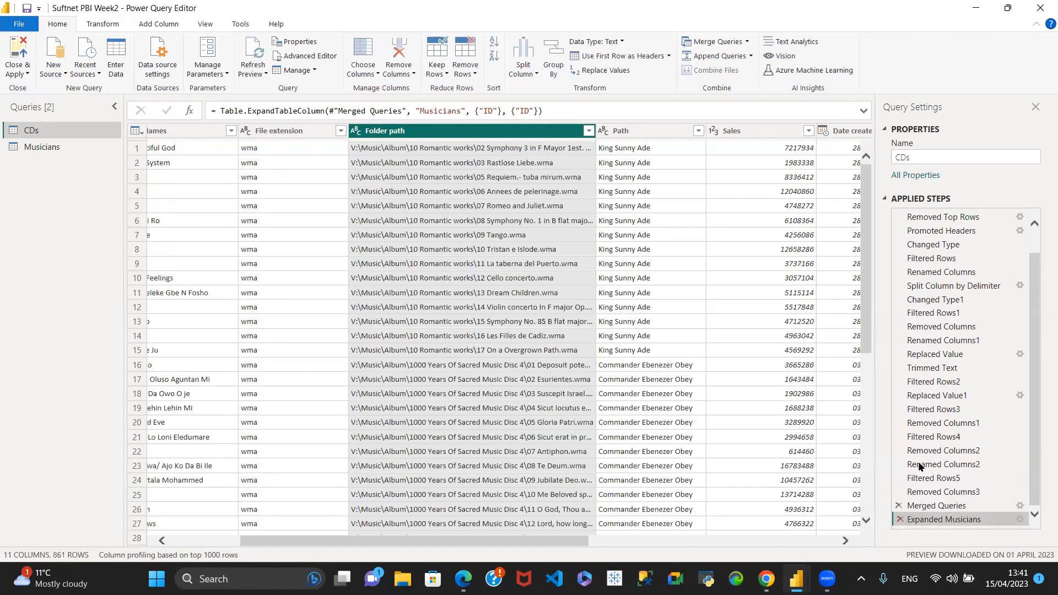
Open the filter of the CDs query's Folder column and apply it with all values kept.
{"action": "left_click_drag", "start_coordinate": [402, 541], "coordinate": [551, 560]}
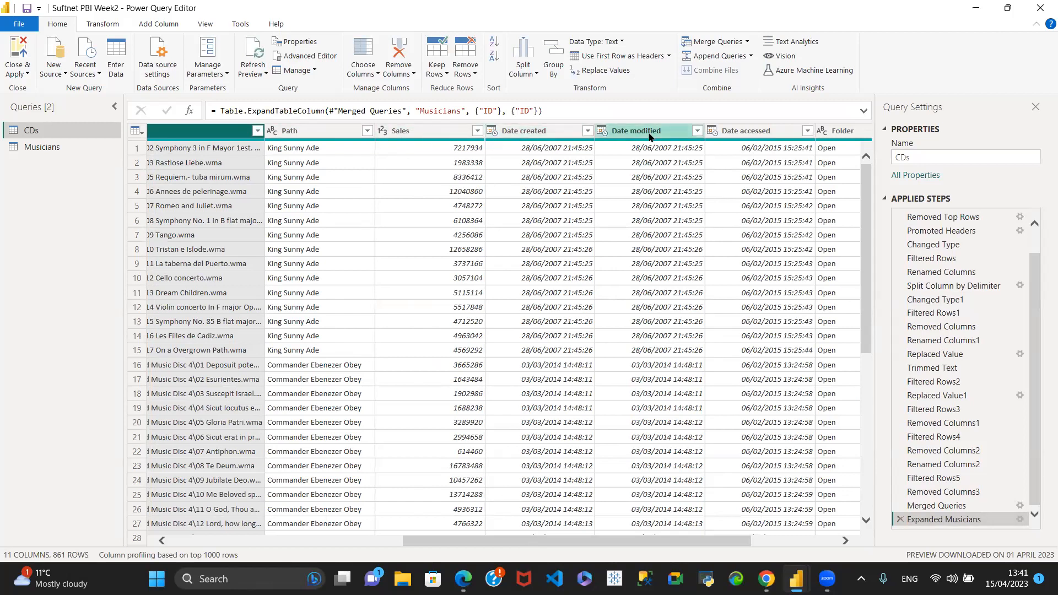
{"action": "left_click_drag", "start_coordinate": [407, 543], "coordinate": [635, 548]}
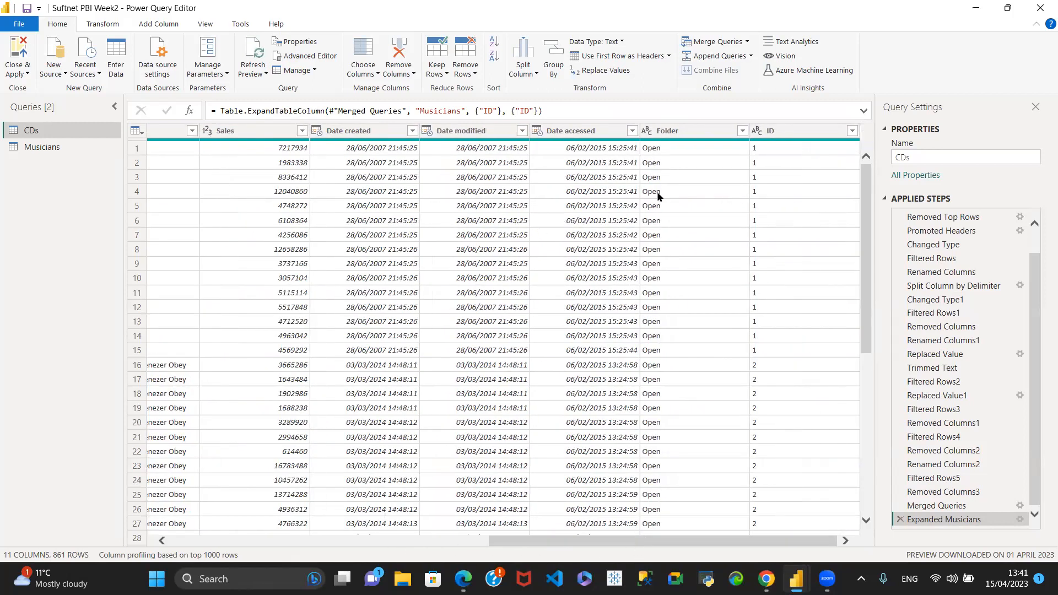
{"action": "left_click", "coordinate": [742, 131]}
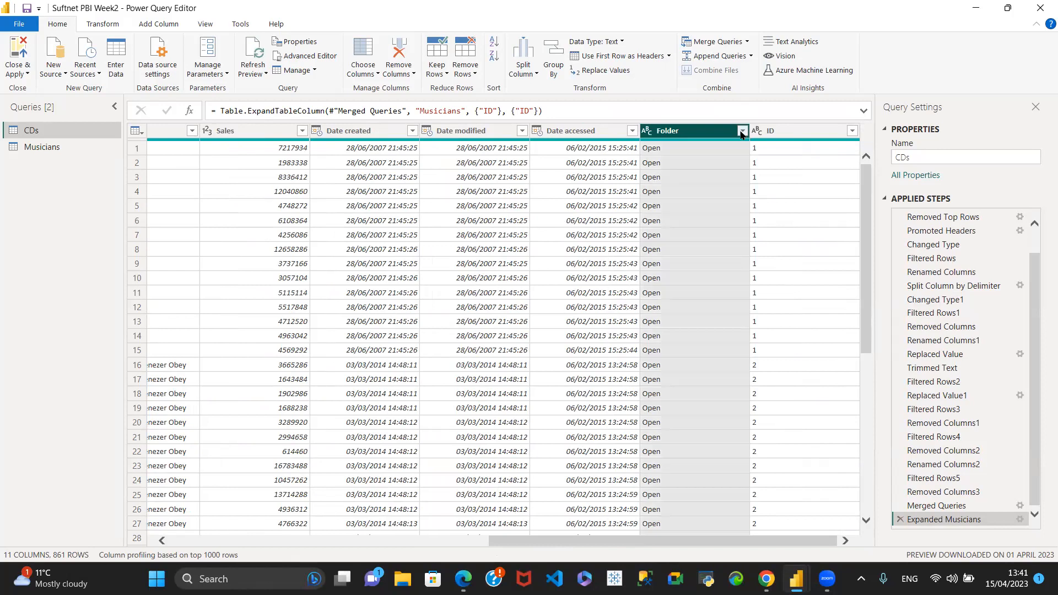
{"action": "left_click", "coordinate": [680, 346]}
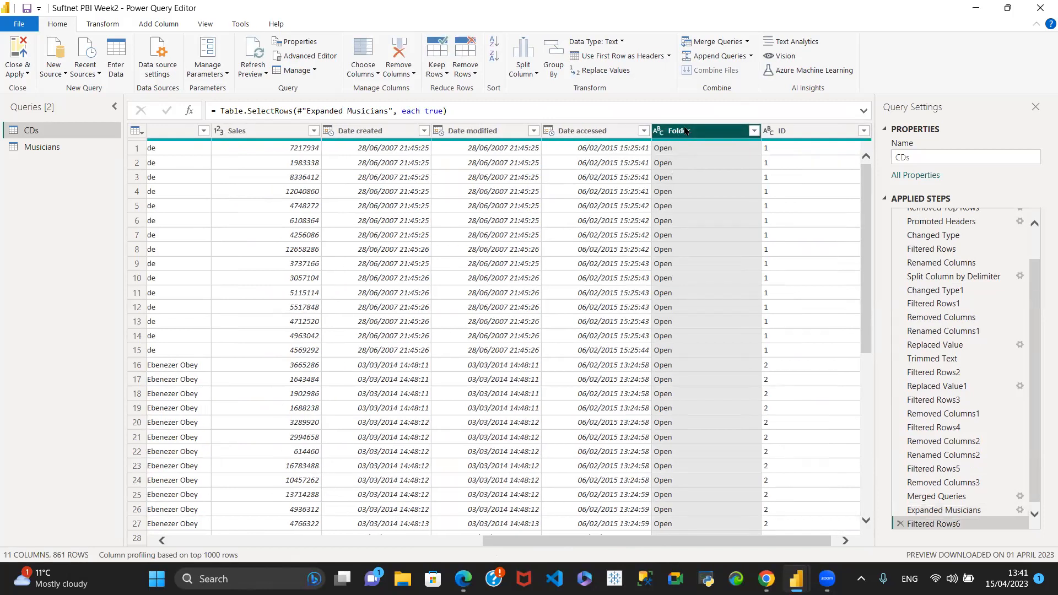
Remove the Date modified, Date accessed and Folder columns from the CDs query.
{"action": "left_click_drag", "start_coordinate": [609, 540], "coordinate": [457, 554]}
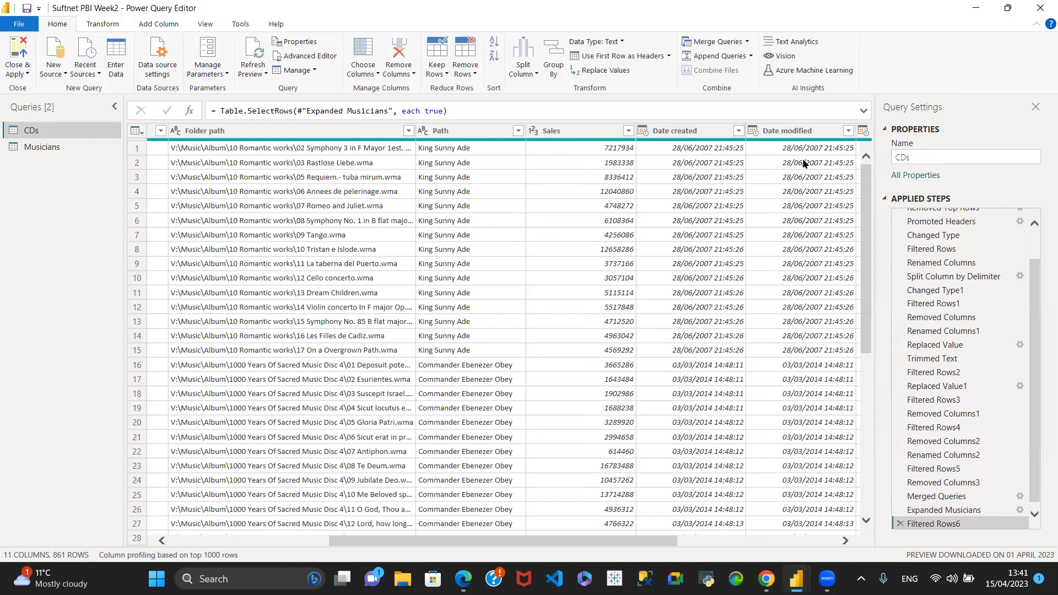
{"action": "left_click_drag", "start_coordinate": [418, 538], "coordinate": [525, 560]}
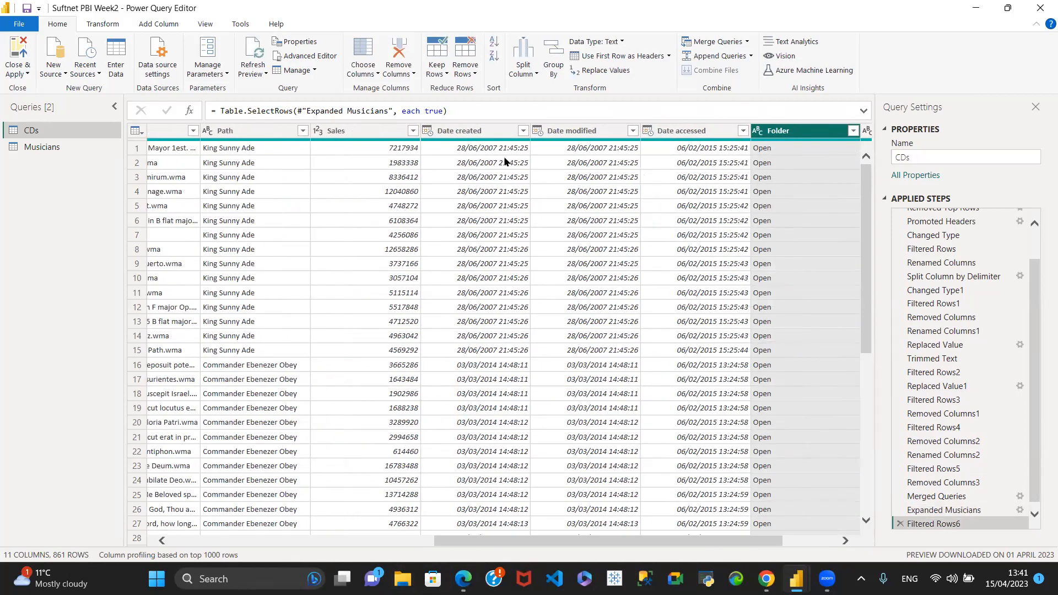
{"action": "left_click", "coordinate": [587, 134]}
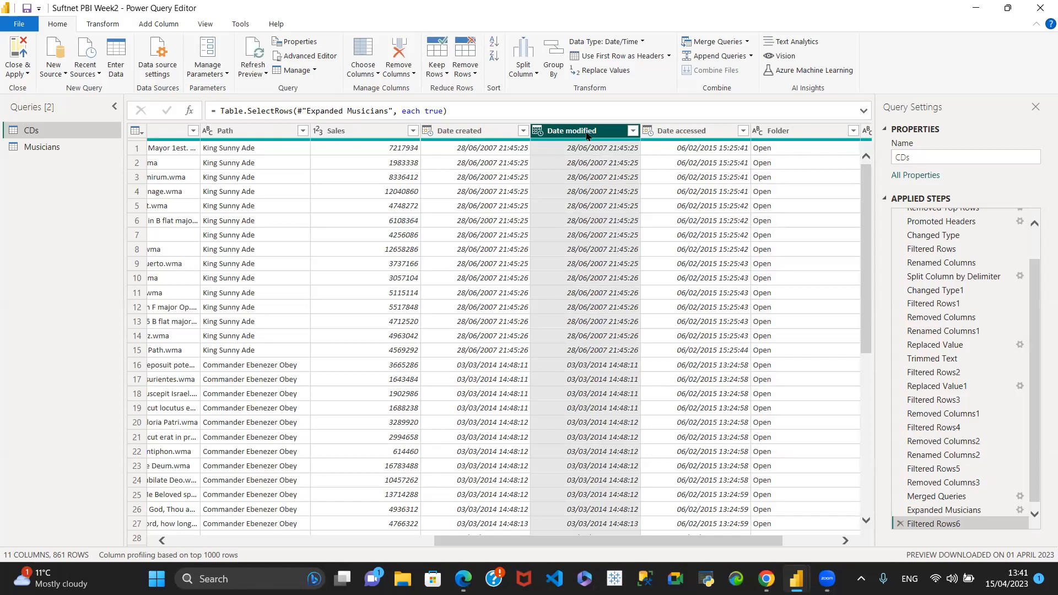
{"action": "left_click", "coordinate": [822, 133], "text": "shift"}
{"action": "right_click", "coordinate": [691, 134]}
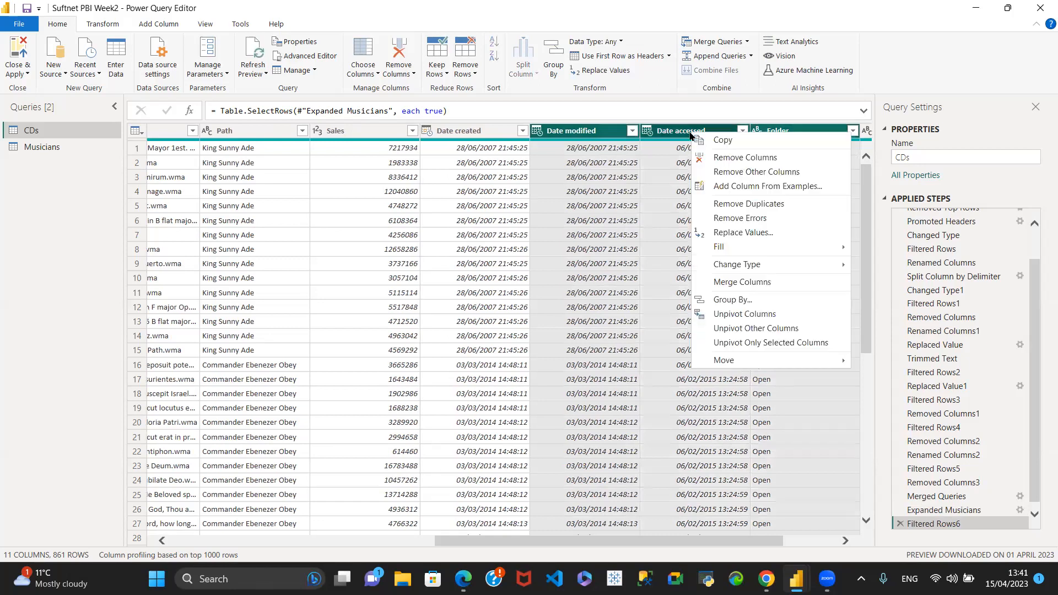
{"action": "left_click", "coordinate": [733, 161]}
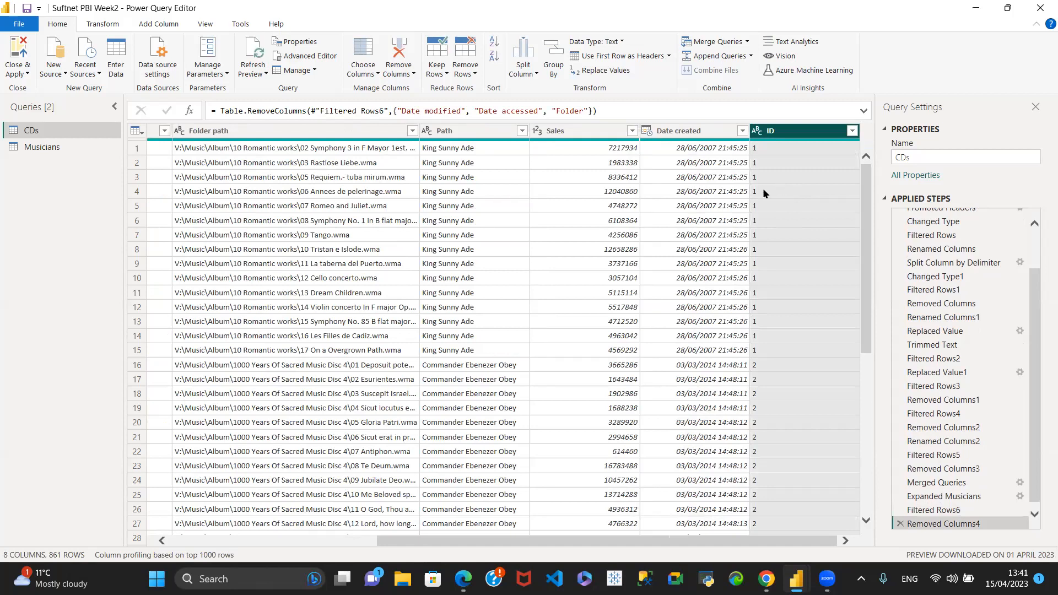
Look over the remaining rows and remove the # column from the CDs query.
{"action": "left_click_drag", "start_coordinate": [685, 541], "coordinate": [222, 533]}
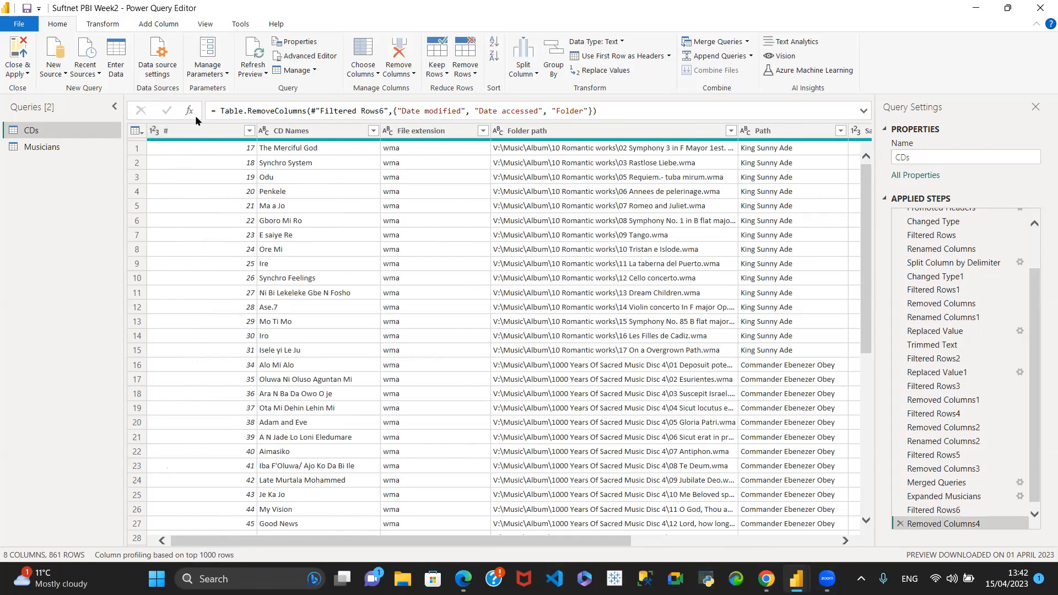
{"action": "scroll", "coordinate": [188, 276], "scroll_direction": "down", "scroll_amount": 5}
{"action": "scroll", "coordinate": [188, 309], "scroll_direction": "up", "scroll_amount": 5}
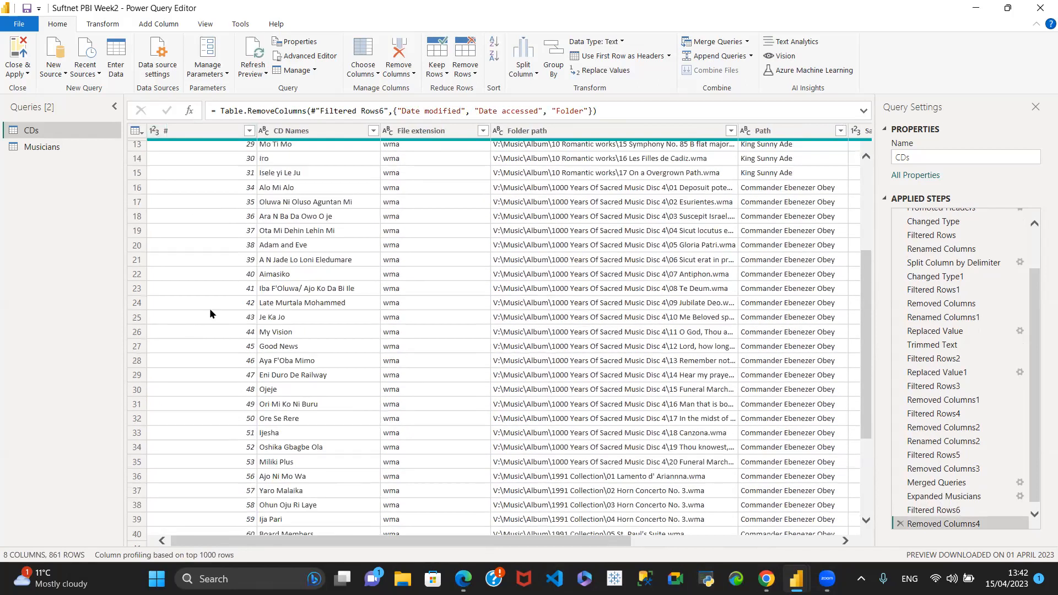
{"action": "left_click", "coordinate": [182, 126]}
{"action": "right_click", "coordinate": [183, 127]}
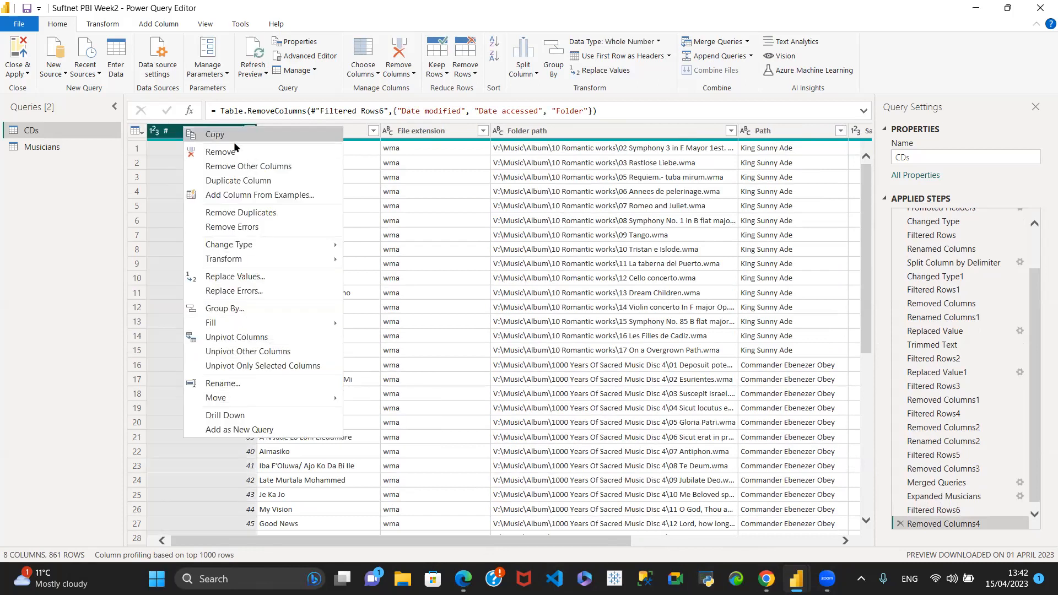
{"action": "left_click", "coordinate": [216, 152]}
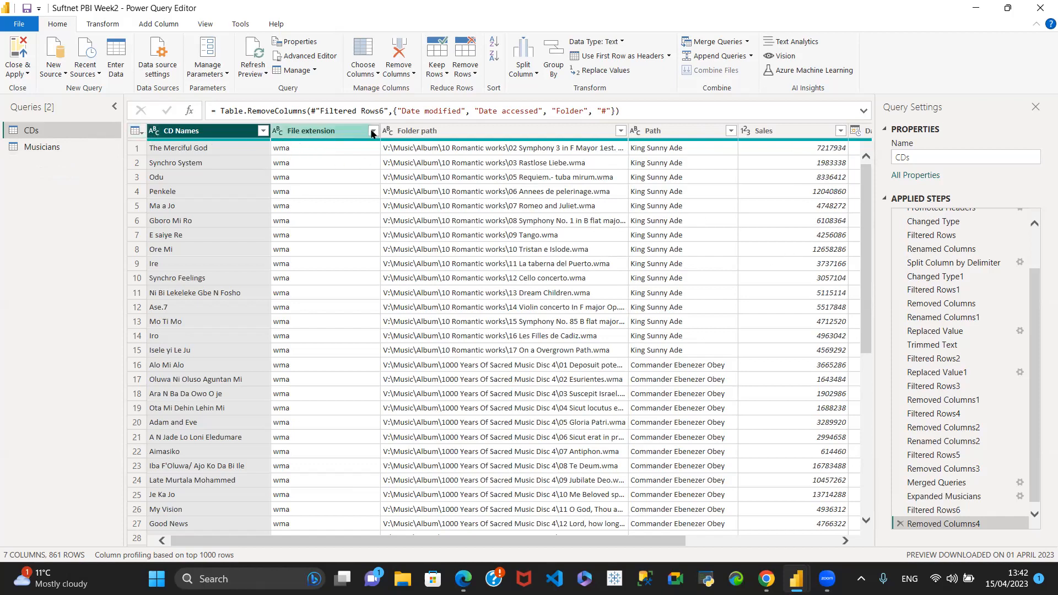
Change the data type of the CDs query's Sales column to Fixed decimal number.
{"action": "left_click_drag", "start_coordinate": [274, 543], "coordinate": [431, 549]}
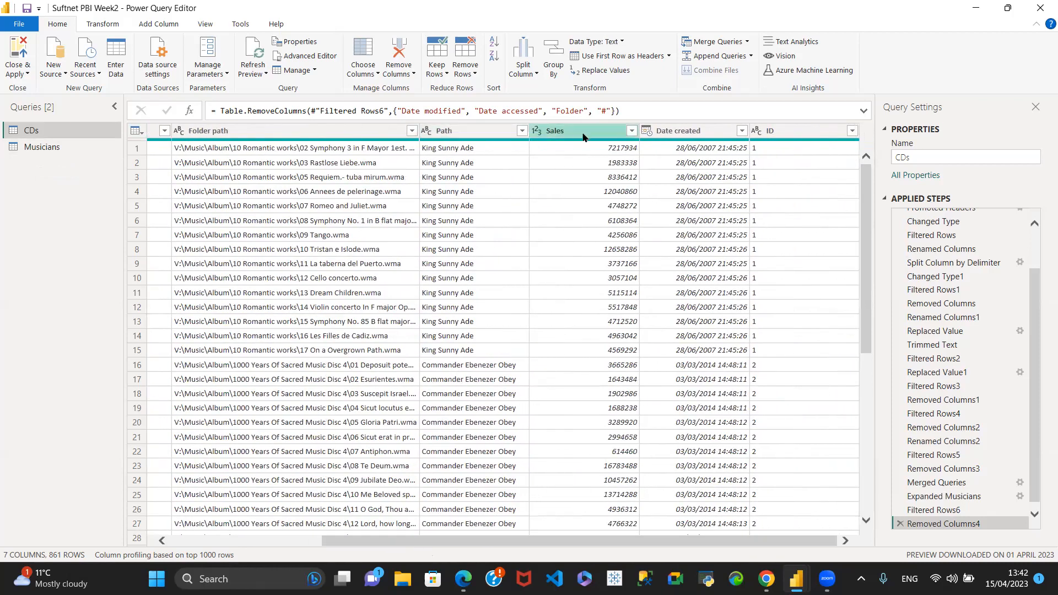
{"action": "left_click", "coordinate": [536, 134]}
{"action": "left_click", "coordinate": [536, 134]}
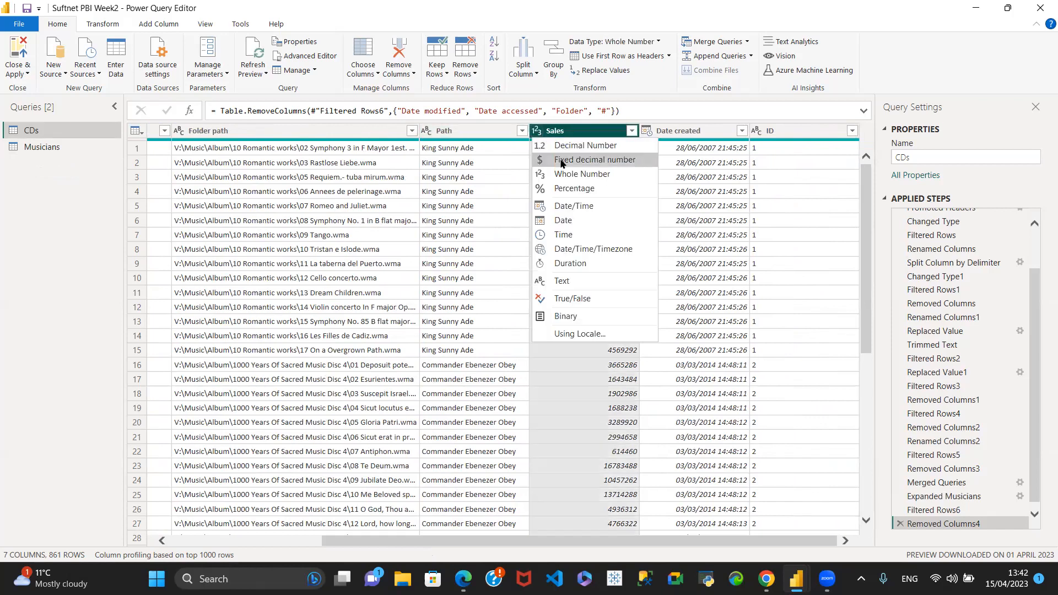
{"action": "left_click", "coordinate": [562, 160]}
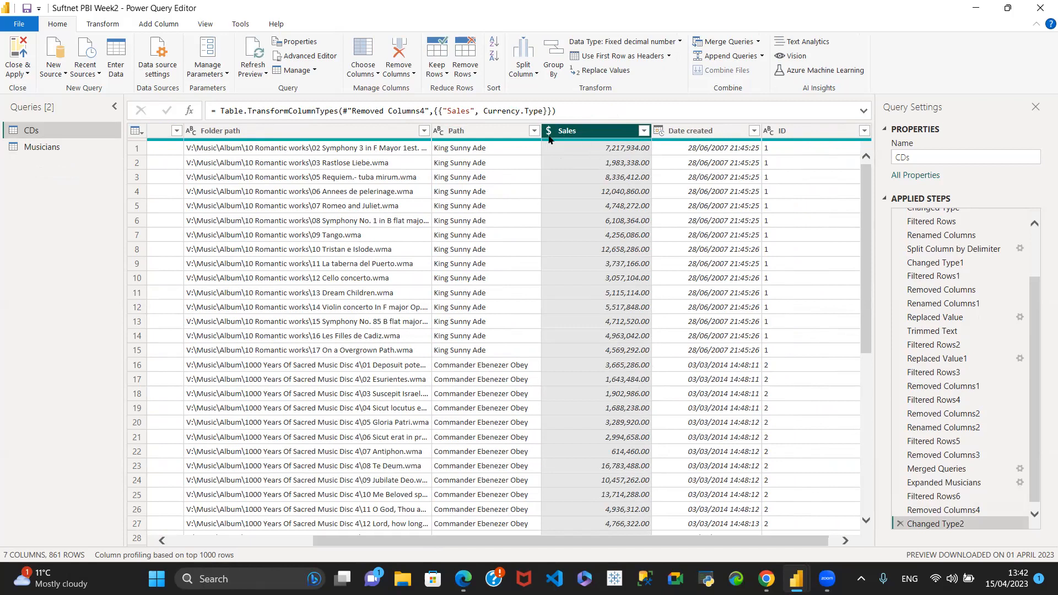
Rename the CDs query's Path column as Names.
{"action": "left_click", "coordinate": [459, 133]}
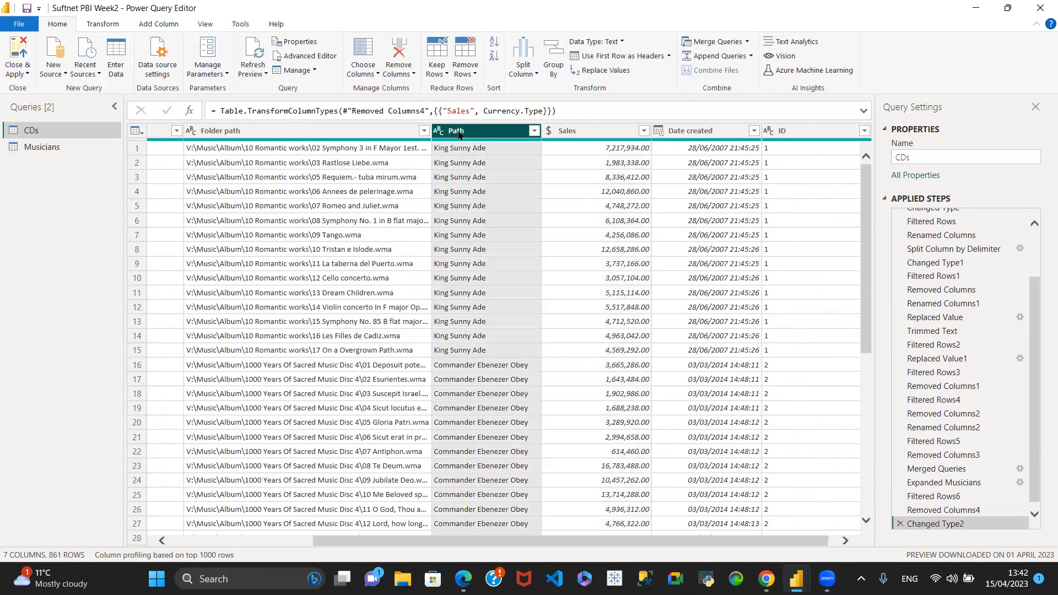
{"action": "double_click", "coordinate": [465, 132]}
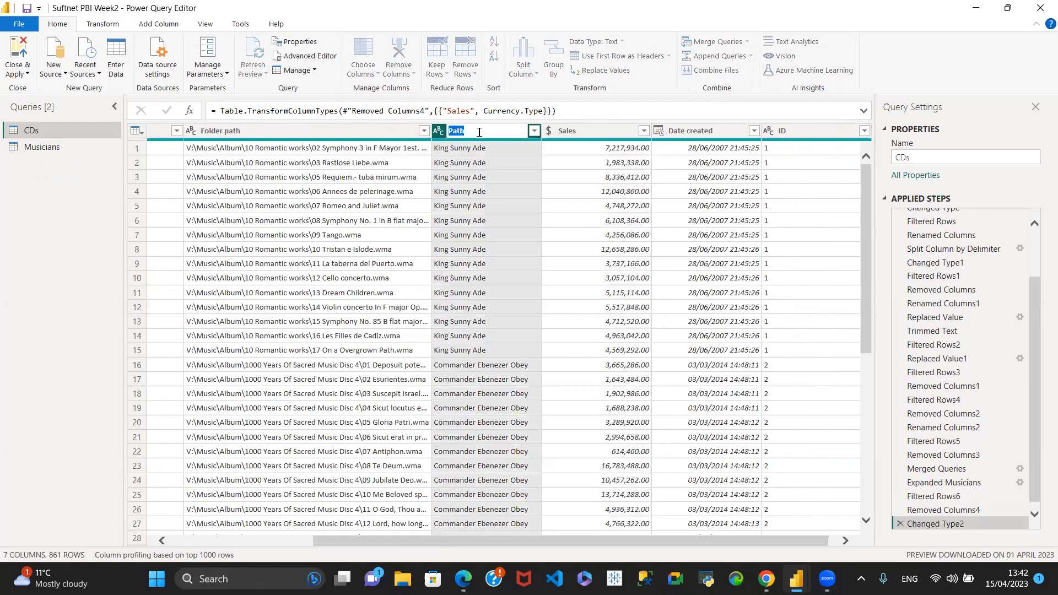
{"action": "type", "text": "Names"}
{"action": "key", "text": "Return"}
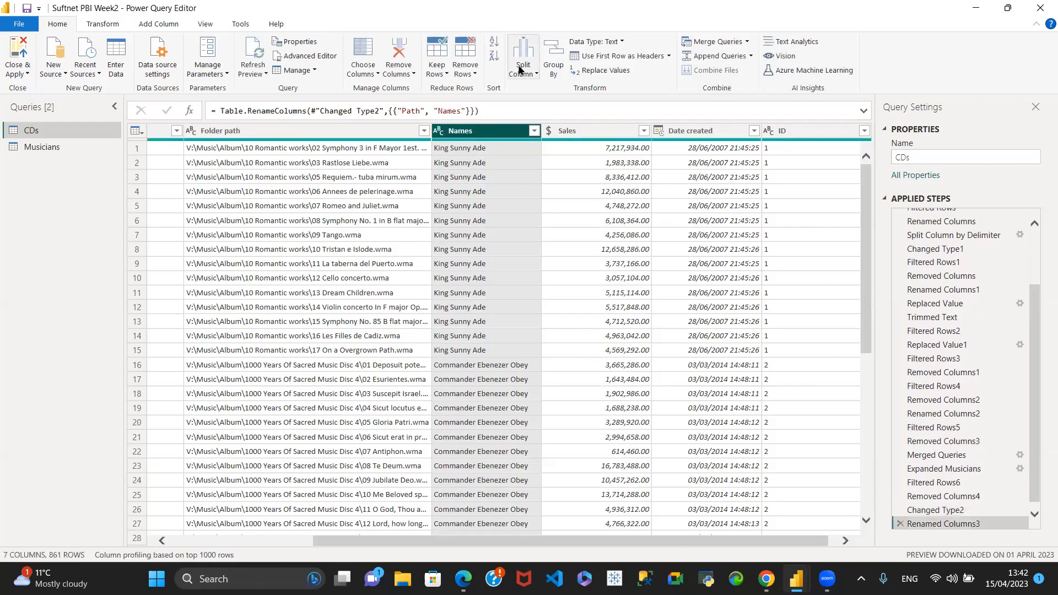
Rename the Path column in the Musicians query as Names.
{"action": "left_click", "coordinate": [39, 147]}
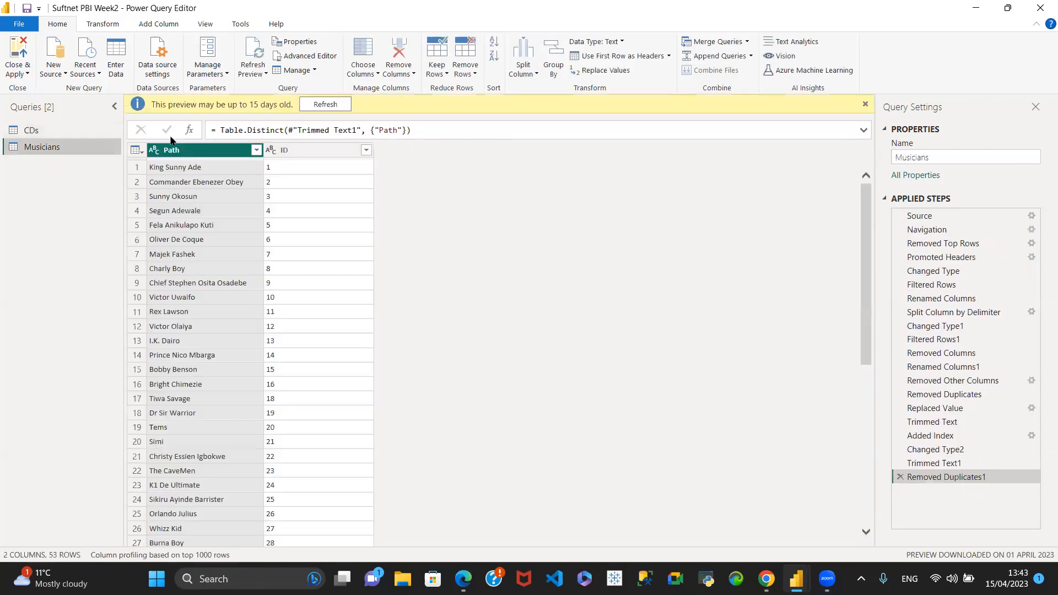
{"action": "double_click", "coordinate": [178, 152]}
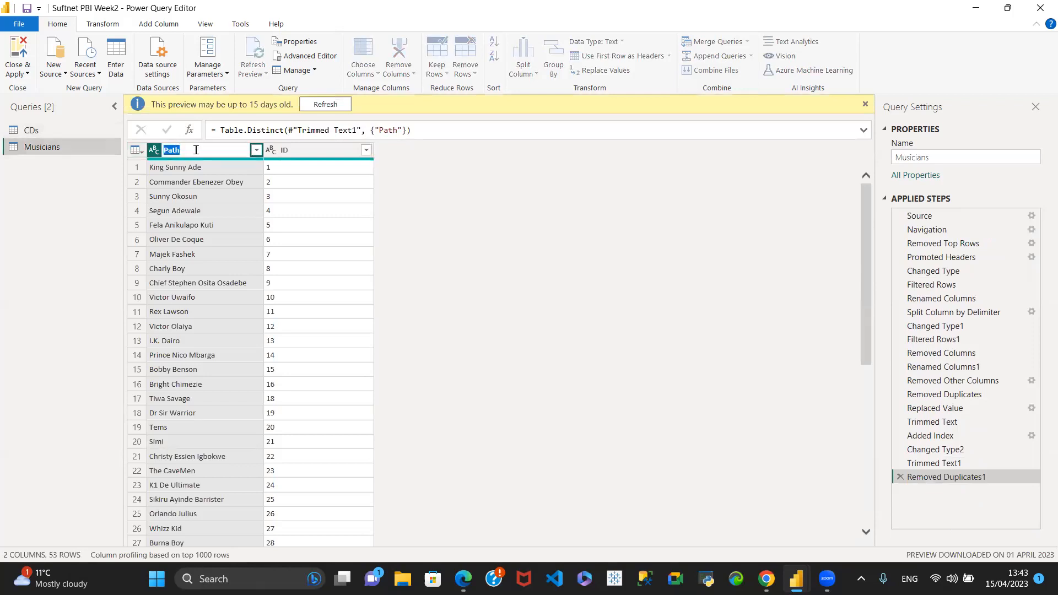
{"action": "type", "text": "Names"}
{"action": "key", "text": "Return"}
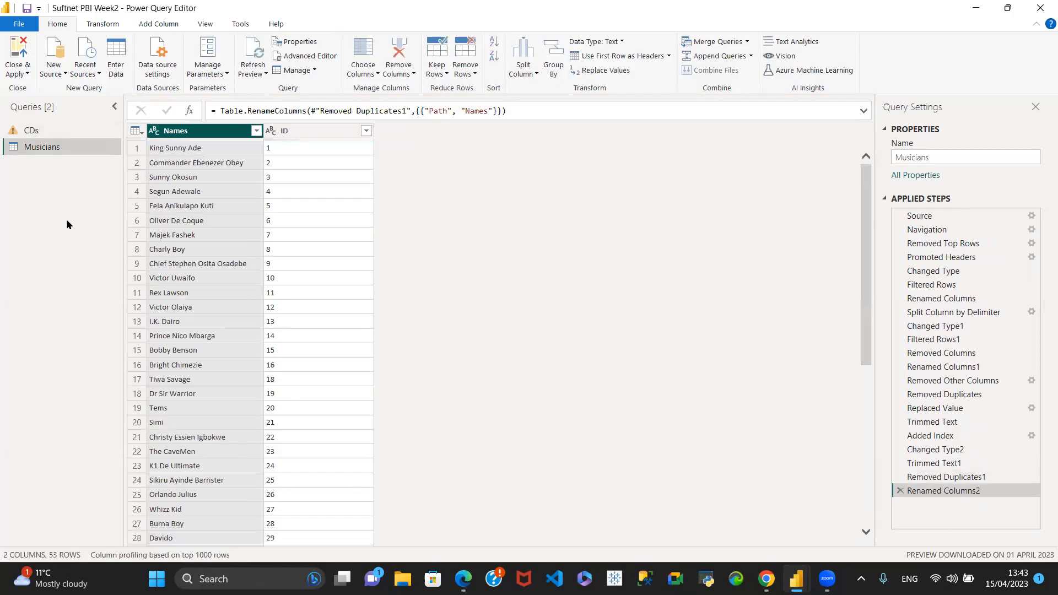
Delete the applied steps for the Path rename and the Sales type change from the CDs query.
{"action": "left_click", "coordinate": [56, 133]}
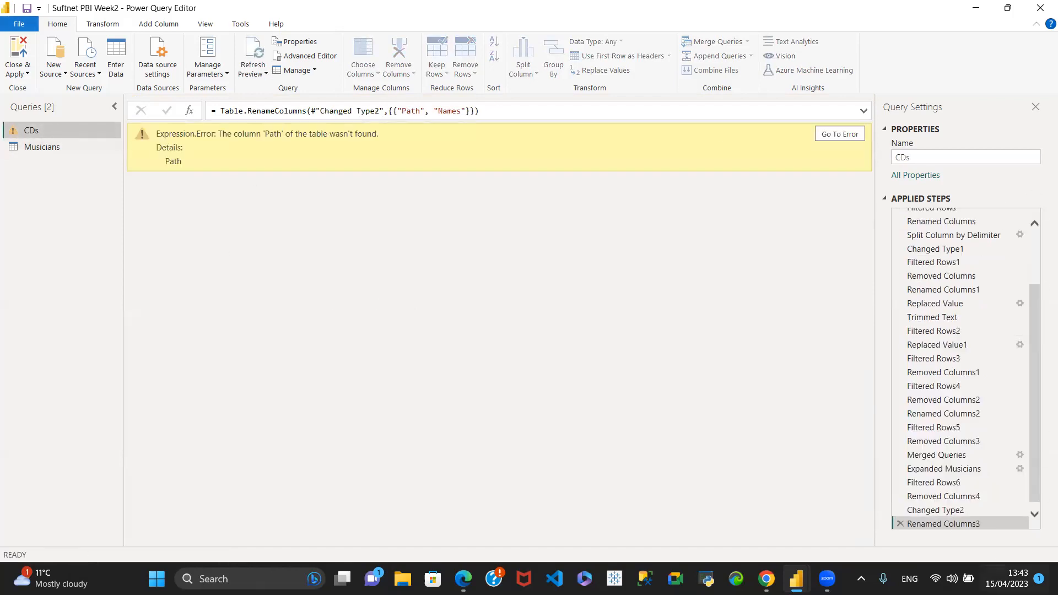
{"action": "left_click", "coordinate": [1032, 514]}
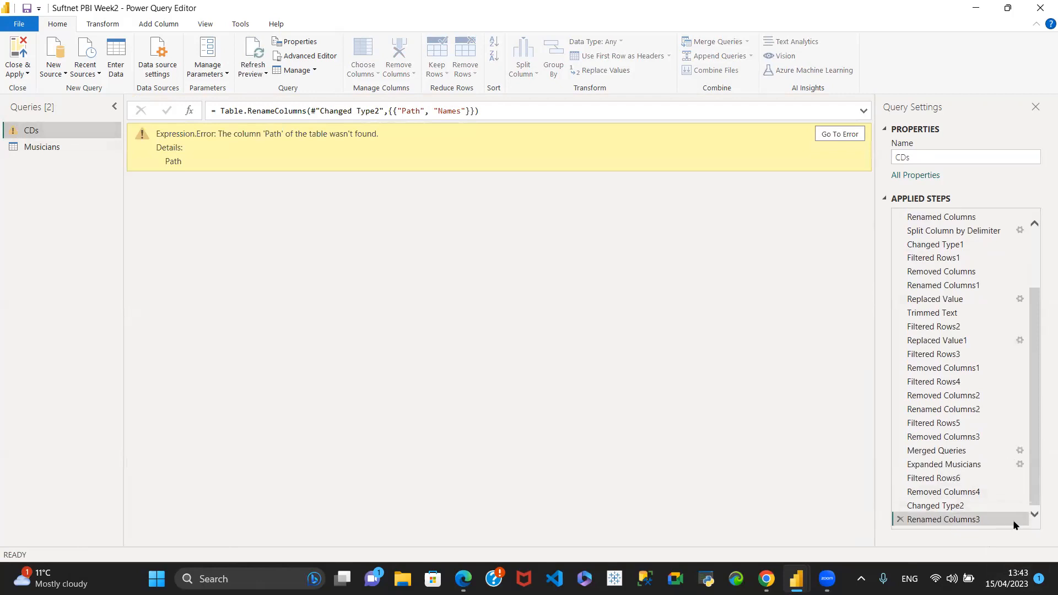
{"action": "left_click", "coordinate": [901, 521]}
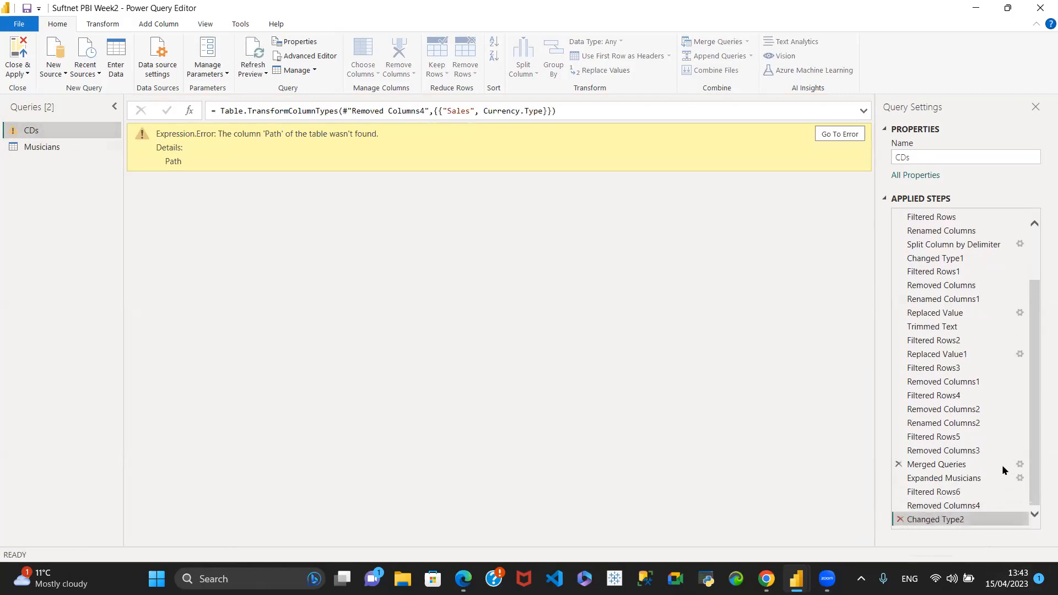
{"action": "left_click", "coordinate": [899, 519]}
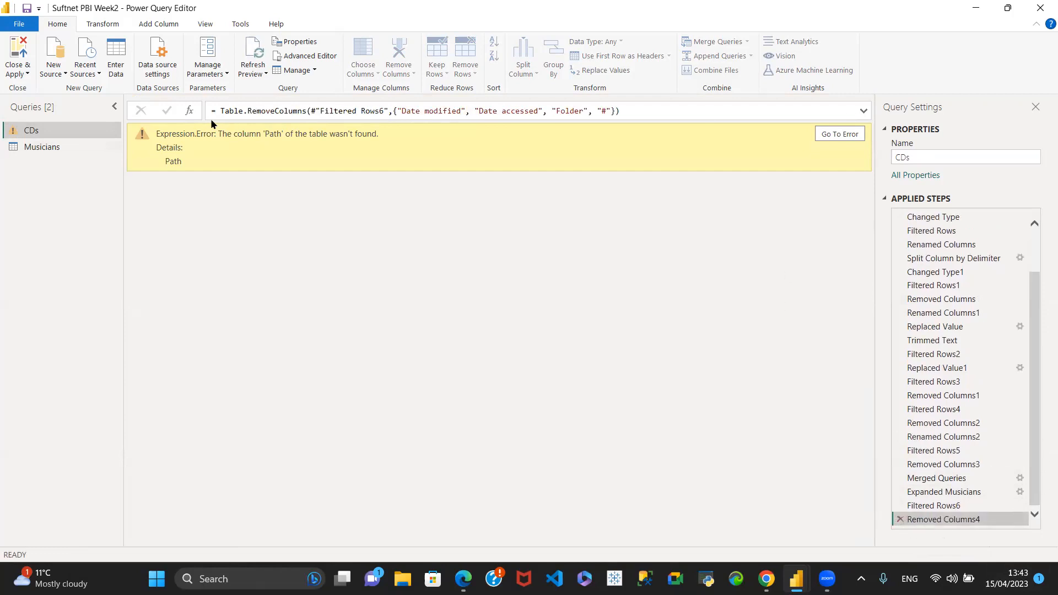
Go to the step causing the CDs query's error and review its merge settings and matching columns.
{"action": "left_click", "coordinate": [830, 134]}
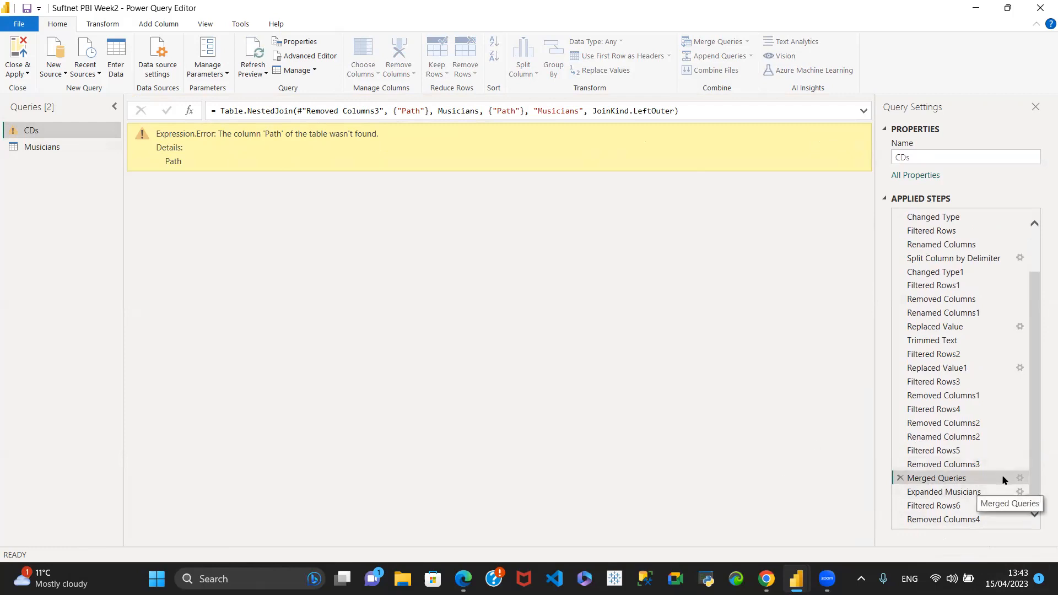
{"action": "left_click", "coordinate": [1019, 478]}
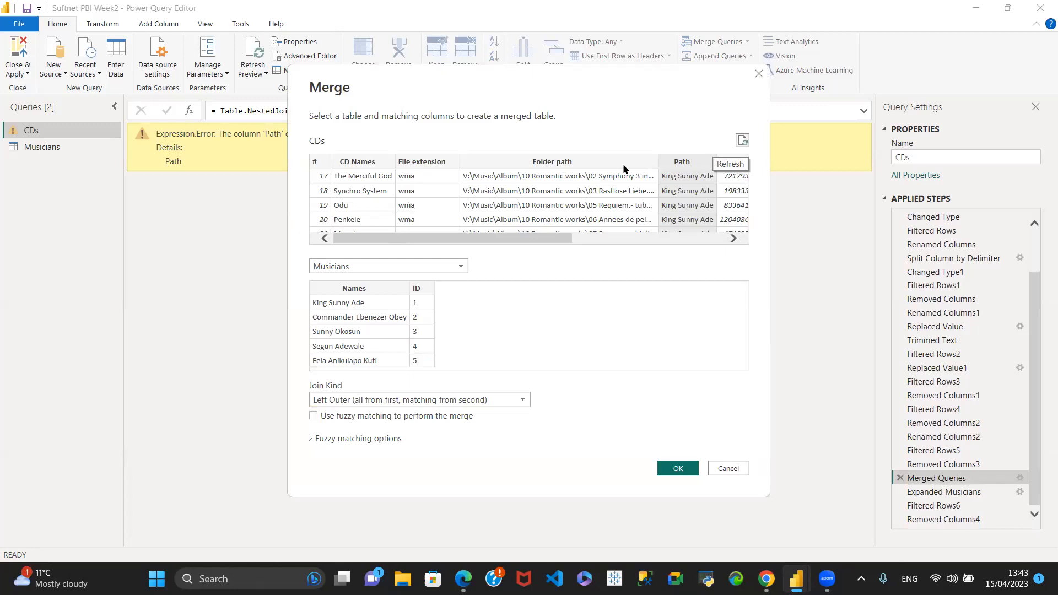
{"action": "left_click_drag", "start_coordinate": [528, 237], "coordinate": [611, 243]}
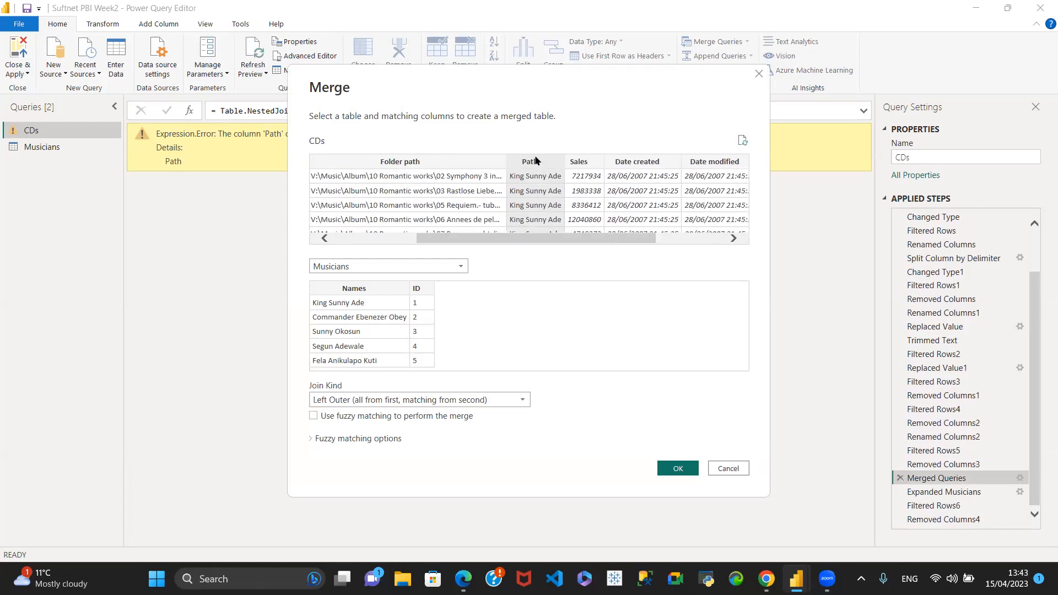
{"action": "left_click_drag", "start_coordinate": [598, 243], "coordinate": [692, 242]}
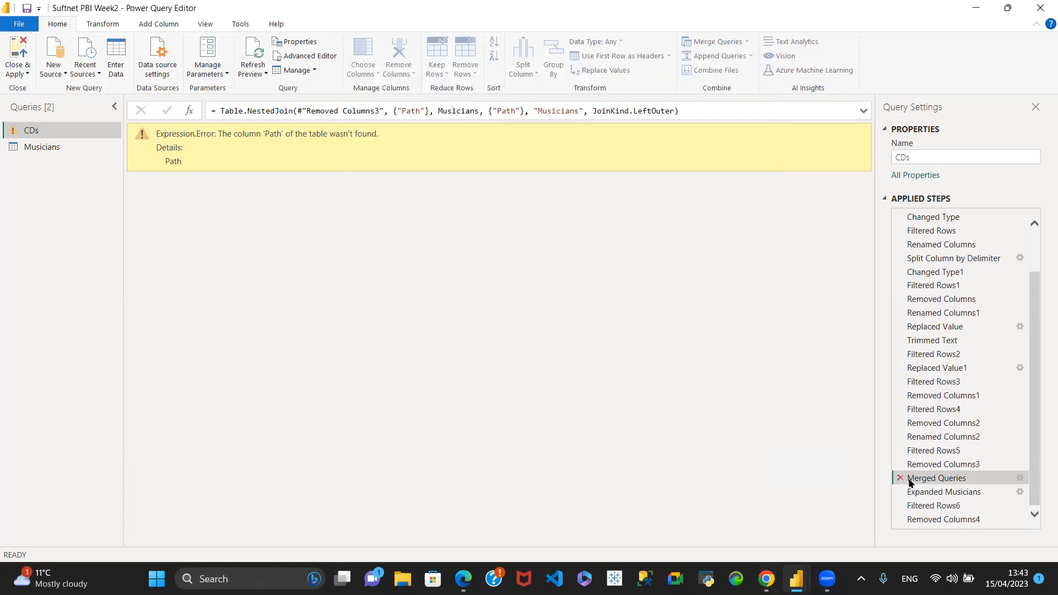
Delete the Removed Columns4, Filtered Rows6, Expanded Musicians and Merged Queries applied steps from the CDs query.
{"action": "left_click", "coordinate": [898, 519]}
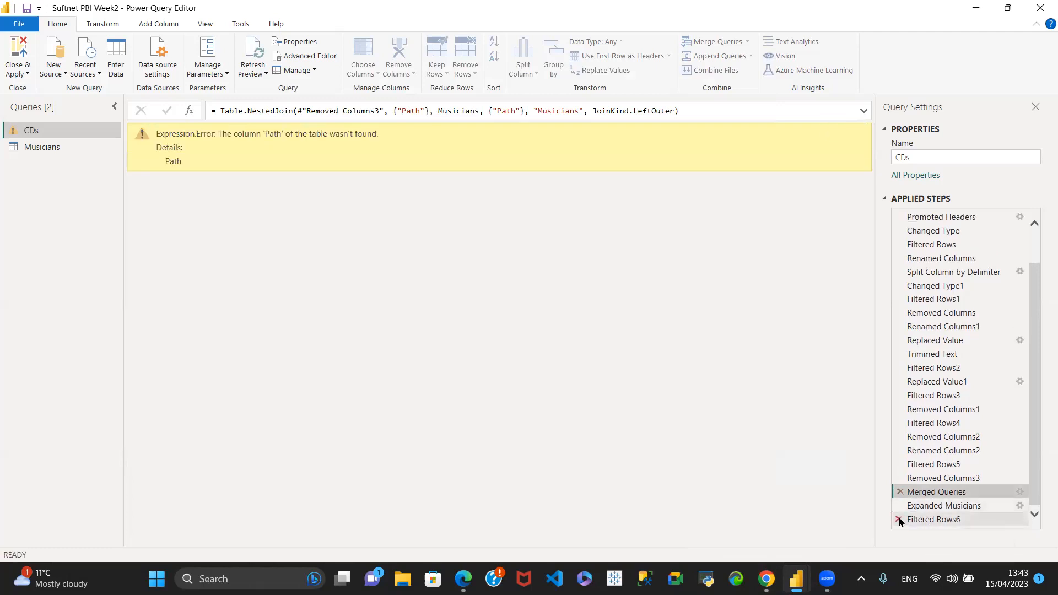
{"action": "left_click", "coordinate": [898, 520]}
{"action": "left_click", "coordinate": [900, 519]}
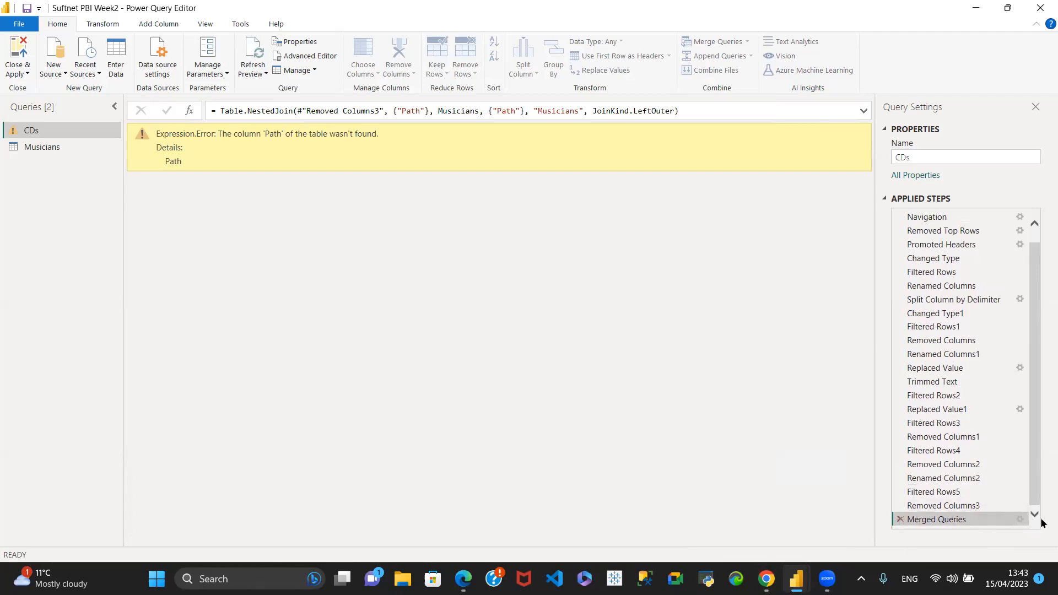
{"action": "left_click", "coordinate": [899, 520]}
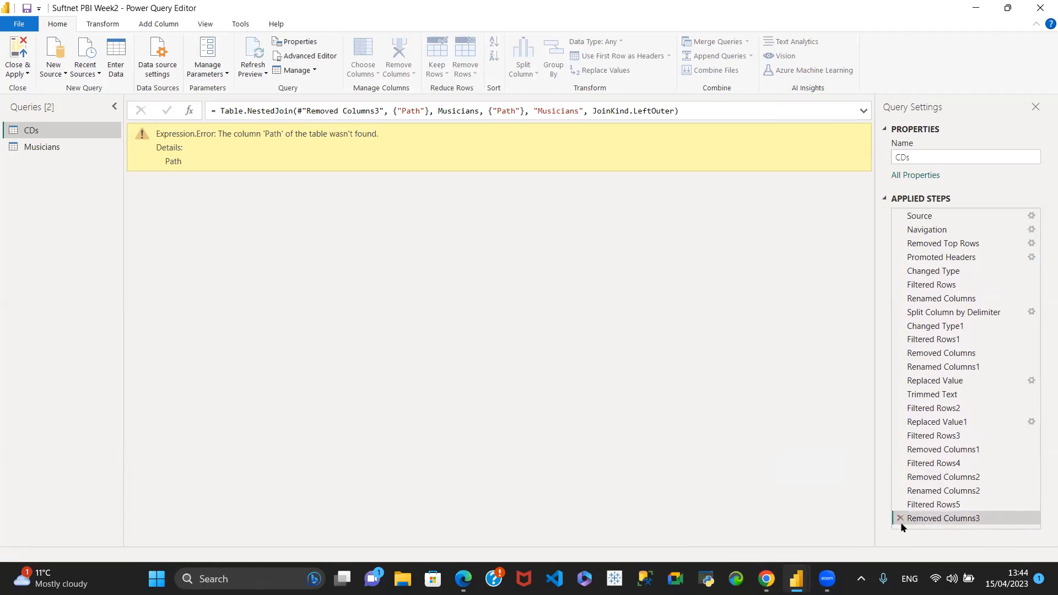
Compare the columns of the CDs query with those of the Musicians query.
{"action": "scroll", "coordinate": [806, 393], "scroll_direction": "down", "scroll_amount": 13}
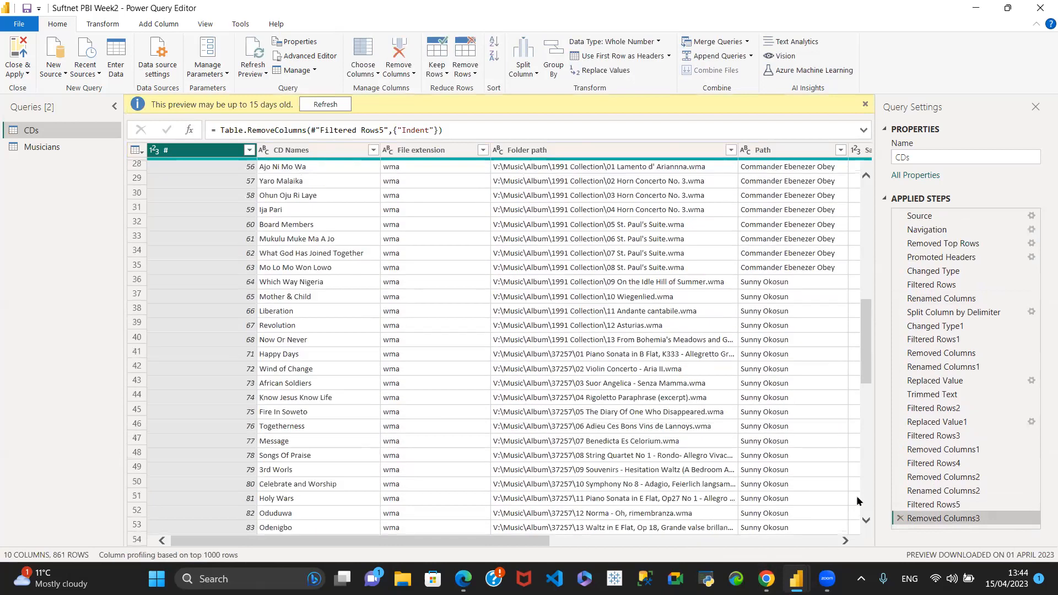
{"action": "left_click_drag", "start_coordinate": [506, 540], "coordinate": [834, 542]}
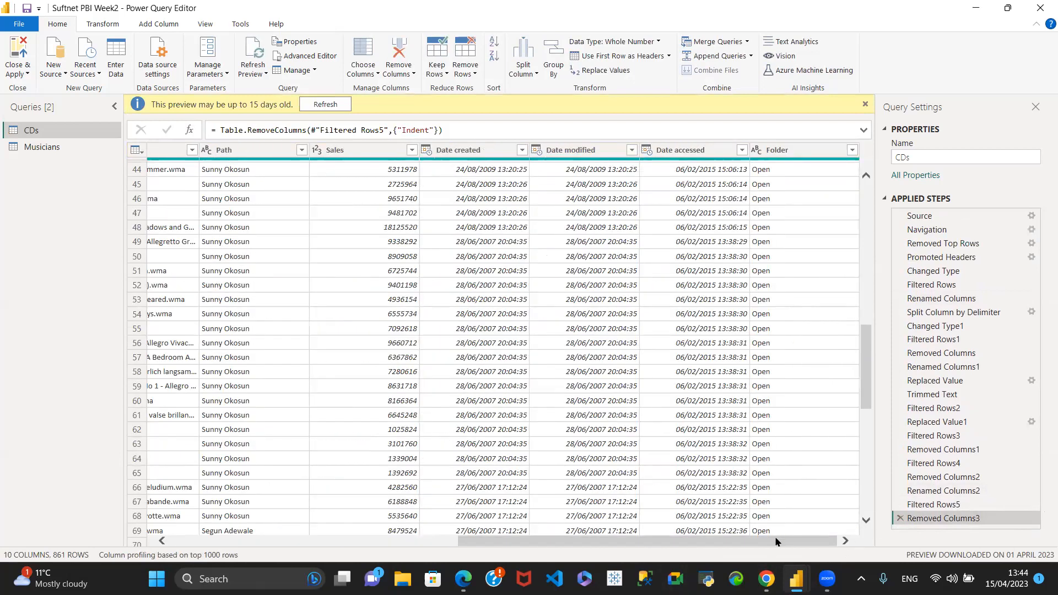
{"action": "left_click", "coordinate": [67, 149]}
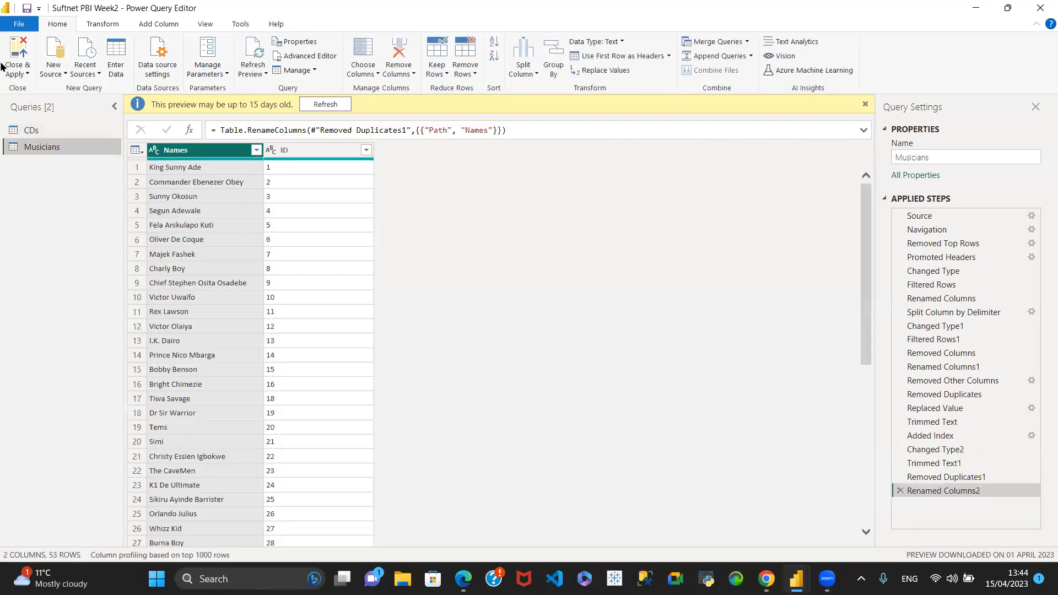
{"action": "left_click", "coordinate": [33, 130]}
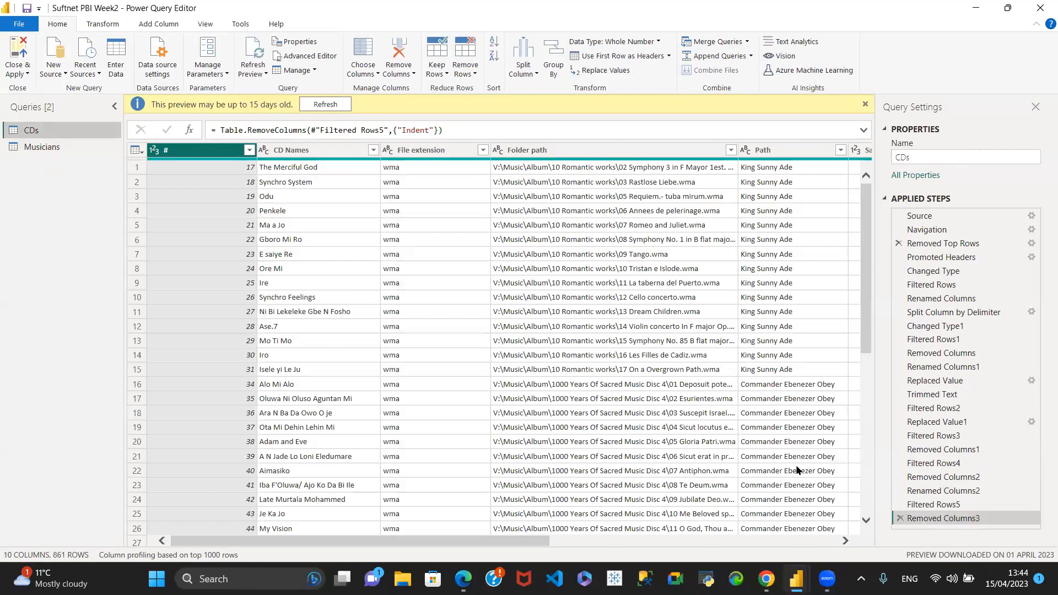
{"action": "left_click_drag", "start_coordinate": [449, 543], "coordinate": [736, 543]}
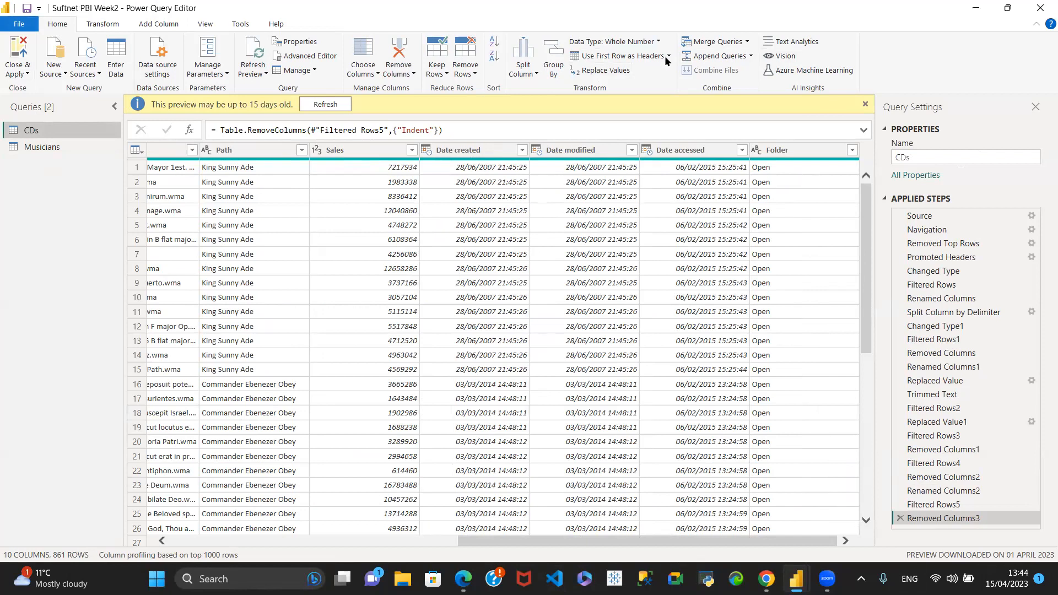
{"action": "left_click", "coordinate": [747, 42]}
{"action": "left_click", "coordinate": [741, 58]}
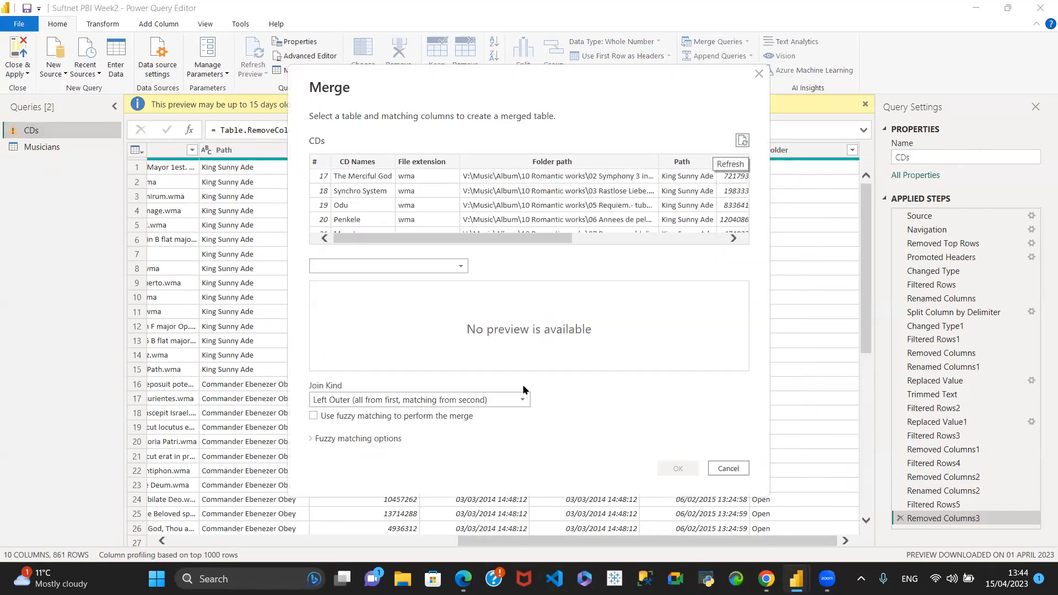
{"action": "left_click", "coordinate": [456, 266]}
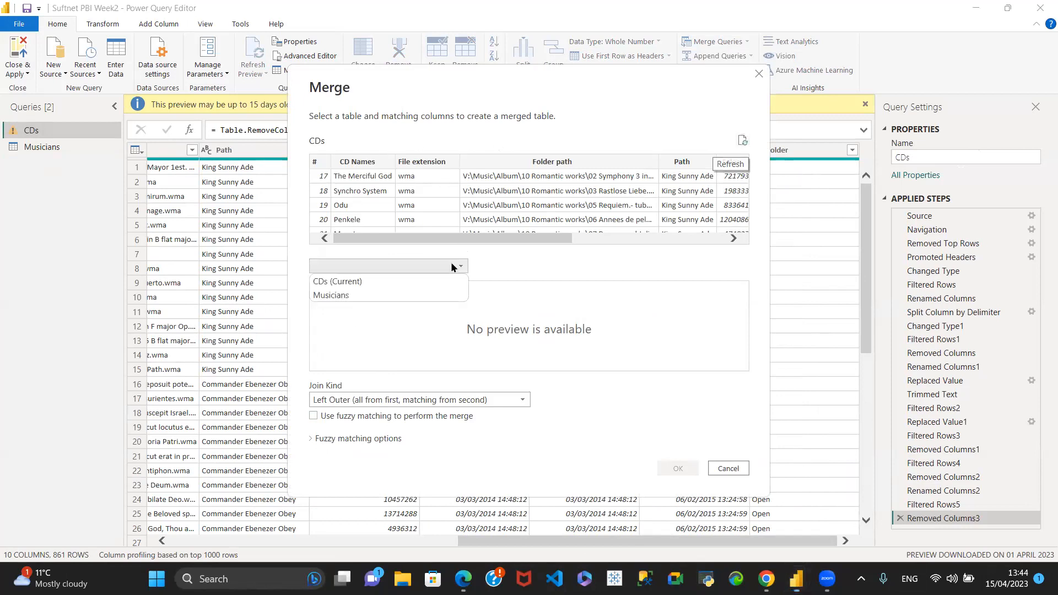
{"action": "left_click", "coordinate": [389, 297]}
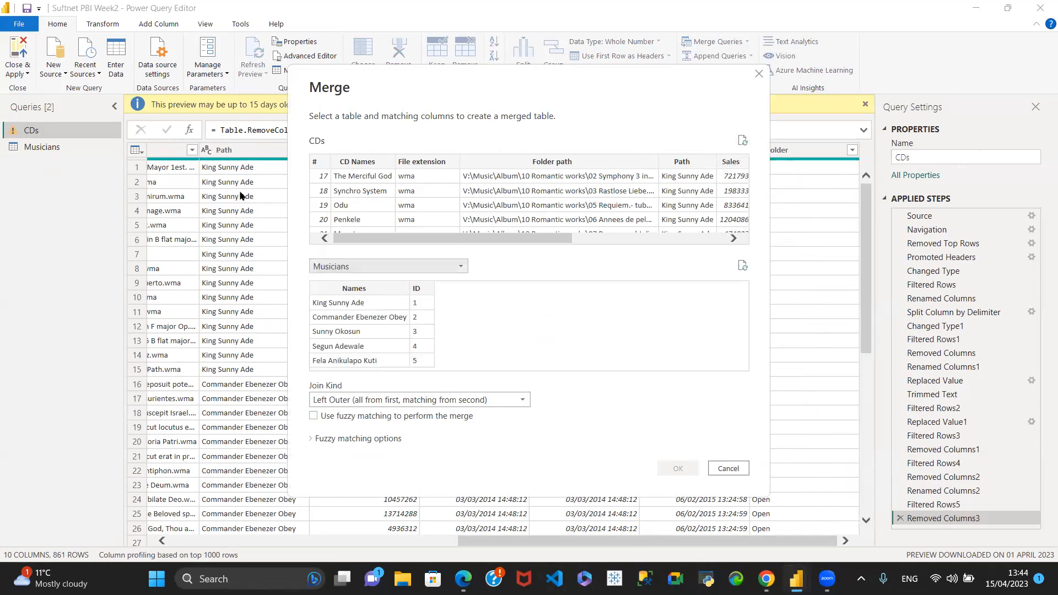
{"action": "scroll", "coordinate": [518, 240], "scroll_direction": "right", "scroll_amount": 5}
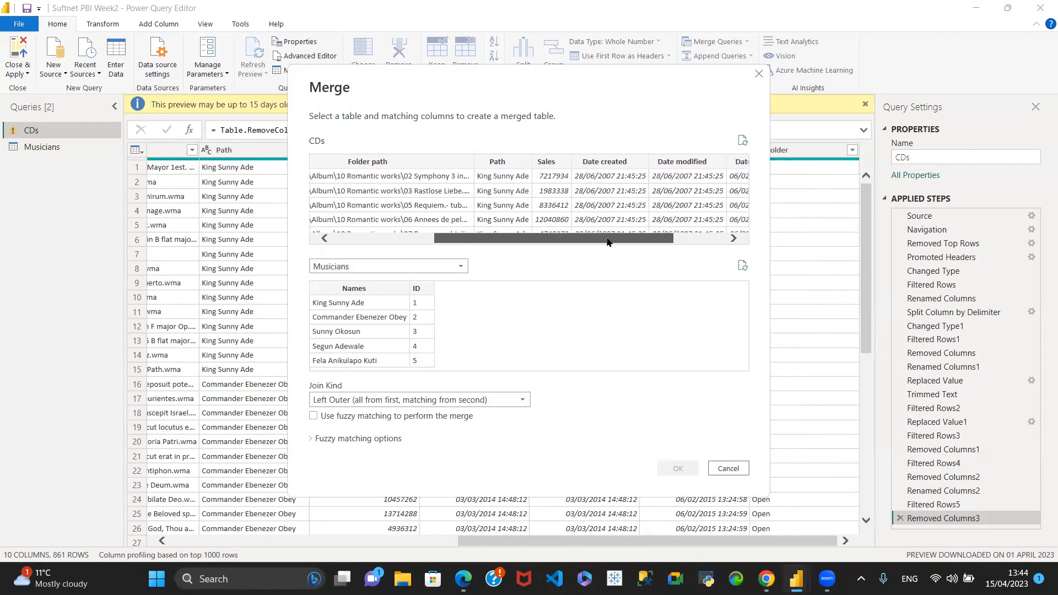
{"action": "left_click", "coordinate": [725, 468]}
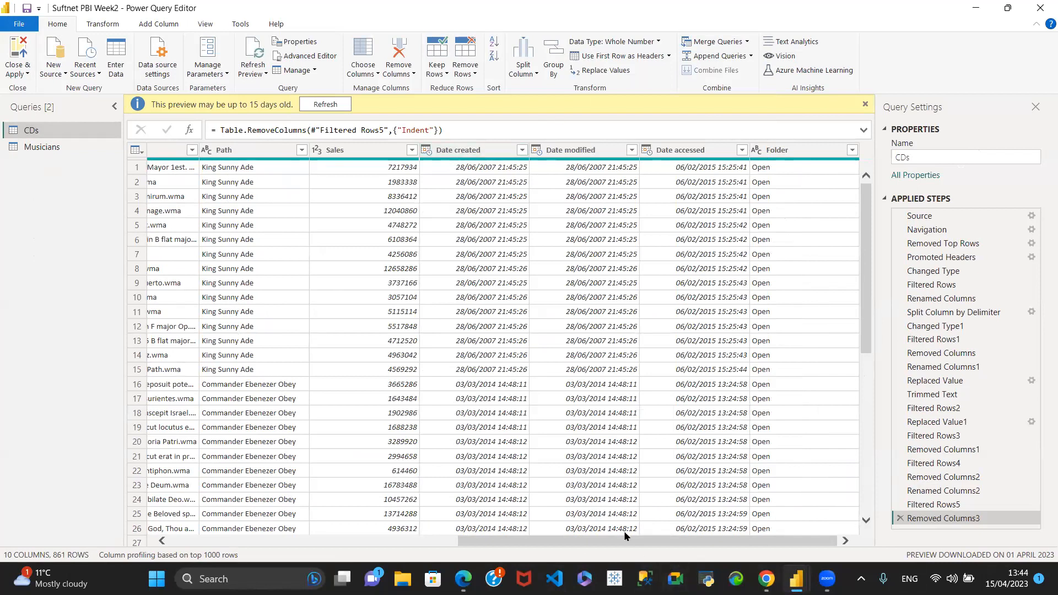
Rename the Path column in the CDs query as Names.
{"action": "left_click", "coordinate": [603, 530]}
{"action": "left_click_drag", "start_coordinate": [527, 546], "coordinate": [358, 545]}
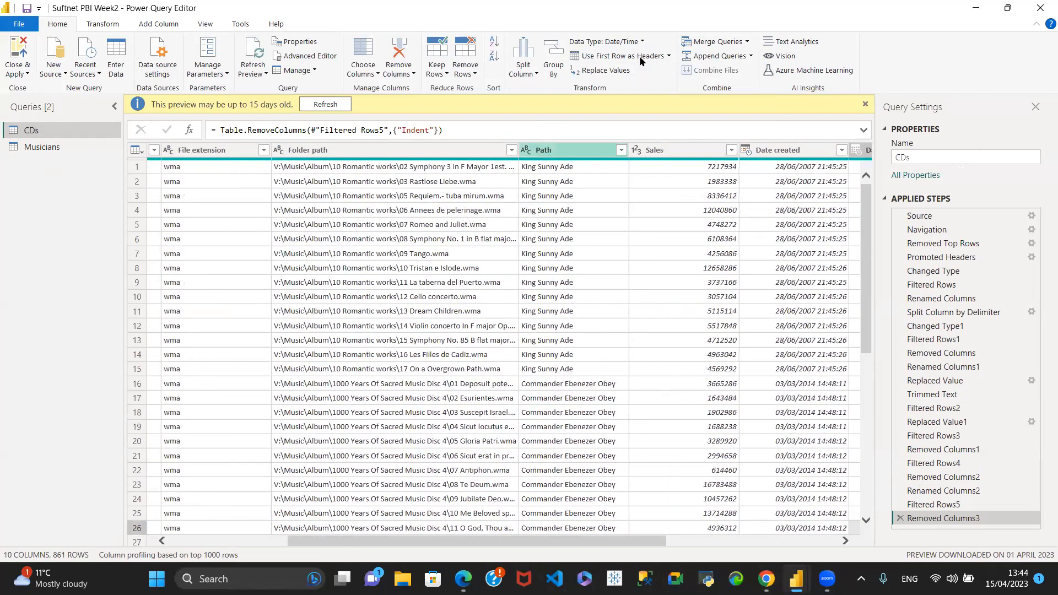
{"action": "double_click", "coordinate": [555, 147]}
{"action": "type", "text": "Names"}
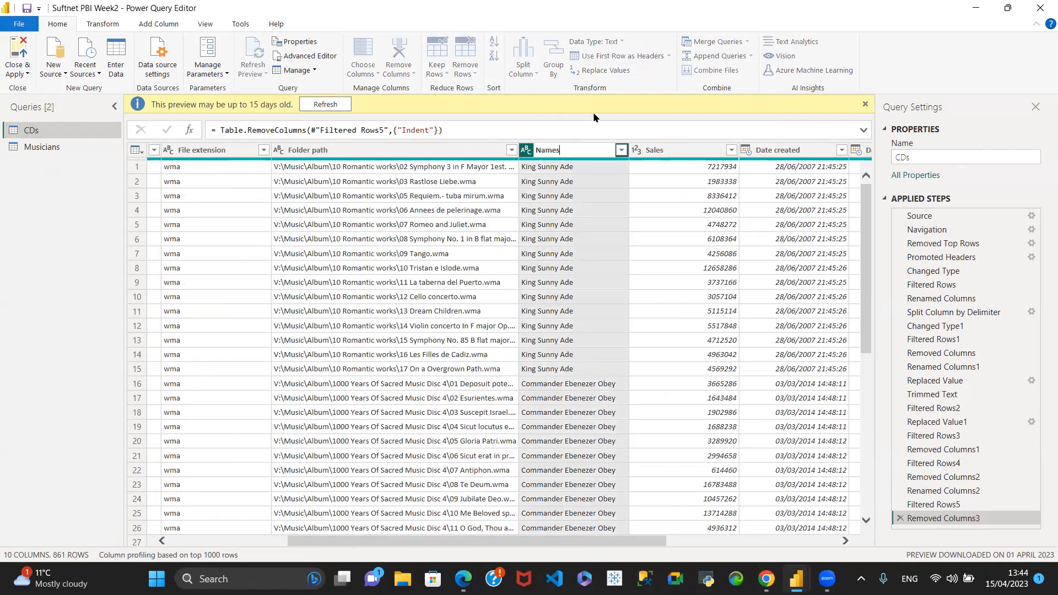
{"action": "key", "text": "Return"}
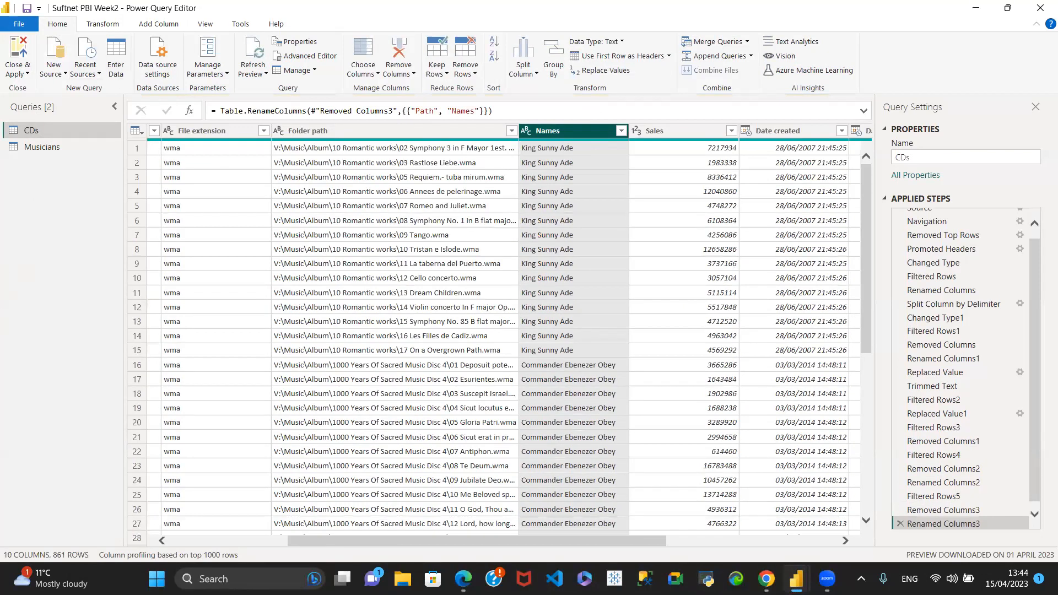
Merge the Musicians query into CDs, matching the Names columns of both tables with a Left Outer join.
{"action": "left_click_drag", "start_coordinate": [454, 543], "coordinate": [628, 543]}
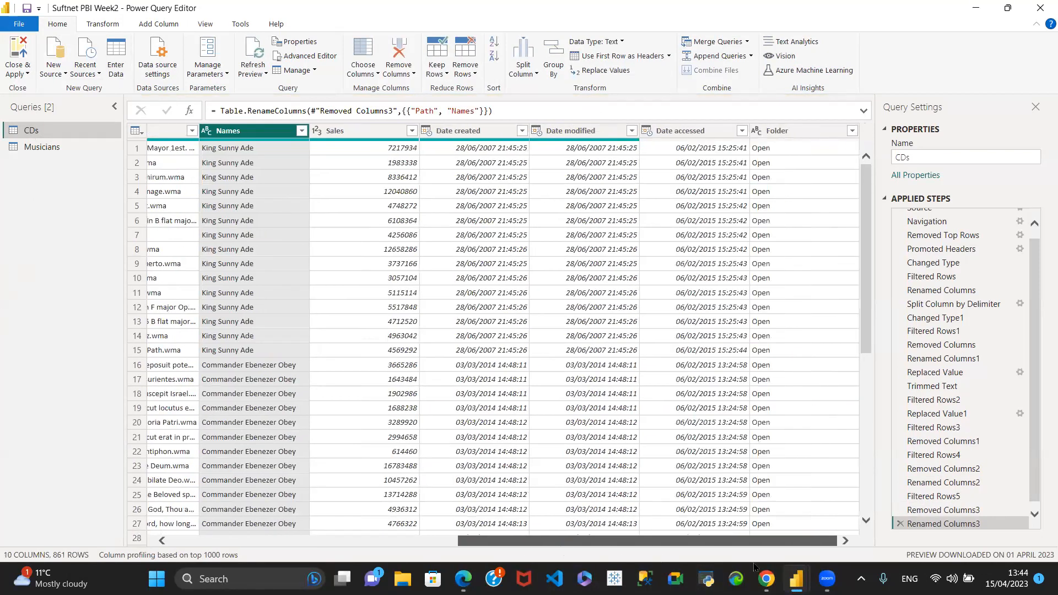
{"action": "left_click_drag", "start_coordinate": [753, 564], "coordinate": [195, 527]}
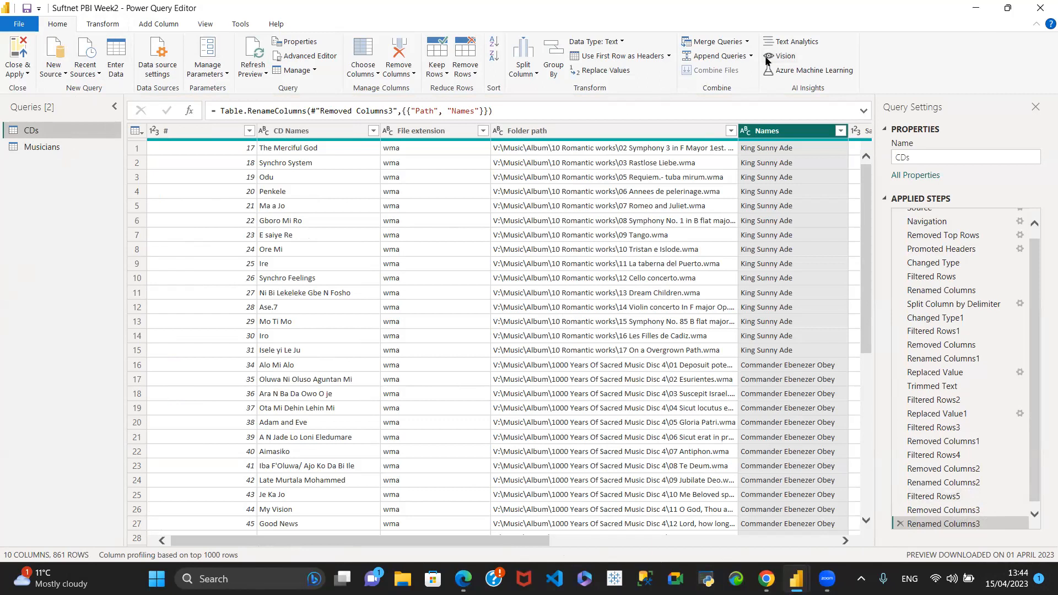
{"action": "left_click", "coordinate": [747, 41]}
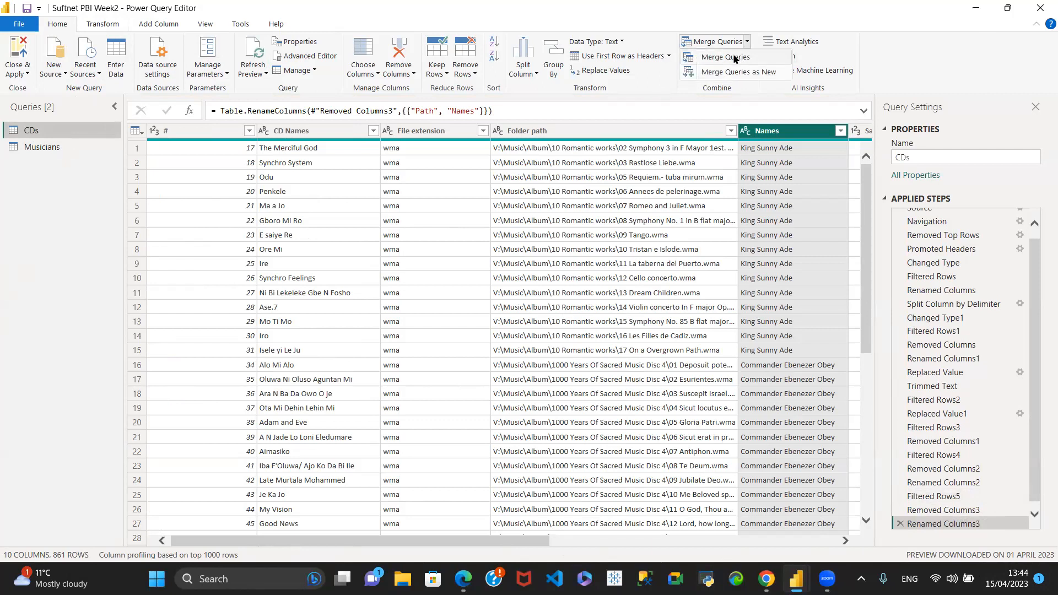
{"action": "left_click", "coordinate": [734, 57]}
{"action": "left_click", "coordinate": [468, 266]}
{"action": "left_click", "coordinate": [378, 298]}
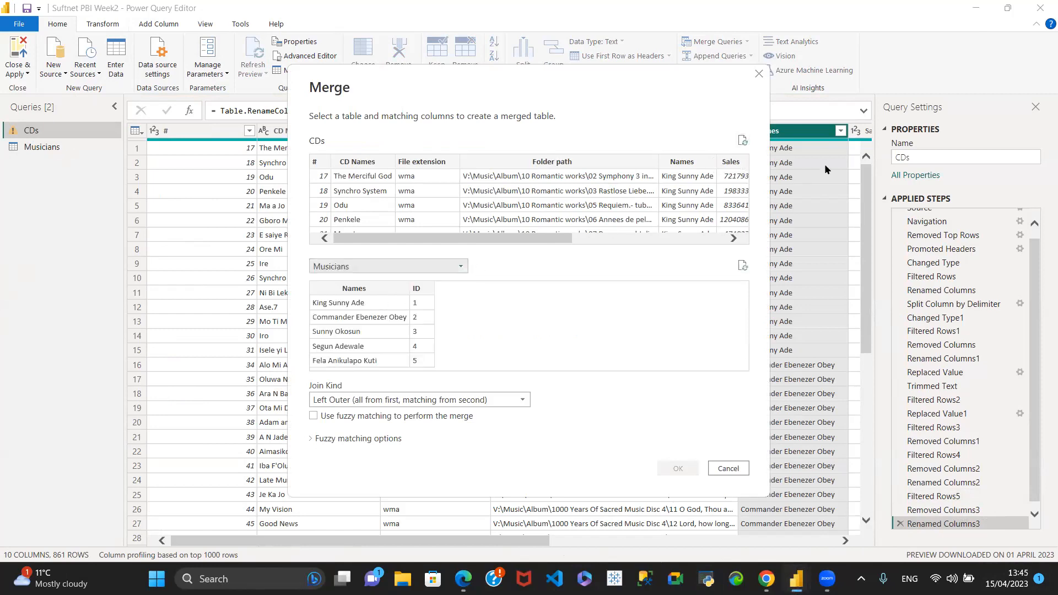
{"action": "left_click", "coordinate": [673, 160]}
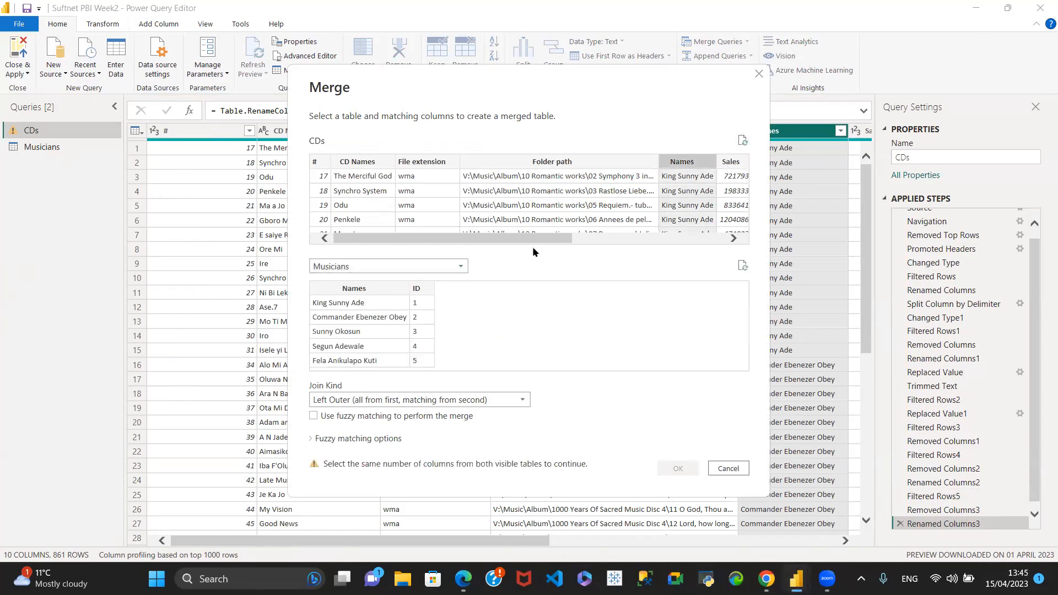
{"action": "left_click", "coordinate": [344, 289]}
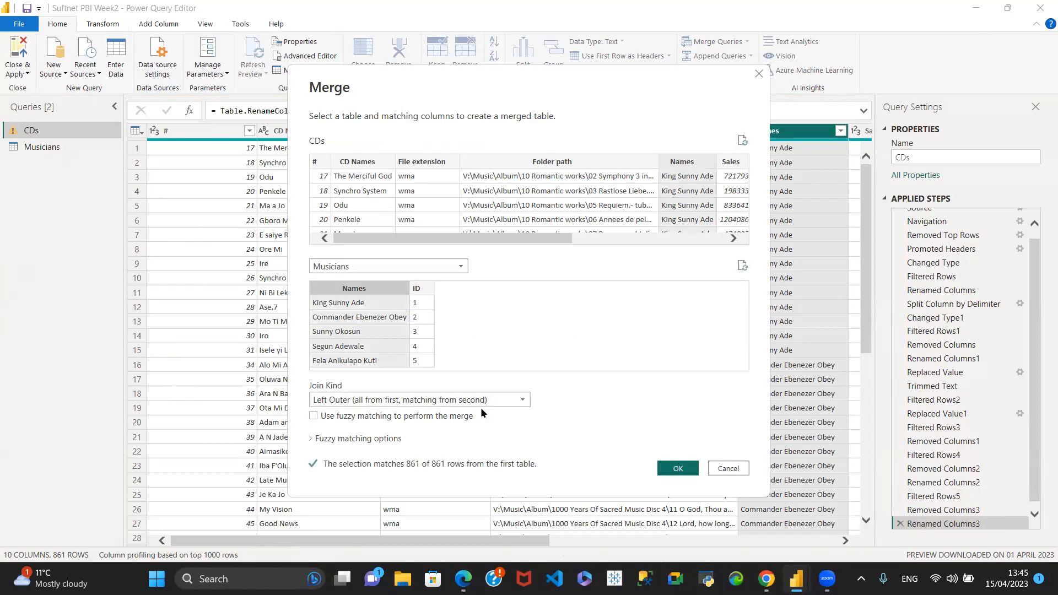
{"action": "left_click", "coordinate": [677, 469]}
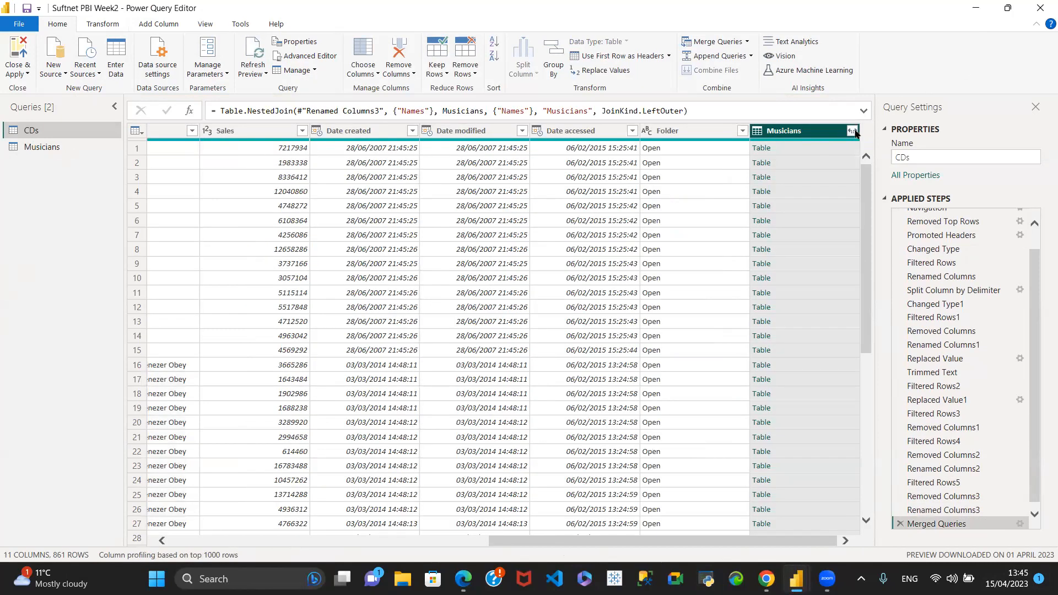
Expand the merged Musicians column to only its ID field, without the original column name as prefix.
{"action": "left_click", "coordinate": [854, 132]}
{"action": "left_click", "coordinate": [651, 186]}
{"action": "left_click", "coordinate": [651, 214]}
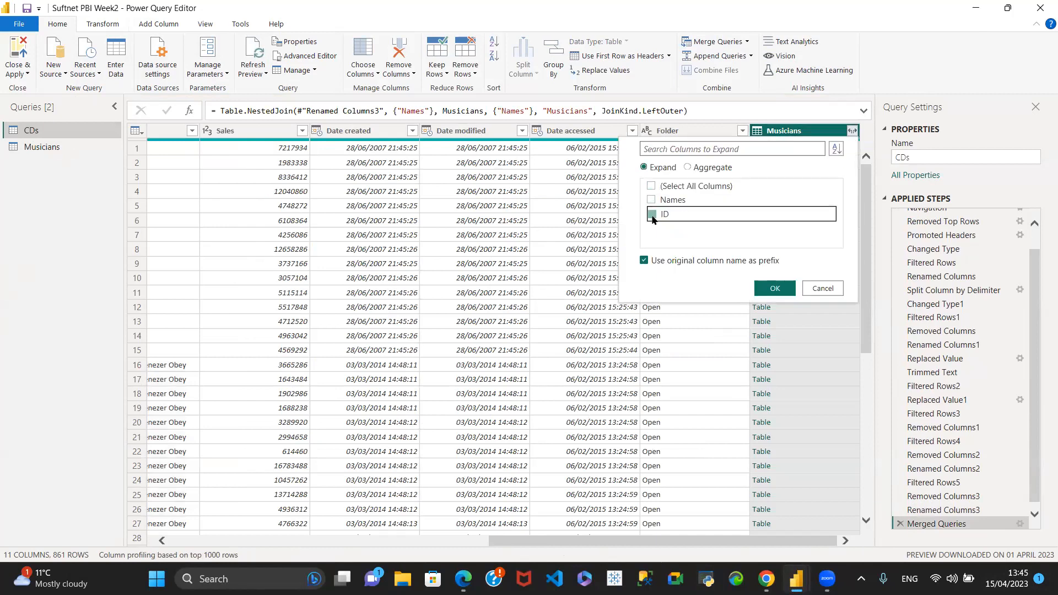
{"action": "left_click", "coordinate": [645, 261]}
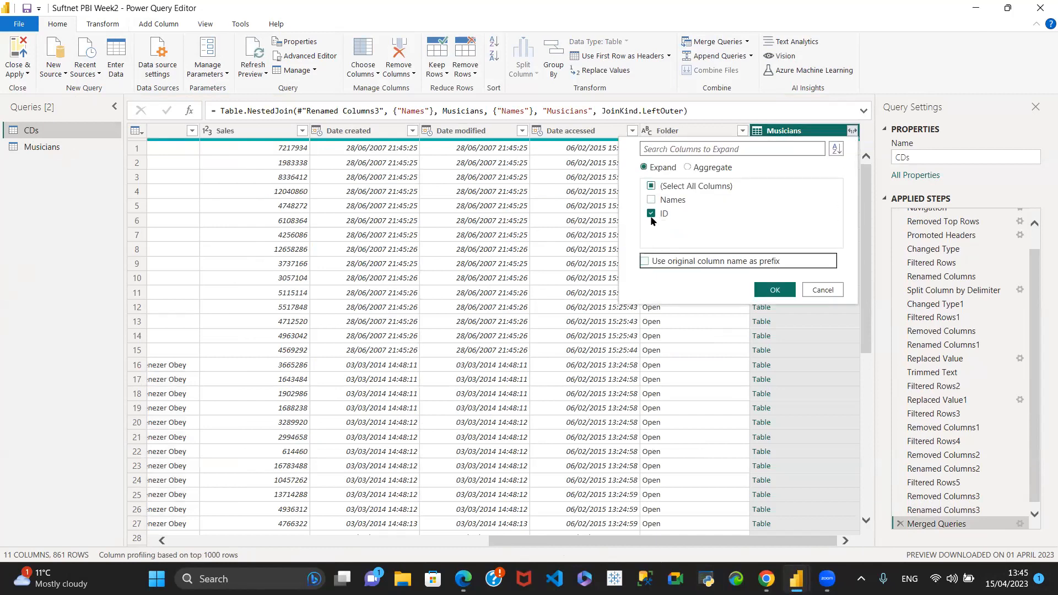
{"action": "left_click", "coordinate": [773, 294]}
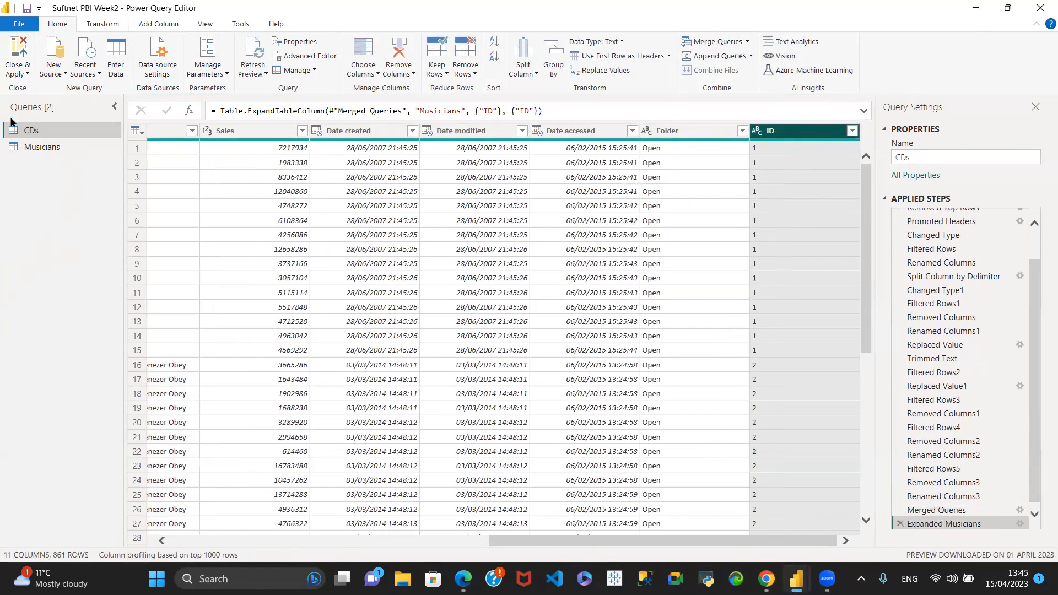
Remove the Date modified, Date accessed, Folder and ID columns from the CDs query.
{"action": "left_click", "coordinate": [34, 147]}
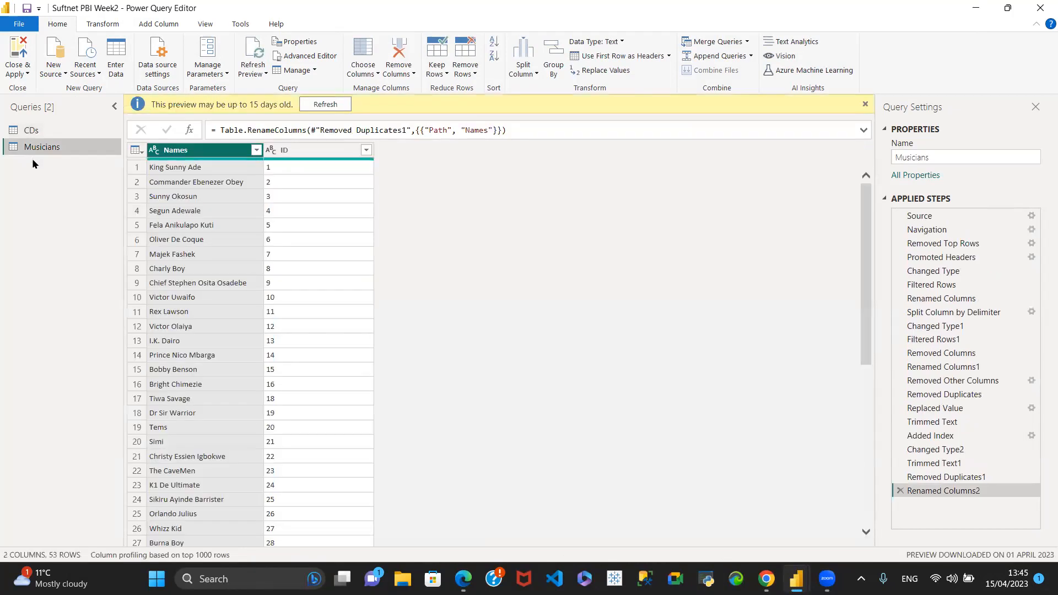
{"action": "left_click", "coordinate": [32, 127]}
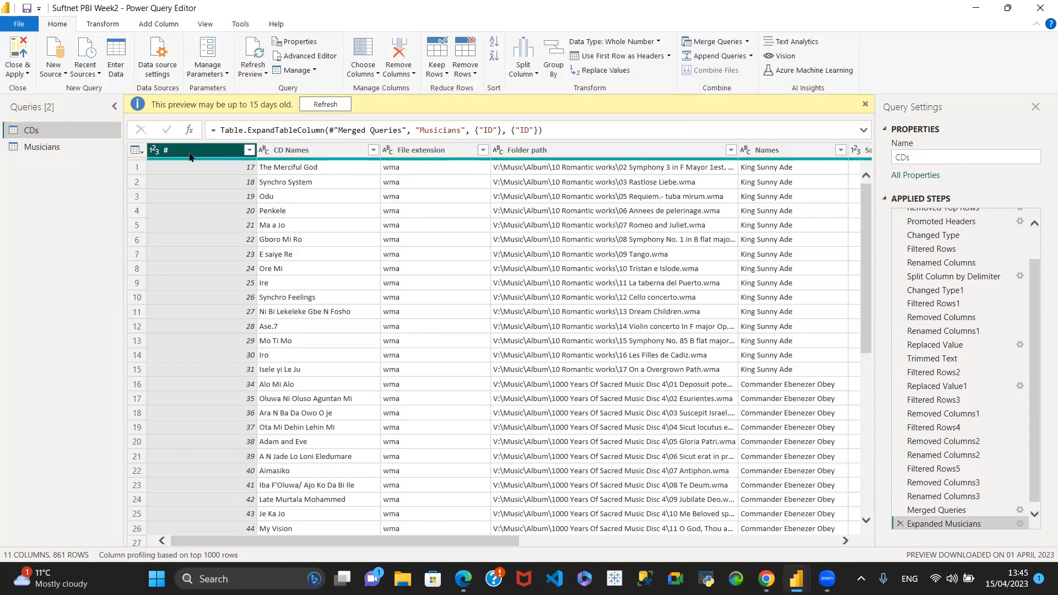
{"action": "left_click", "coordinate": [190, 153]}
{"action": "left_click", "coordinate": [191, 150]}
{"action": "left_click_drag", "start_coordinate": [298, 558], "coordinate": [615, 558]}
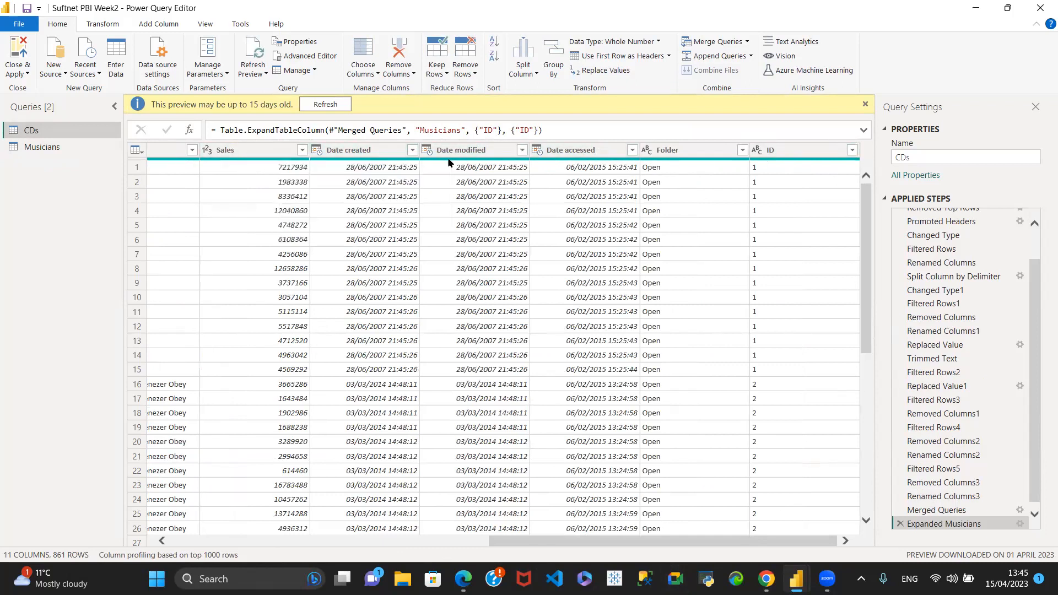
{"action": "left_click", "coordinate": [485, 149]}
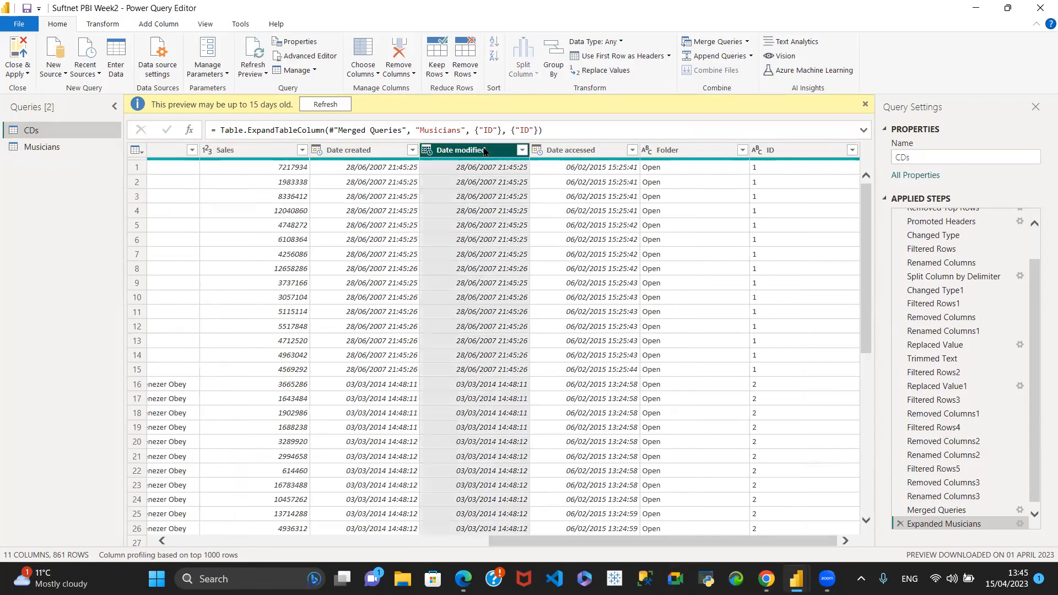
{"action": "left_click", "coordinate": [788, 155], "text": "shift"}
{"action": "right_click", "coordinate": [684, 157]}
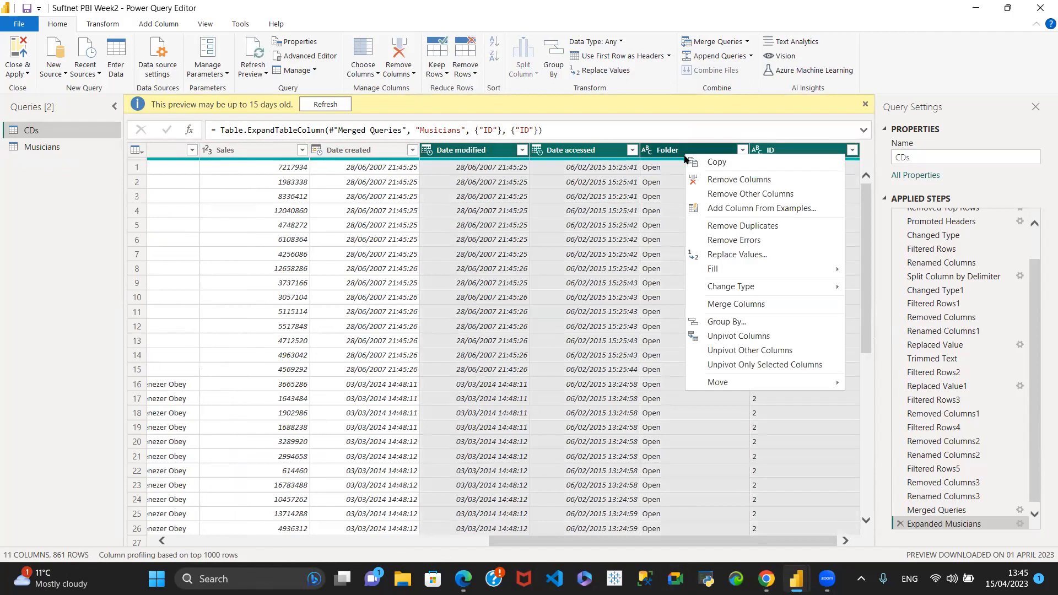
{"action": "left_click", "coordinate": [719, 180]}
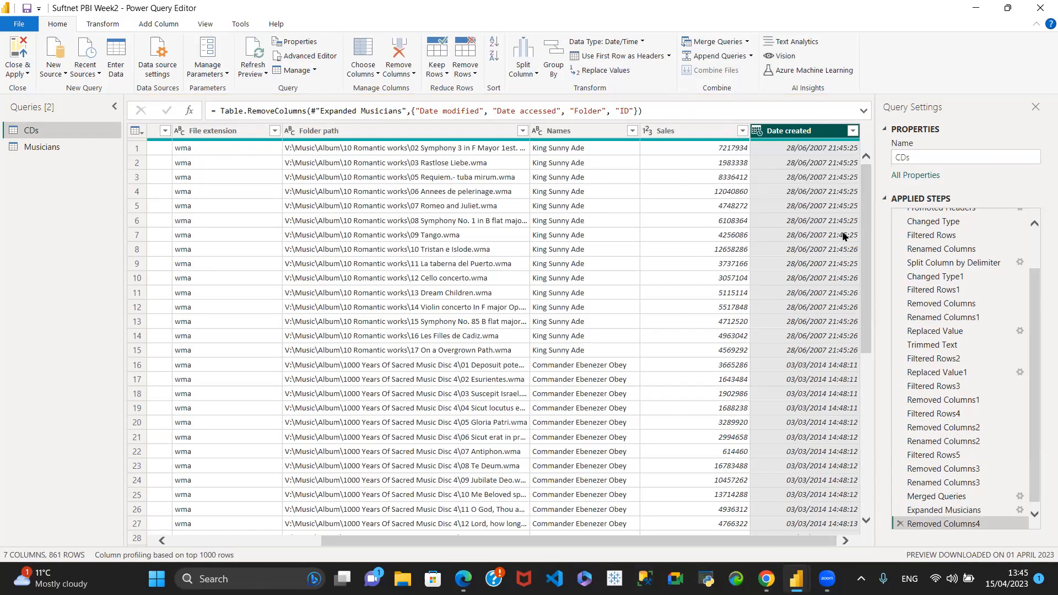
Set the data type of Date created to Date and of Sales to Fixed decimal number in the CDs query.
{"action": "left_click", "coordinate": [756, 132]}
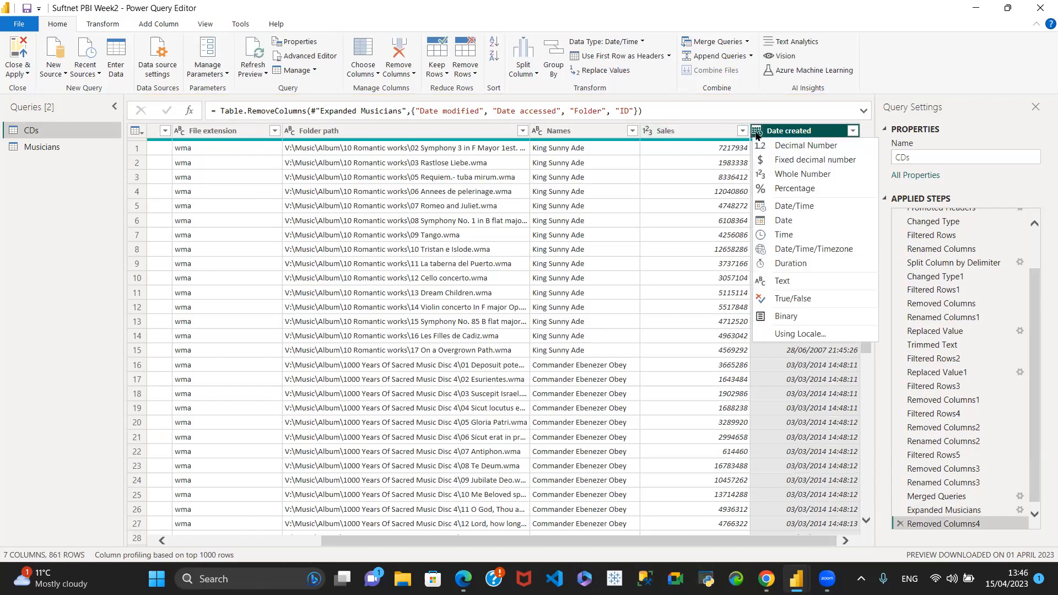
{"action": "left_click", "coordinate": [781, 221]}
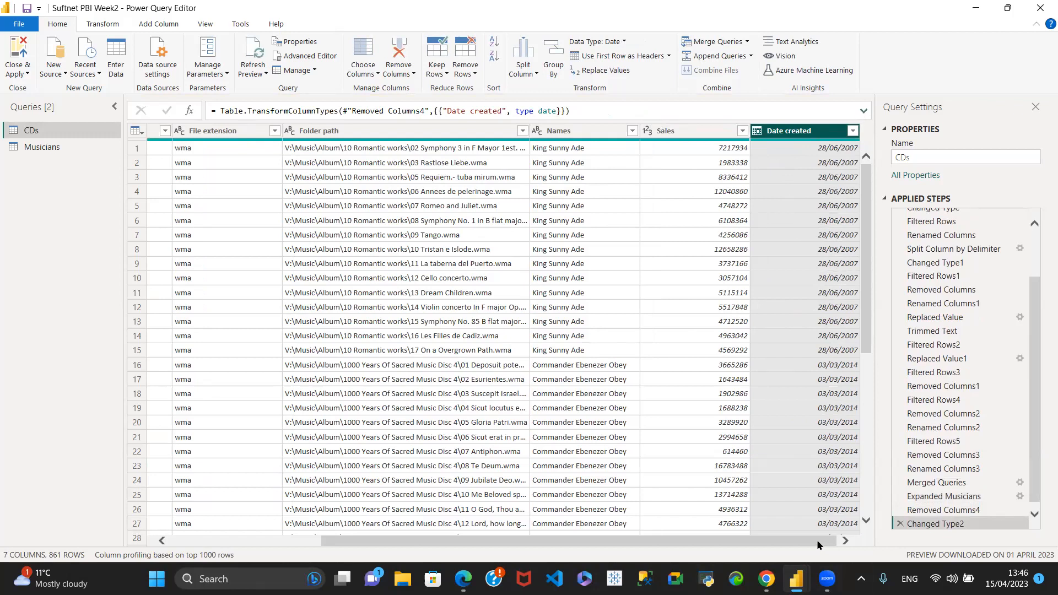
{"action": "left_click_drag", "start_coordinate": [819, 551], "coordinate": [479, 567]}
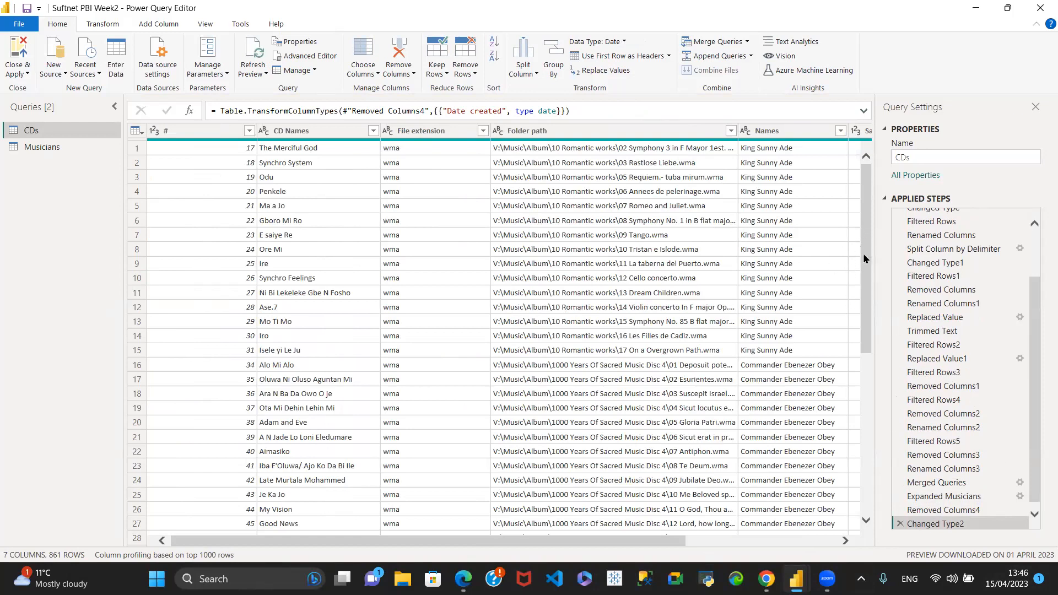
{"action": "left_click_drag", "start_coordinate": [637, 538], "coordinate": [827, 547]}
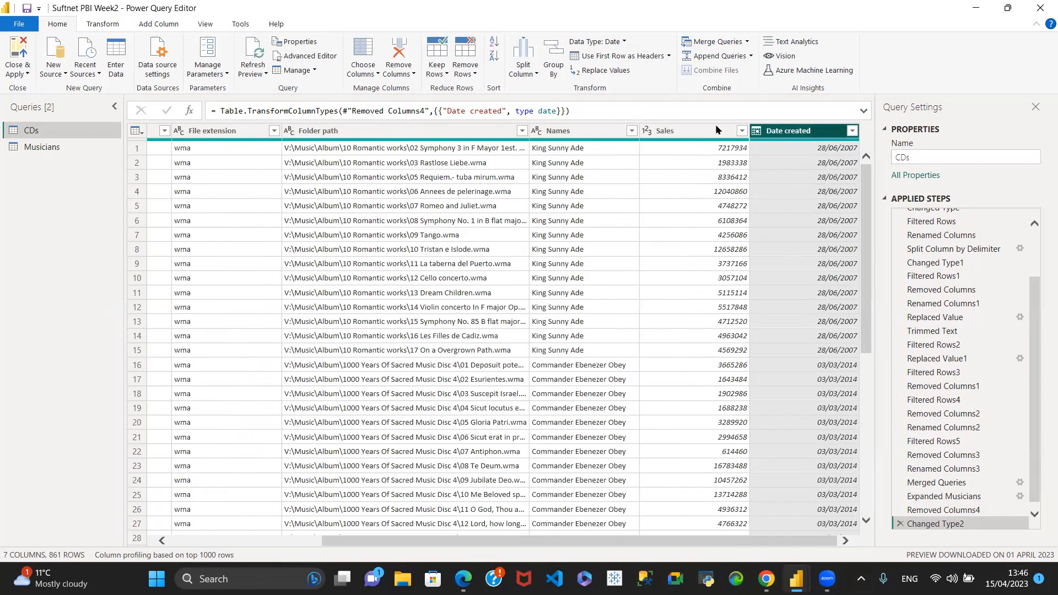
{"action": "left_click", "coordinate": [647, 131]}
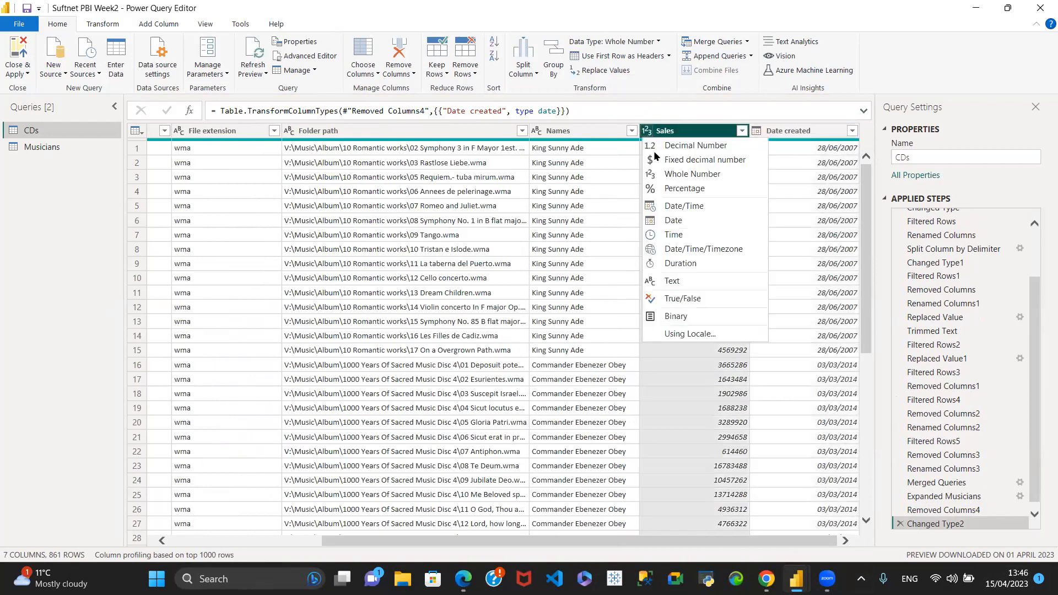
{"action": "left_click", "coordinate": [675, 160]}
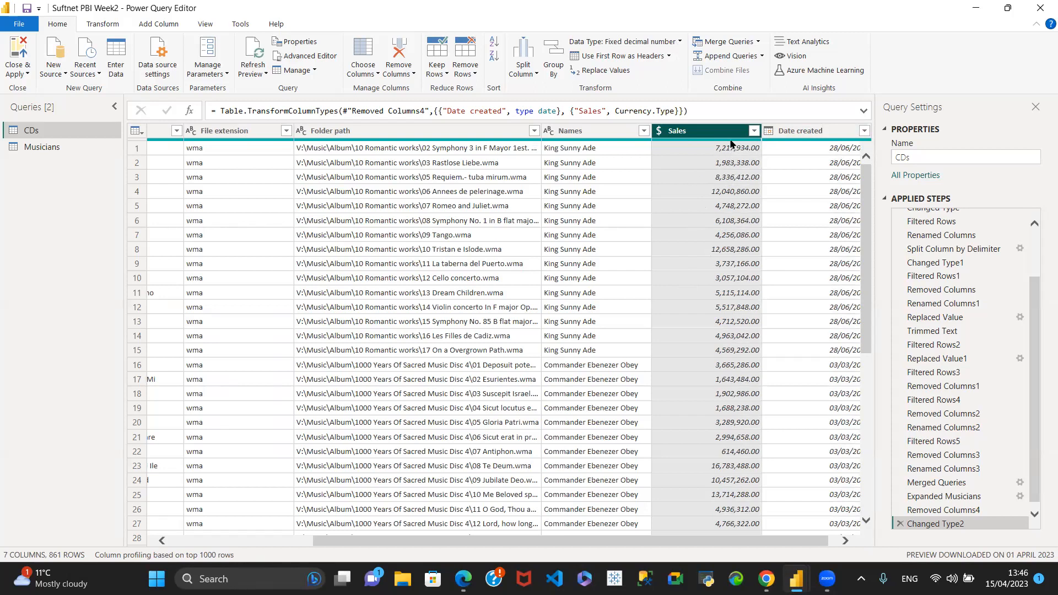
Apply the pending query changes and close the query editor.
{"action": "mouse_move", "coordinate": [727, 151]}
{"action": "left_click", "coordinate": [24, 74]}
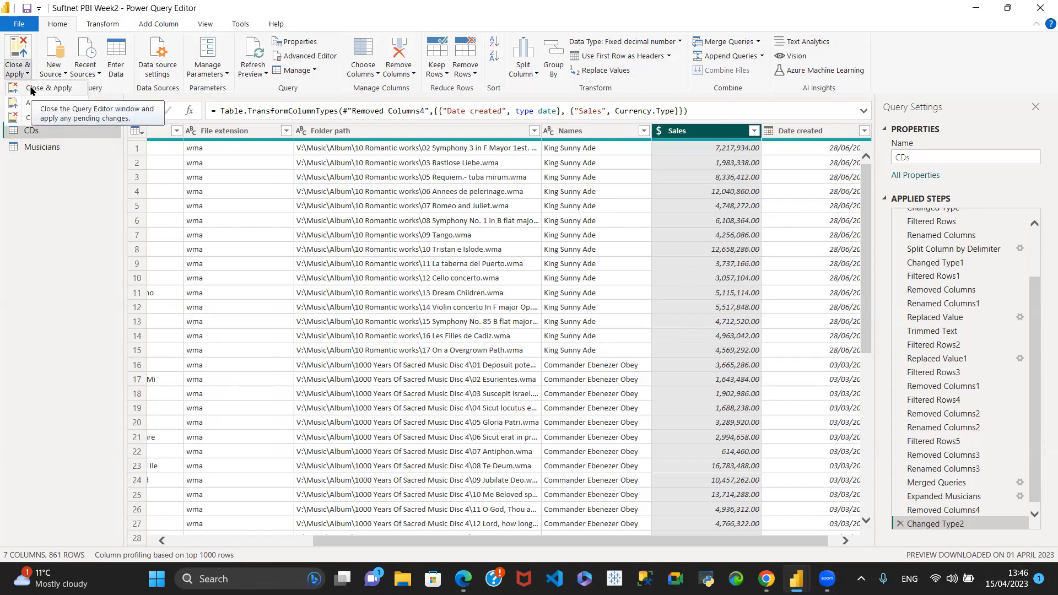
{"action": "left_click", "coordinate": [31, 89]}
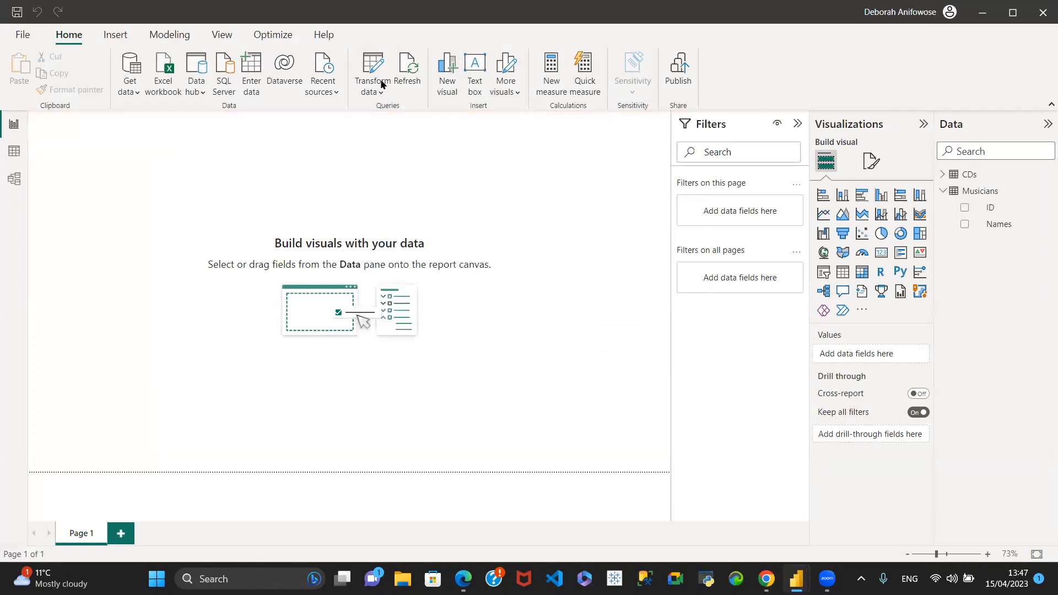
Inspect the Musicians table's data and the relationship and fields of CDs and Musicians in the model diagram.
{"action": "left_click", "coordinate": [14, 150]}
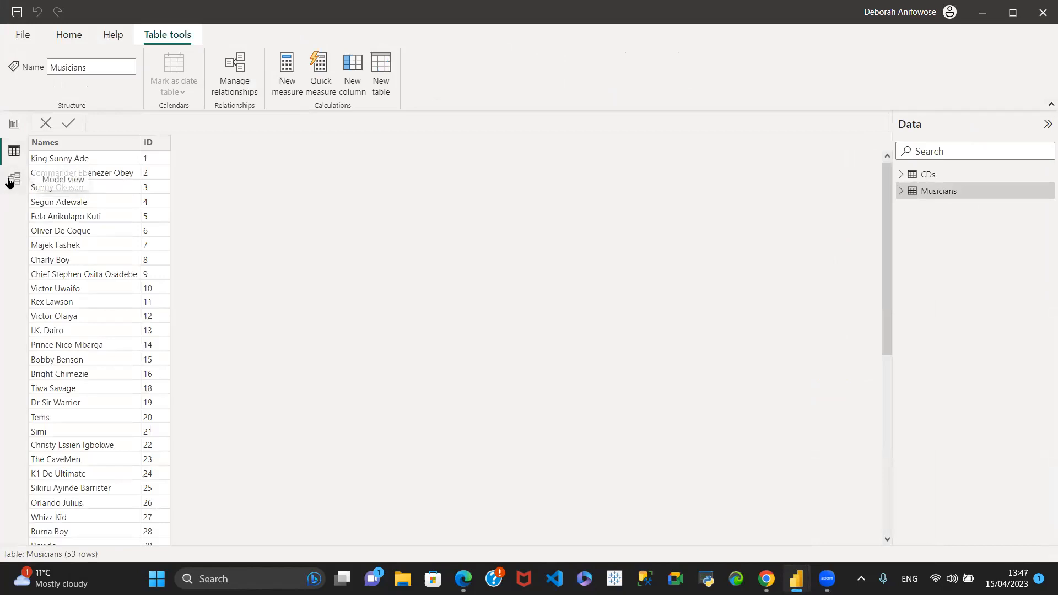
{"action": "left_click", "coordinate": [13, 178]}
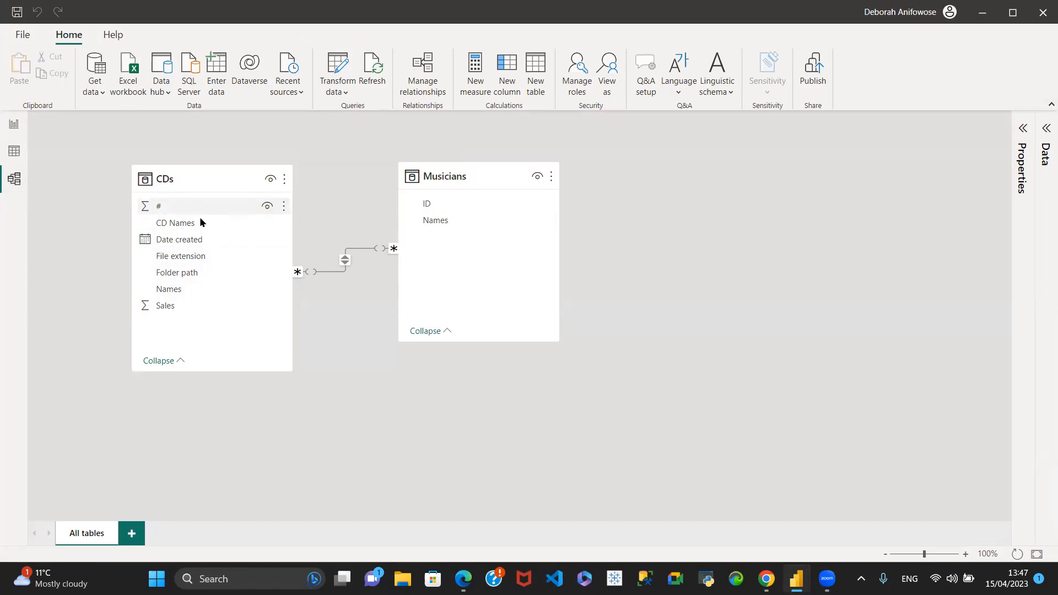
{"action": "left_click", "coordinate": [197, 366]}
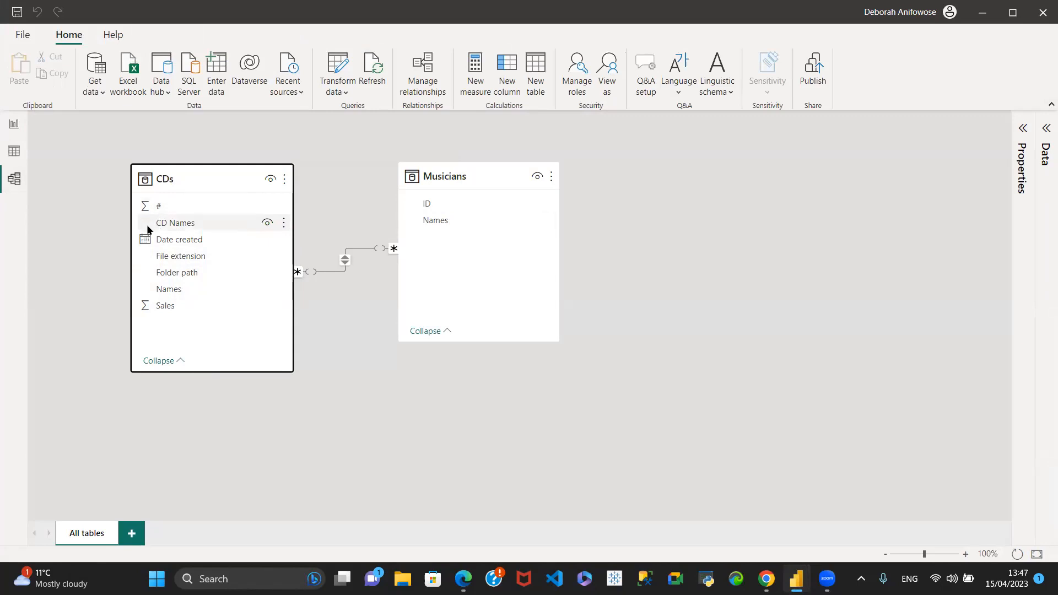
{"action": "mouse_move", "coordinate": [196, 373]}
{"action": "left_mouse_down"}
{"action": "mouse_move", "coordinate": [198, 435]}
{"action": "mouse_move", "coordinate": [202, 372]}
{"action": "left_mouse_up"}
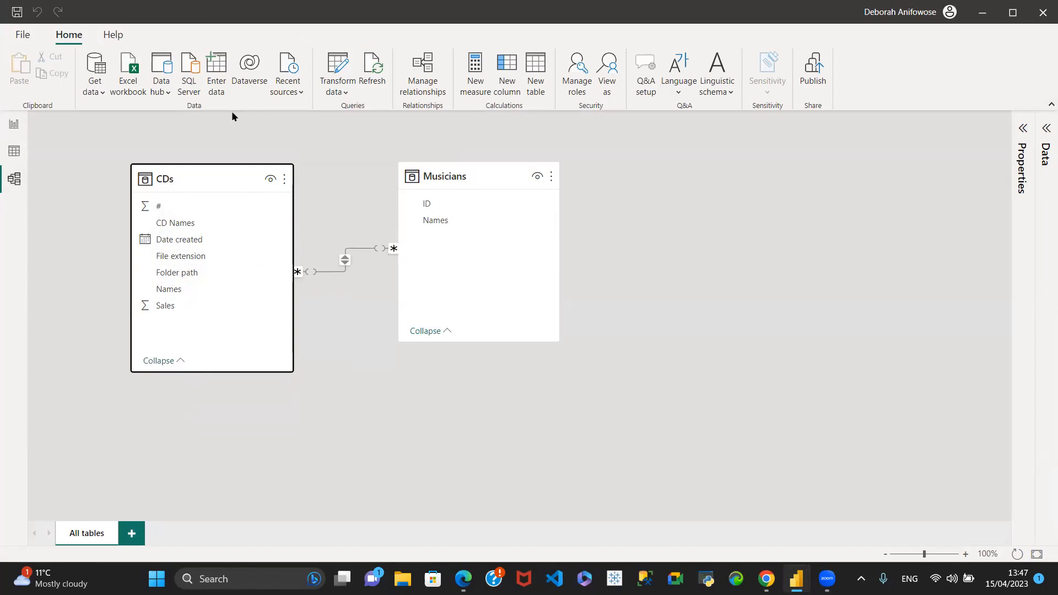
Reopen the query editor and delete the Changed Type2, Removed Columns4 and Expanded Musicians steps from the CDs query.
{"action": "left_click", "coordinate": [342, 93]}
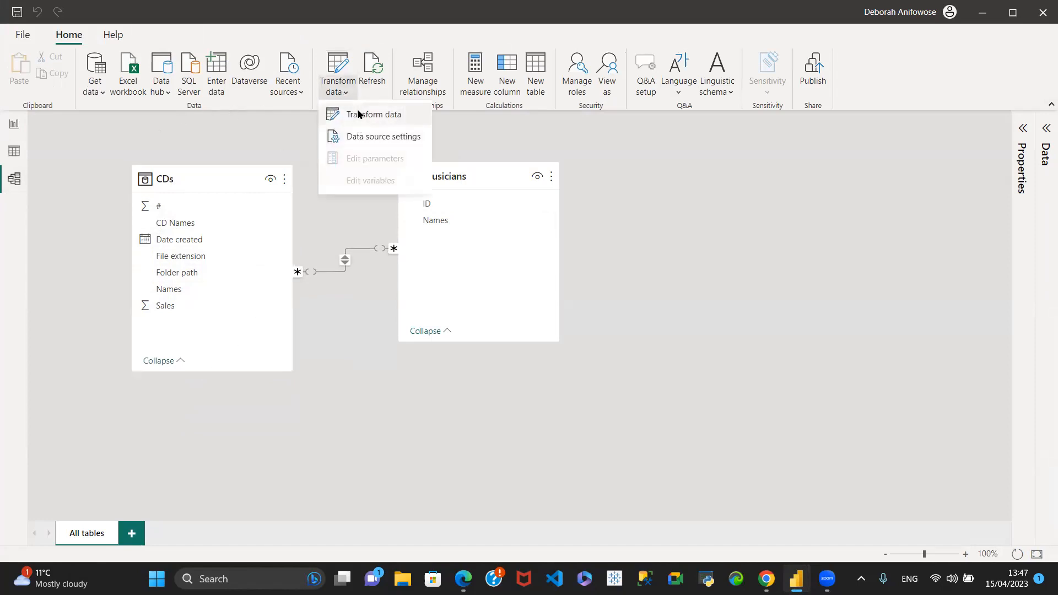
{"action": "left_click", "coordinate": [364, 111]}
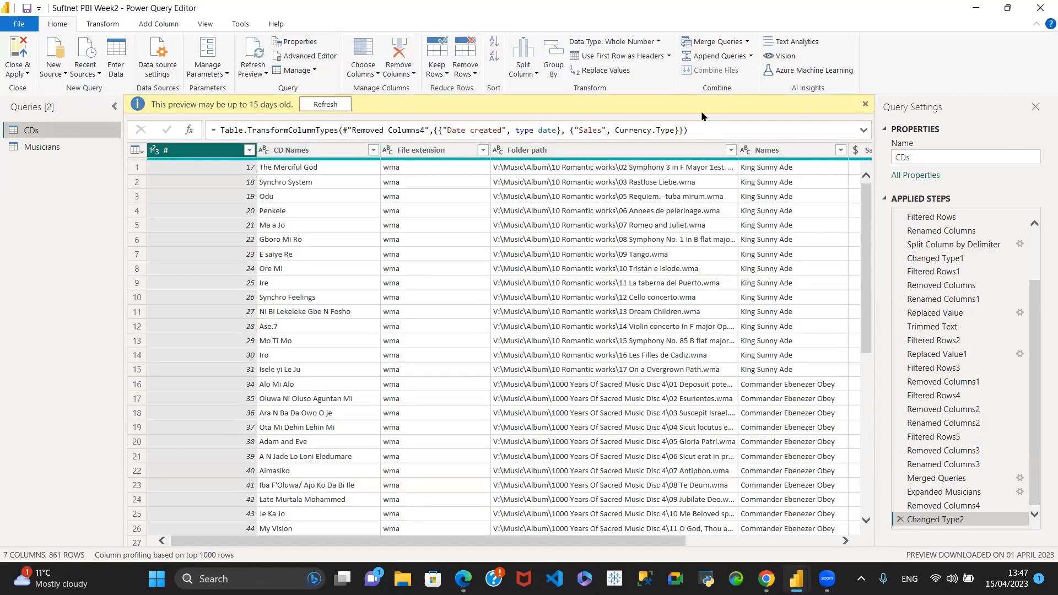
{"action": "left_click", "coordinate": [48, 152]}
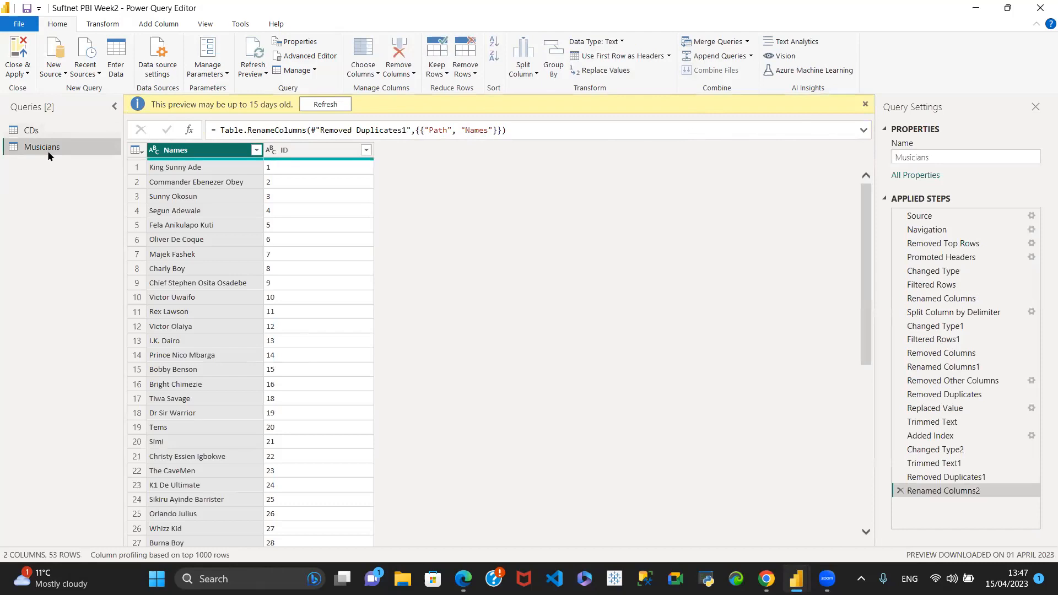
{"action": "left_click", "coordinate": [47, 130]}
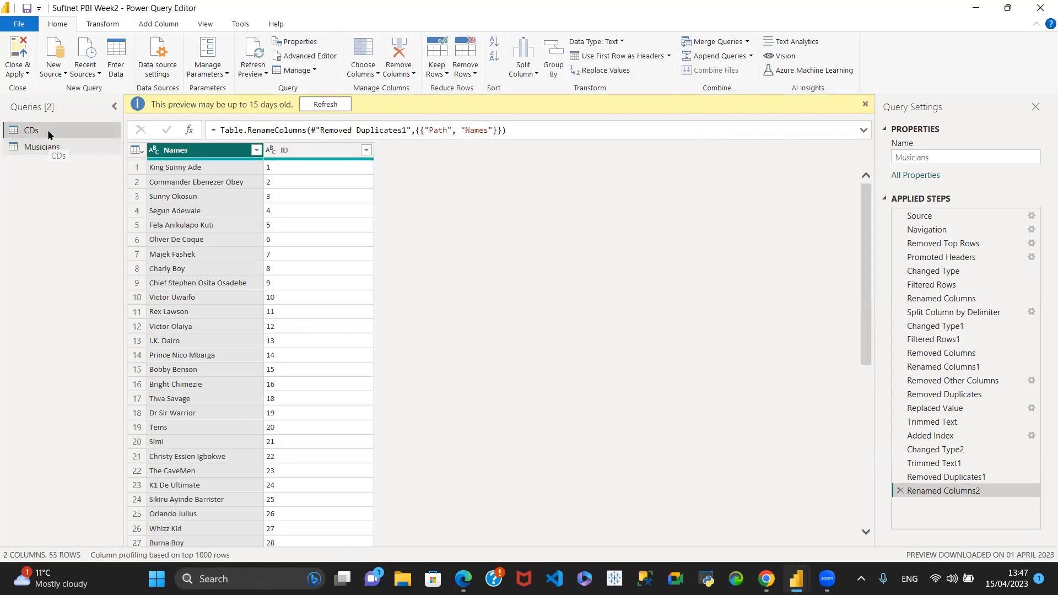
{"action": "left_click_drag", "start_coordinate": [322, 538], "coordinate": [474, 540]}
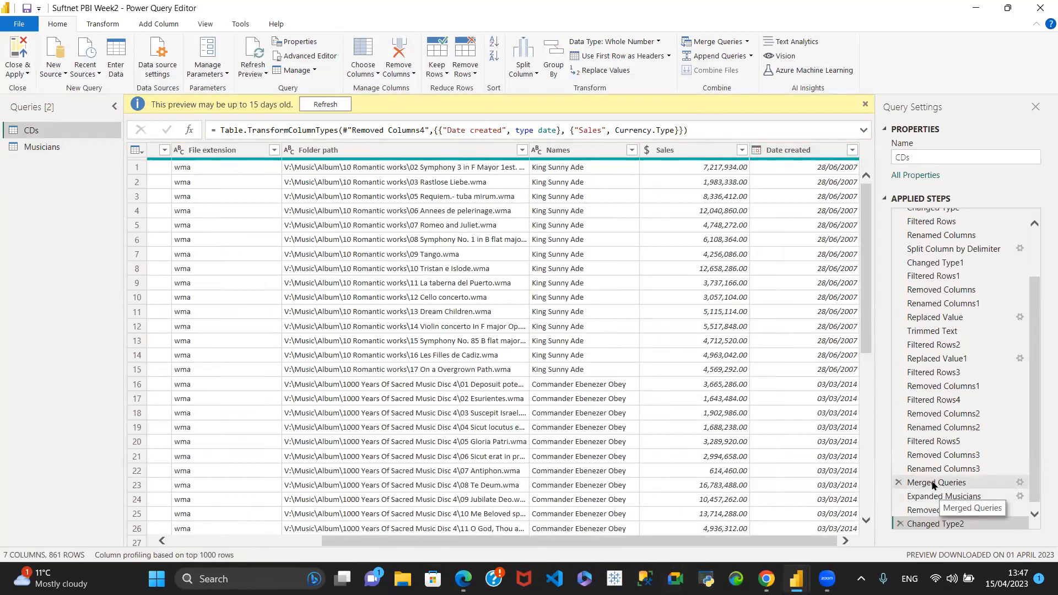
{"action": "left_click", "coordinate": [899, 524]}
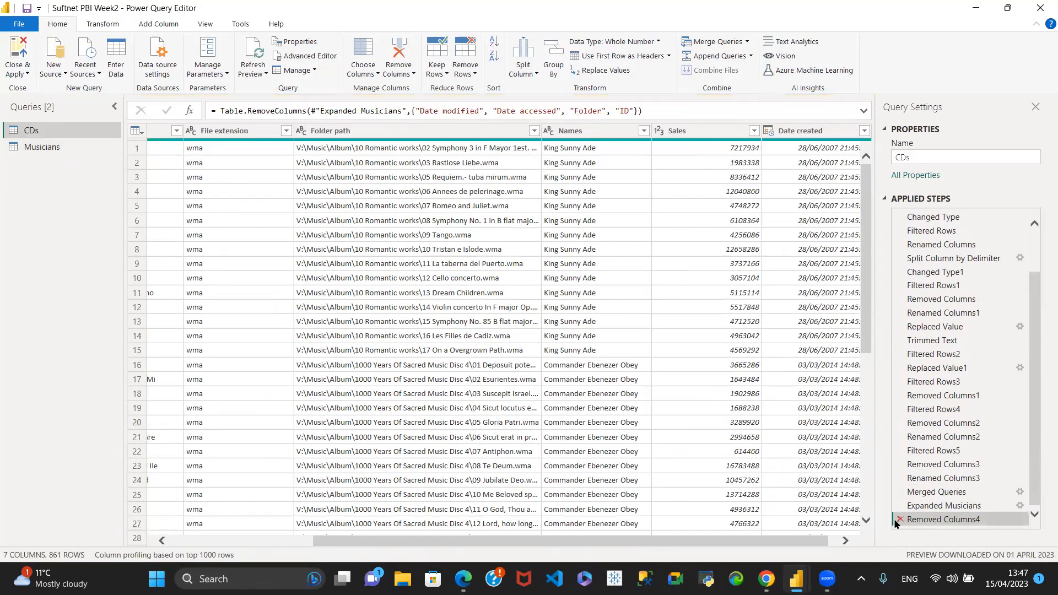
{"action": "left_click", "coordinate": [899, 520]}
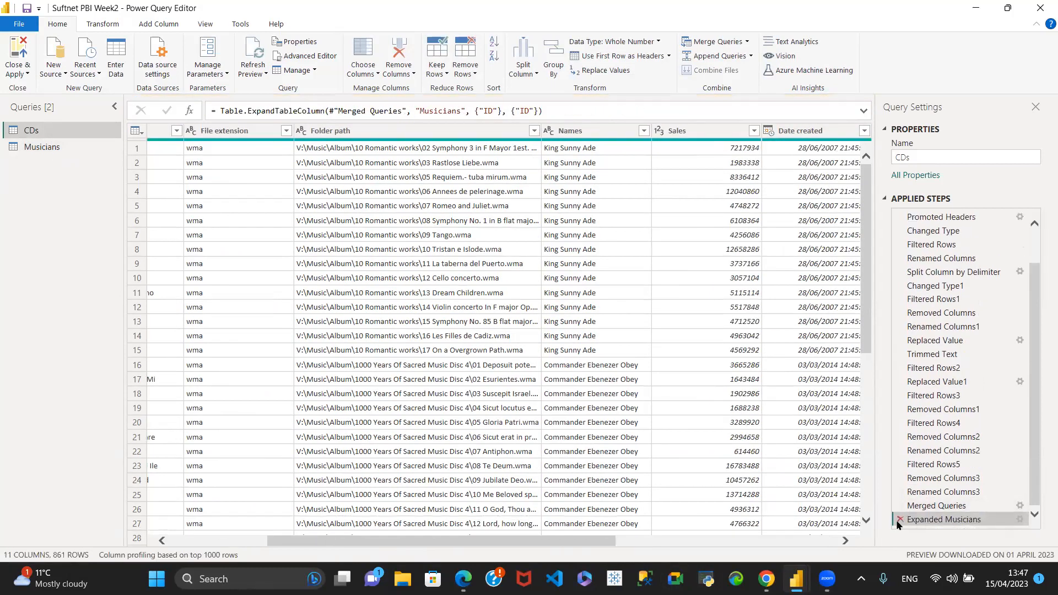
{"action": "left_click", "coordinate": [898, 521]}
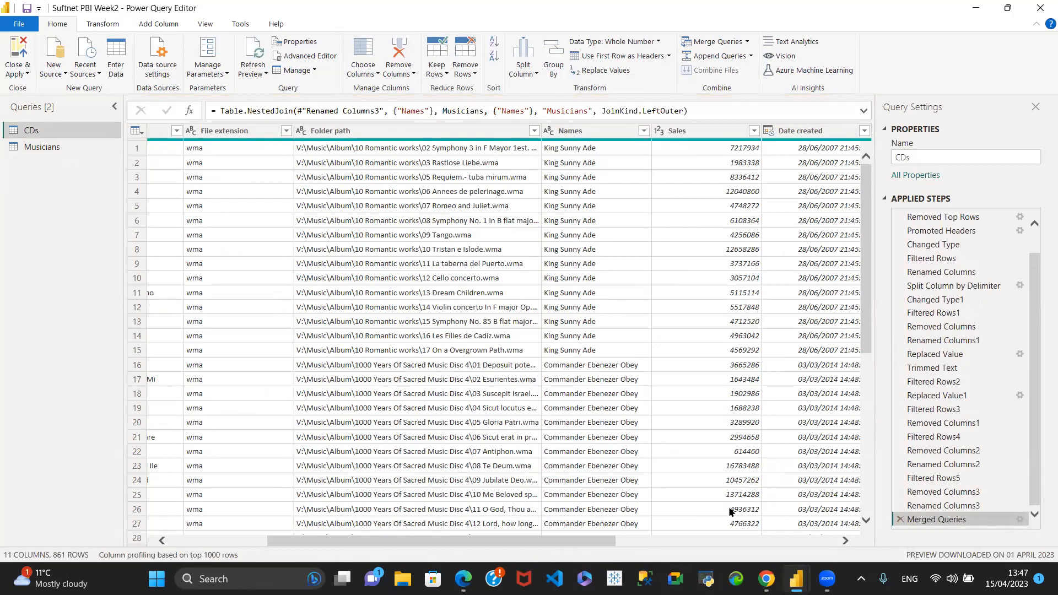
Expand the merged Musicians column in CDs again to only its ID field, without the original column name as prefix.
{"action": "left_click_drag", "start_coordinate": [569, 541], "coordinate": [845, 532]}
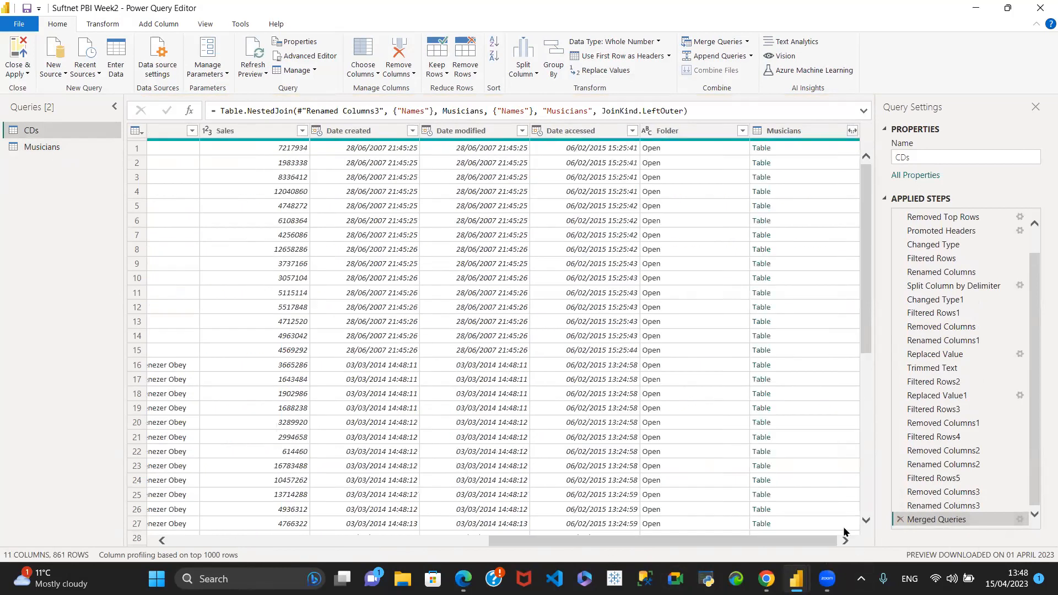
{"action": "left_click", "coordinate": [852, 130]}
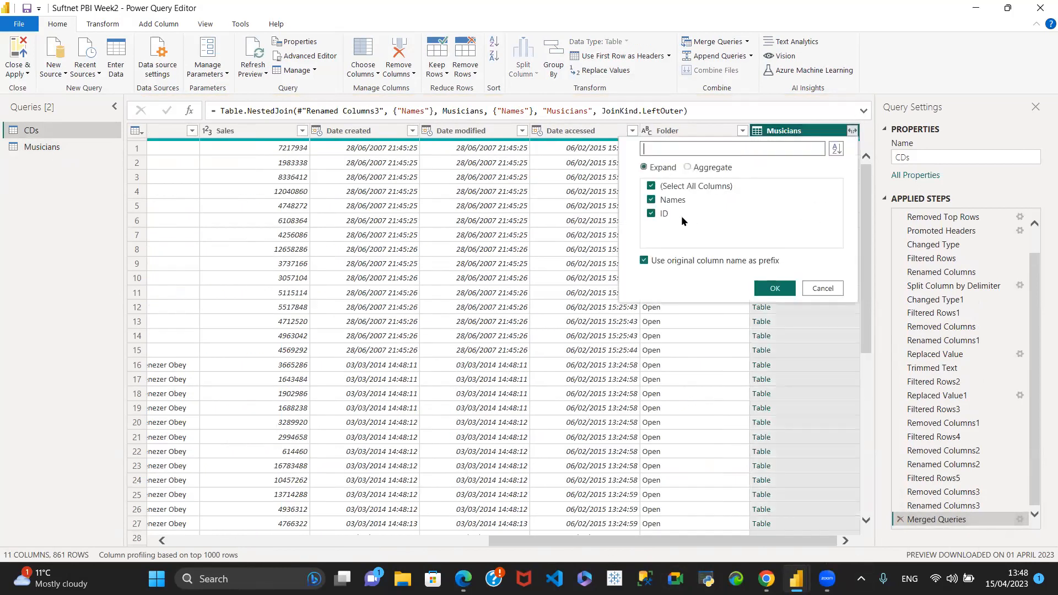
{"action": "left_click", "coordinate": [651, 186]}
{"action": "left_click", "coordinate": [651, 215]}
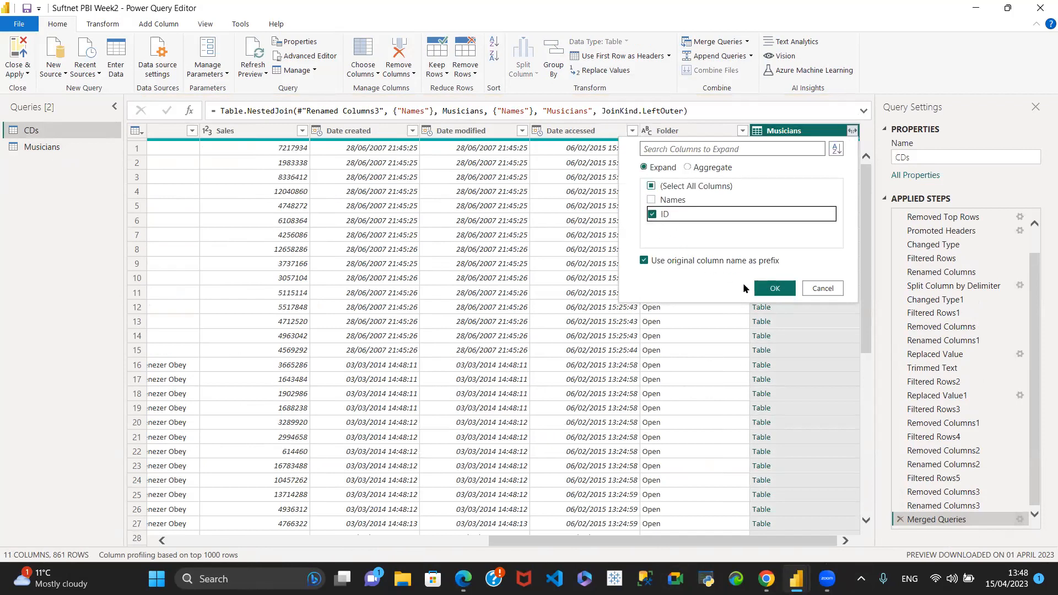
{"action": "left_click", "coordinate": [644, 261]}
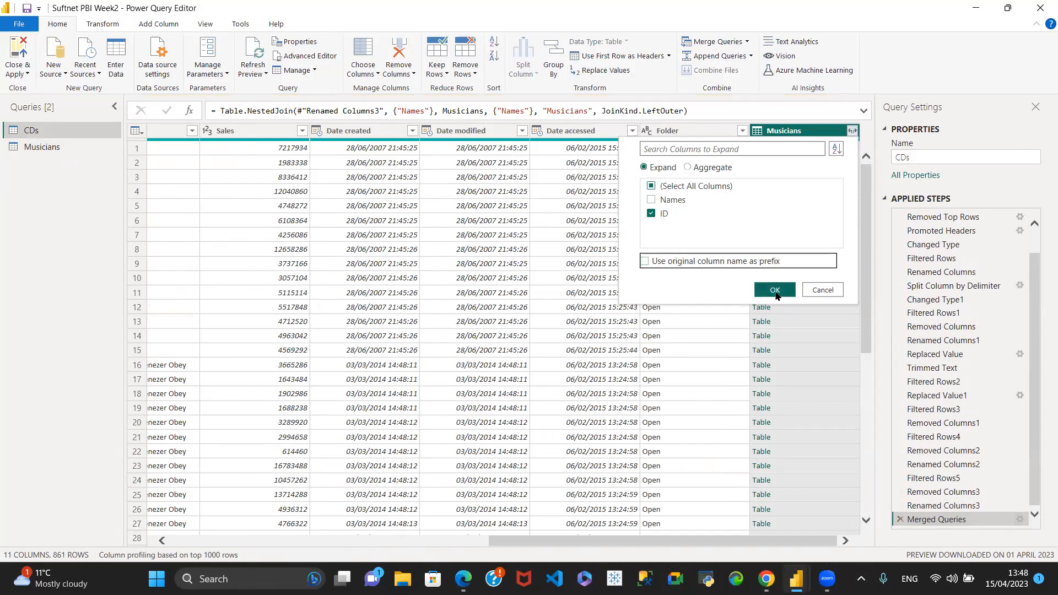
{"action": "left_click", "coordinate": [775, 292]}
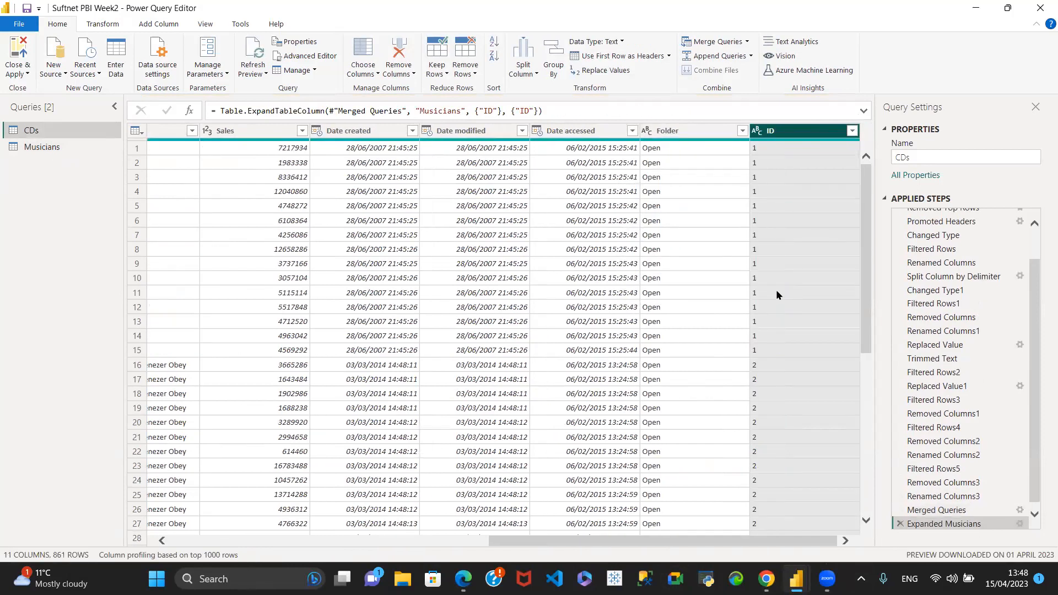
Remove the Date modified, Date accessed and Folder columns from the CDs query, keeping the ID column.
{"action": "left_click_drag", "start_coordinate": [689, 539], "coordinate": [744, 542]}
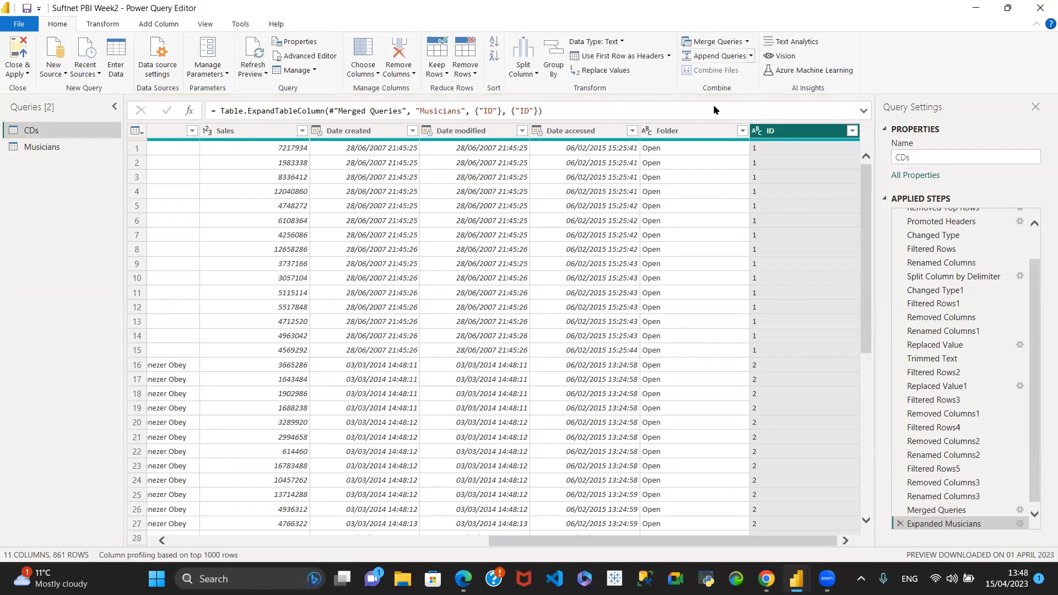
{"action": "left_click", "coordinate": [681, 132]}
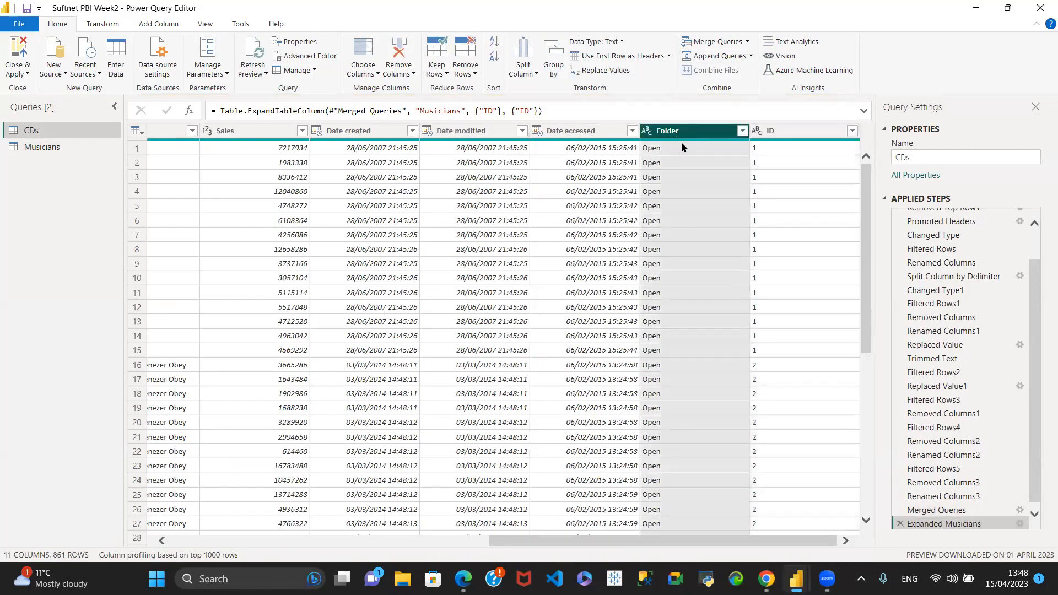
{"action": "left_click", "coordinate": [463, 132], "text": "shift"}
{"action": "right_click", "coordinate": [572, 135]}
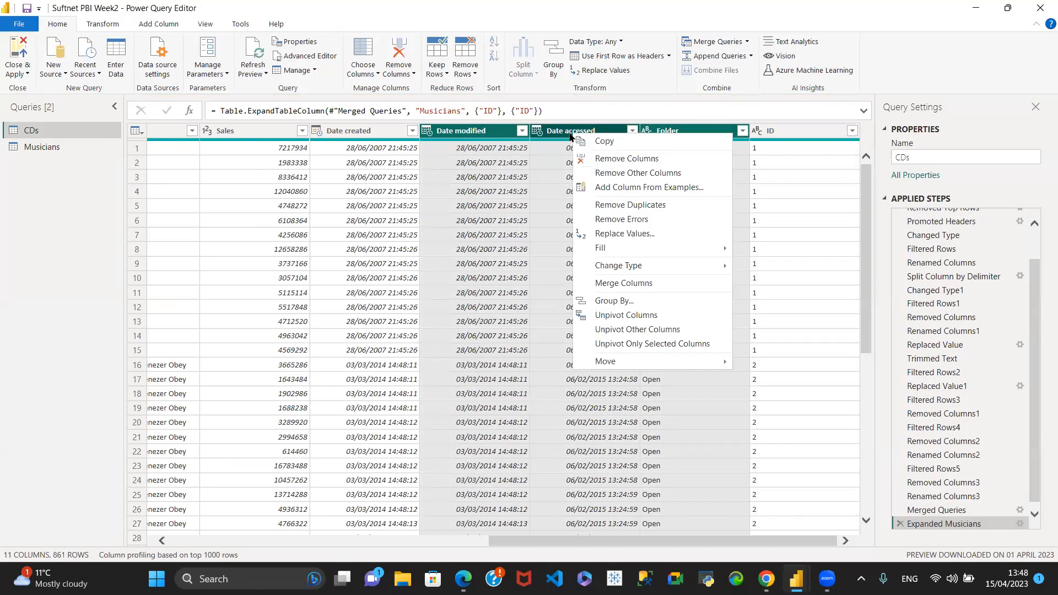
{"action": "left_click", "coordinate": [597, 164]}
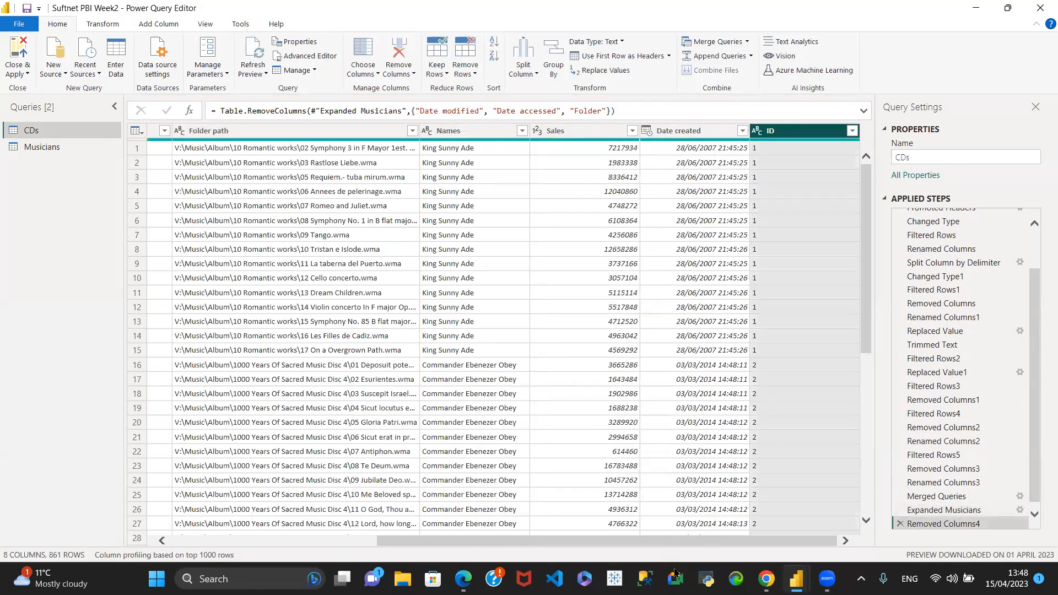
Remove the # column from the CDs query.
{"action": "left_click_drag", "start_coordinate": [489, 546], "coordinate": [189, 515]}
{"action": "left_click", "coordinate": [489, 135]}
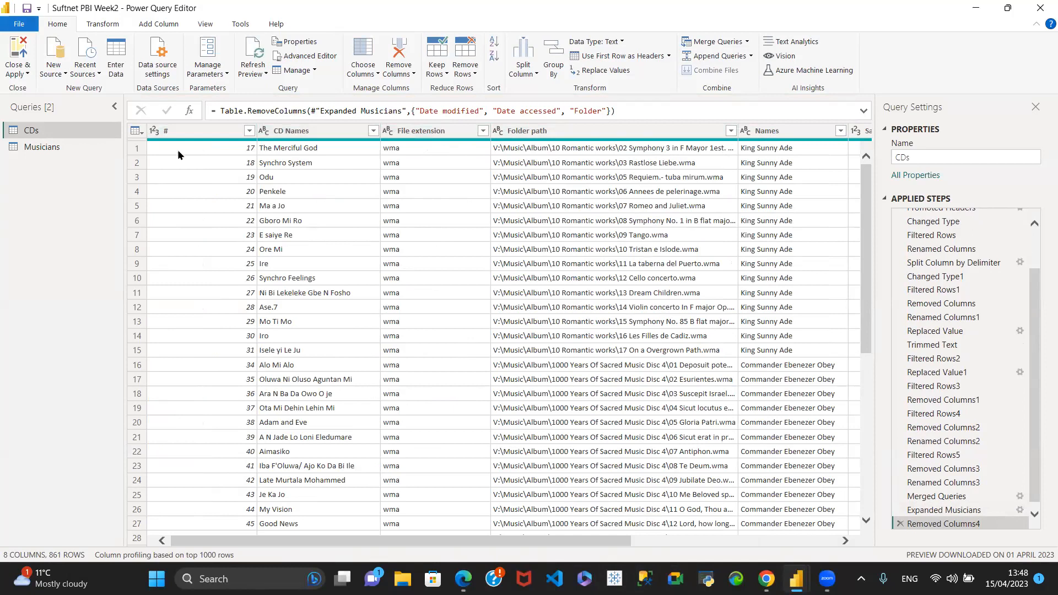
{"action": "left_click", "coordinate": [165, 134]}
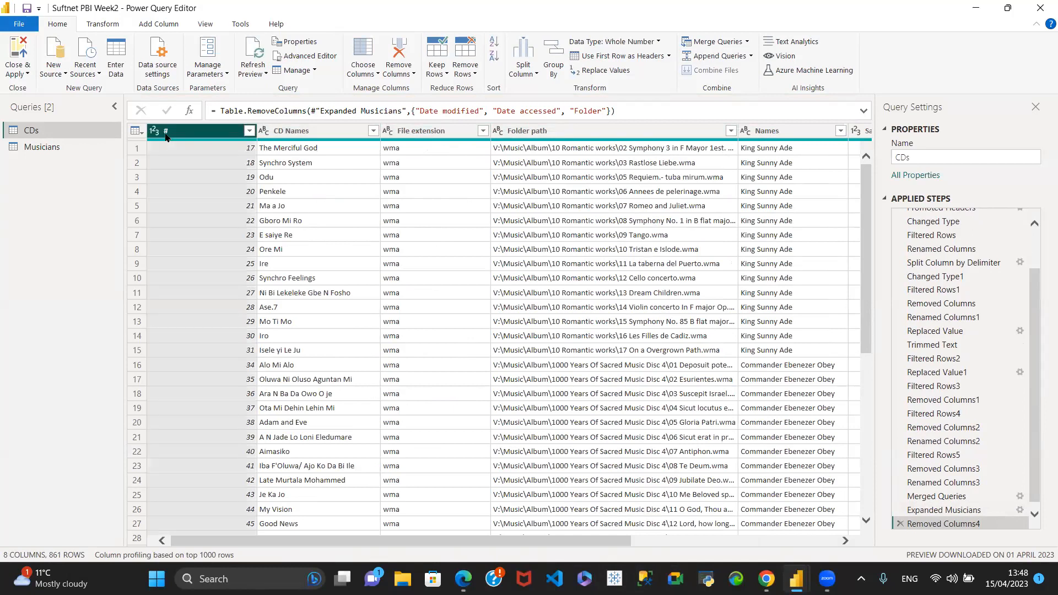
{"action": "right_click", "coordinate": [167, 137]}
{"action": "left_click", "coordinate": [189, 159]}
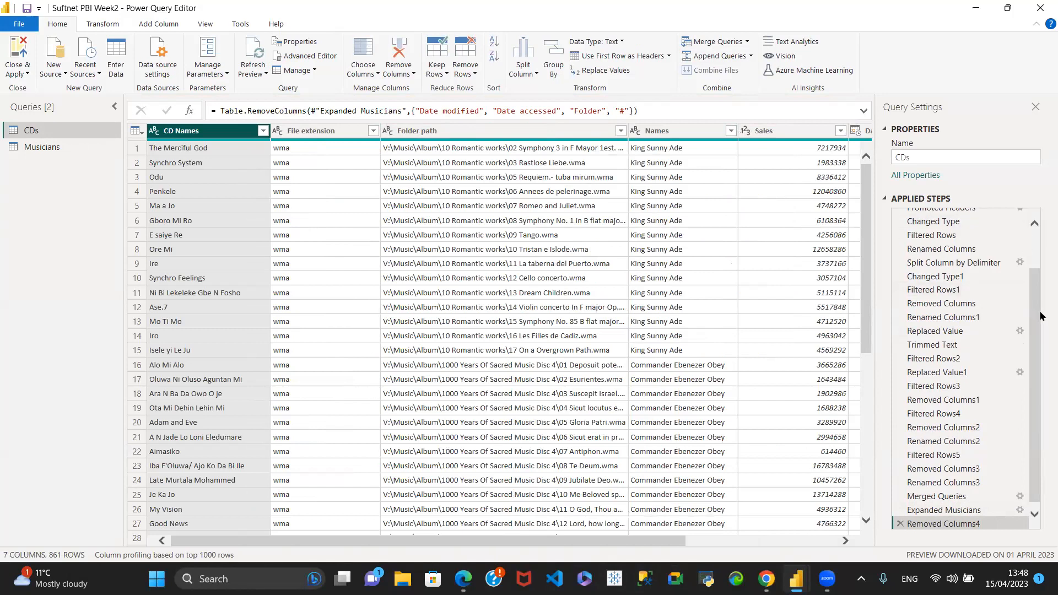
Review the applied steps of the CDs query, and apply the changes while closing the query editor.
{"action": "left_click_drag", "start_coordinate": [1035, 325], "coordinate": [1035, 284]}
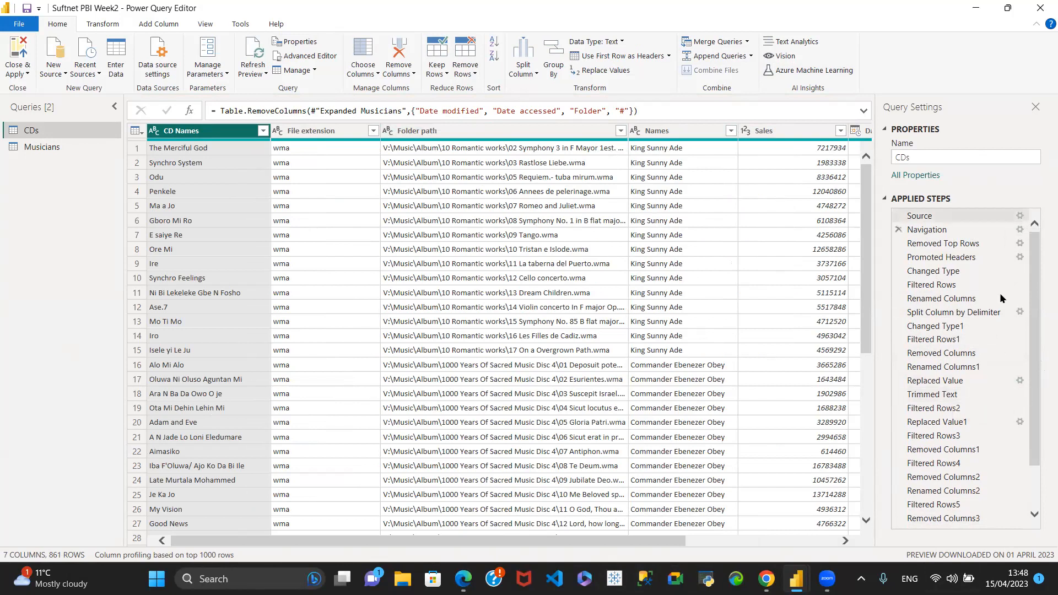
{"action": "scroll", "coordinate": [1028, 495], "scroll_direction": "down", "scroll_amount": 2}
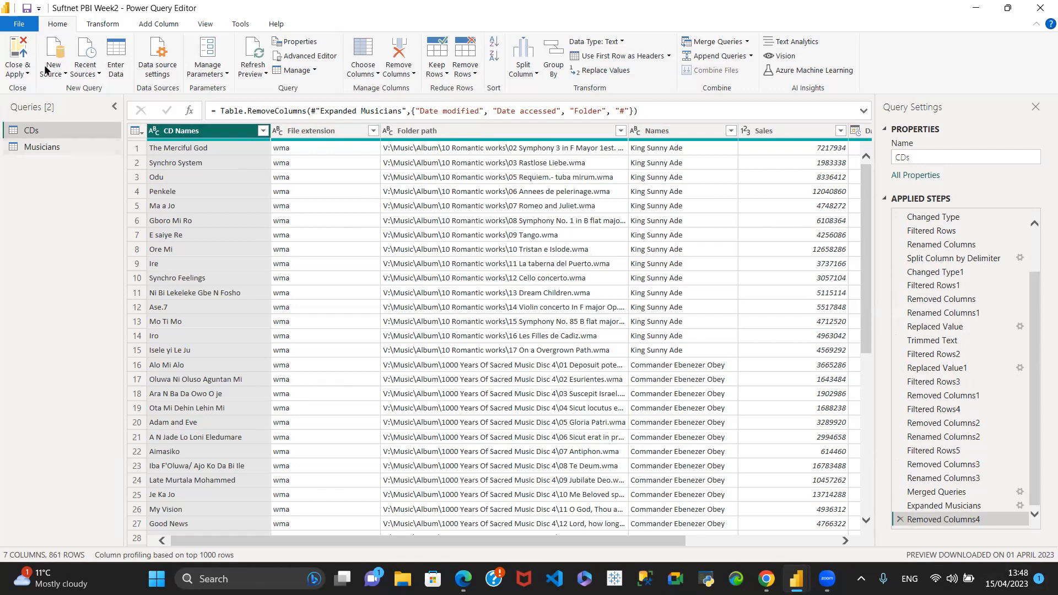
{"action": "left_click", "coordinate": [26, 74]}
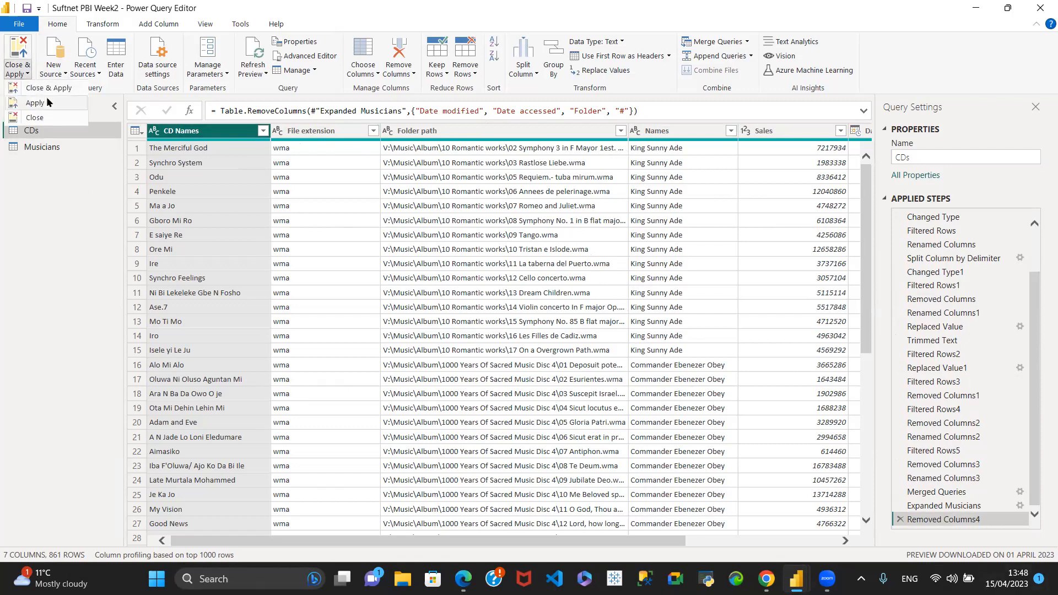
{"action": "left_click", "coordinate": [28, 89]}
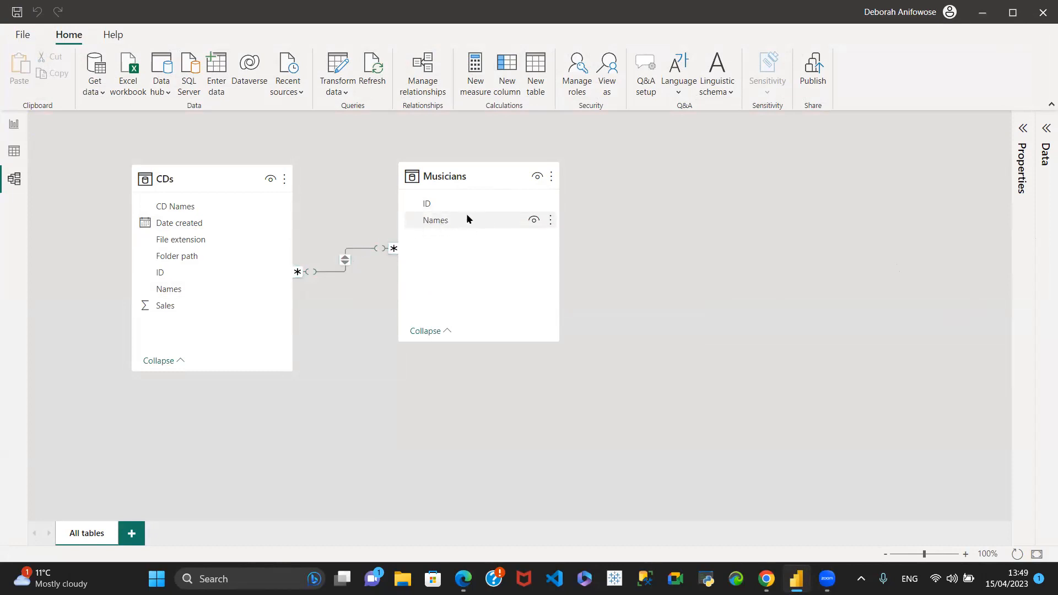
Delete the existing many-to-many relationship between the CDs and Musicians tables.
{"action": "right_click", "coordinate": [340, 266]}
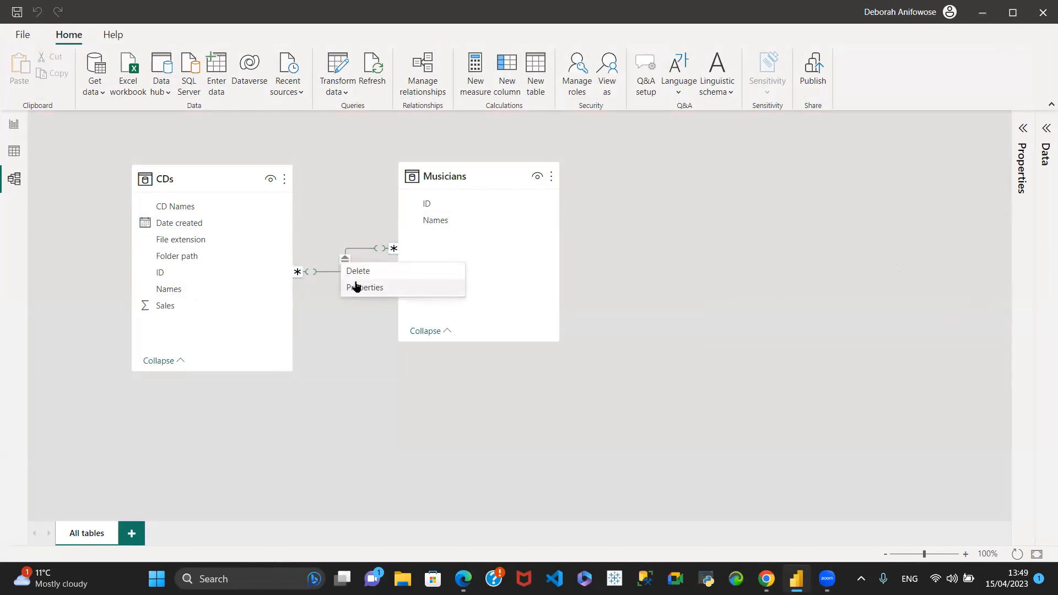
{"action": "left_click", "coordinate": [355, 272]}
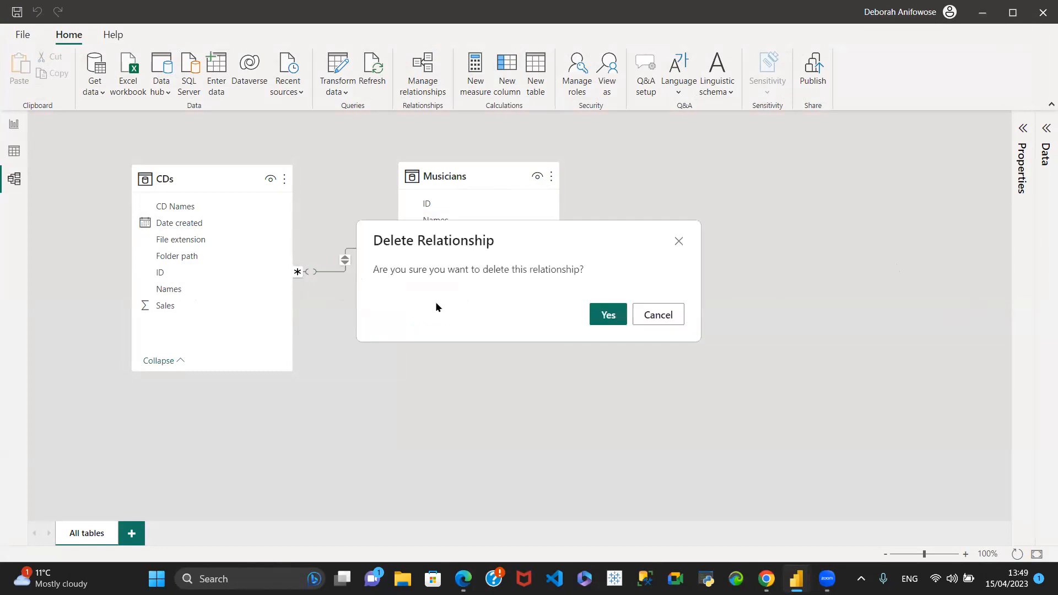
{"action": "left_click", "coordinate": [605, 318]}
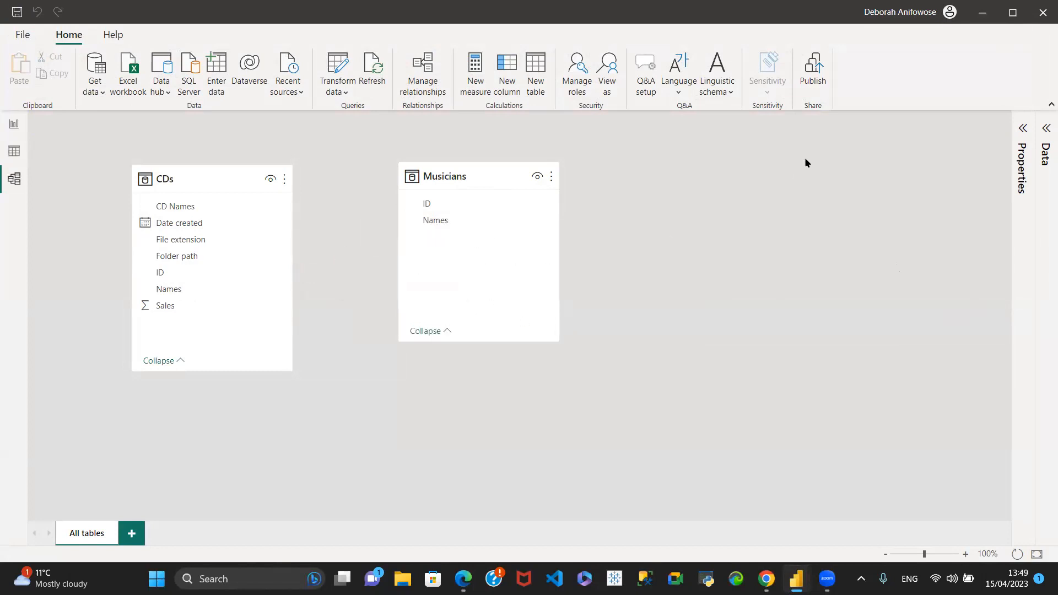
Create a relationship from the ID column of CDs to the ID column of Musicians, and return to the report view.
{"action": "left_click_drag", "start_coordinate": [160, 274], "coordinate": [427, 202]}
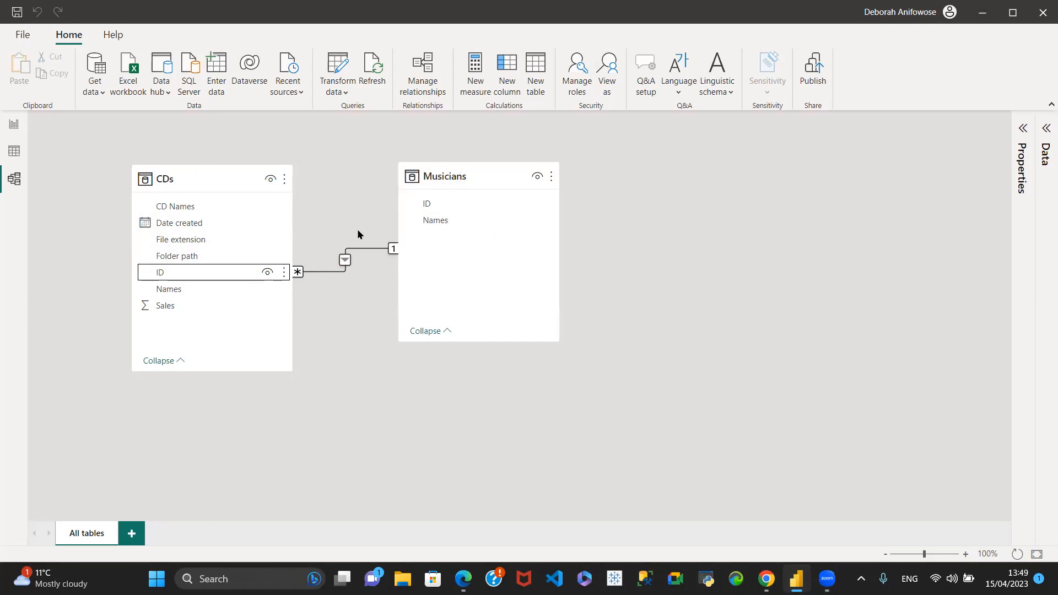
{"action": "left_click", "coordinate": [13, 125]}
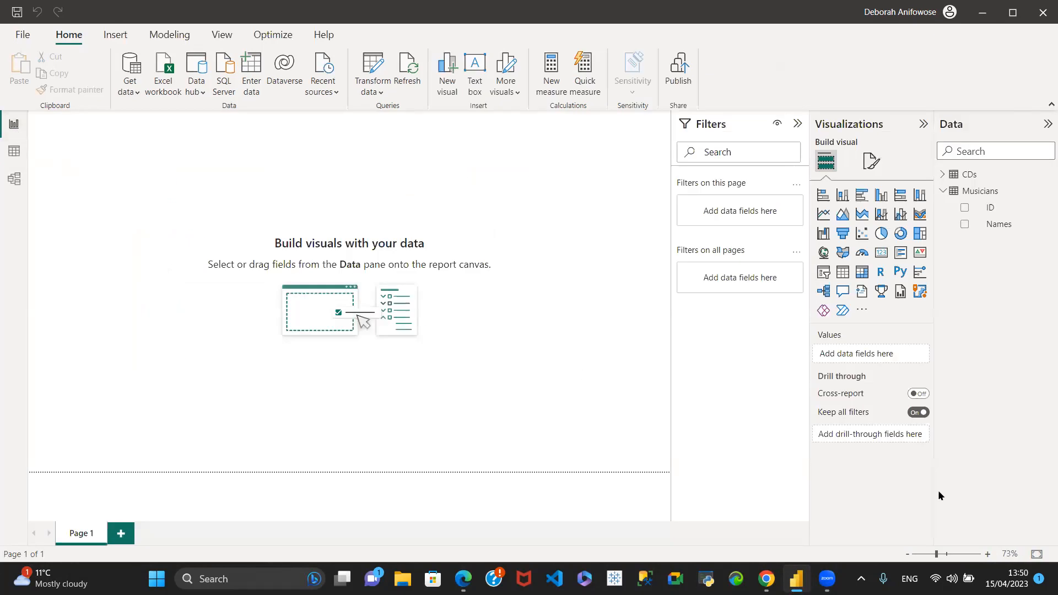
Add an empty table visual to the report page and enlarge it to about half the page's width.
{"action": "left_click", "coordinate": [943, 194]}
{"action": "left_click", "coordinate": [842, 273]}
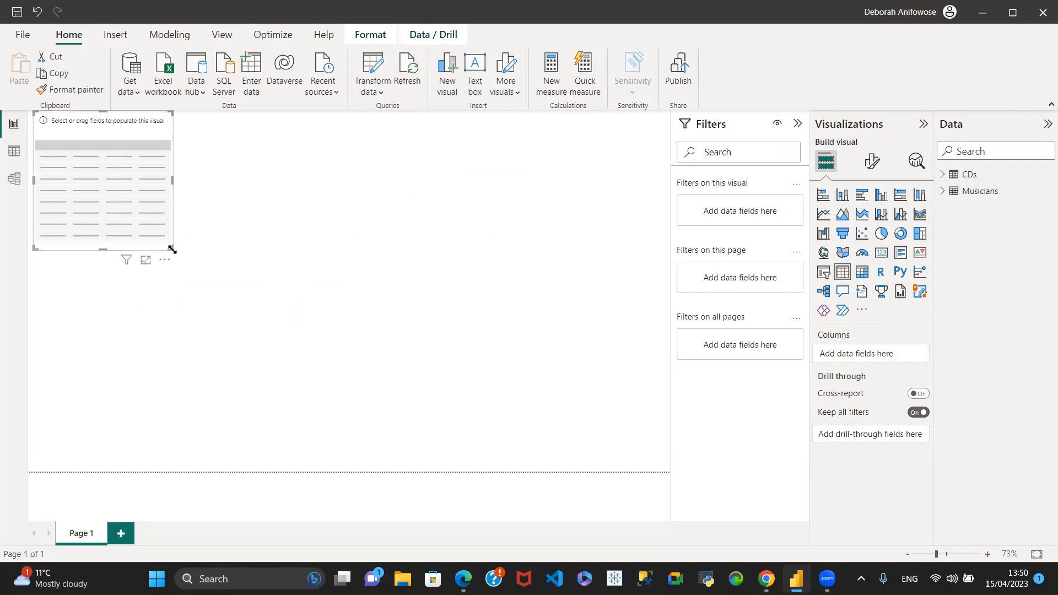
{"action": "left_click_drag", "start_coordinate": [168, 249], "coordinate": [376, 441]}
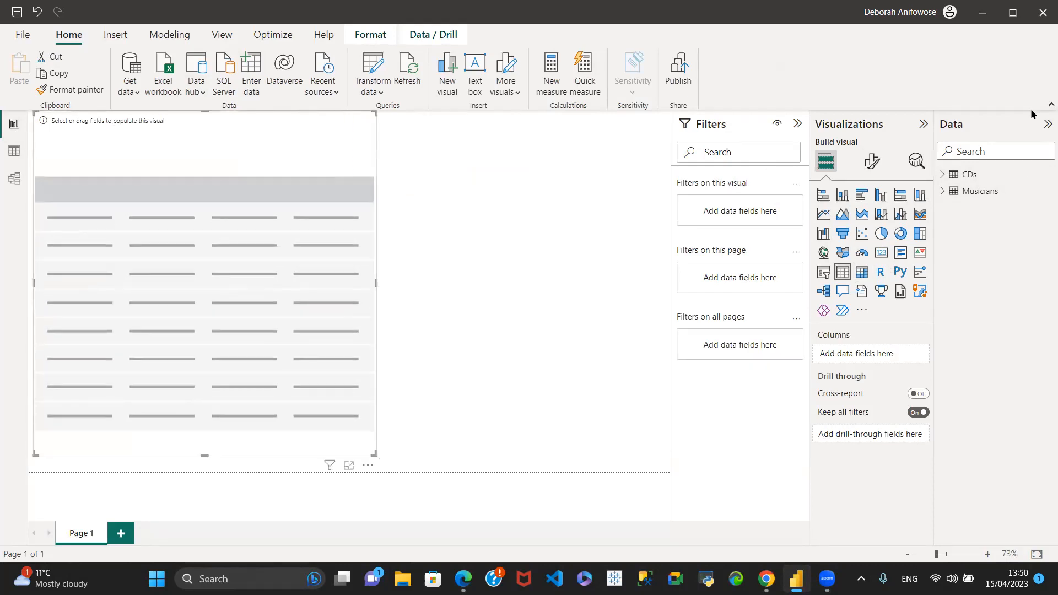
Fill the table visual with the Names and Sales fields of CDs, and widen it slightly.
{"action": "left_click", "coordinate": [943, 175]}
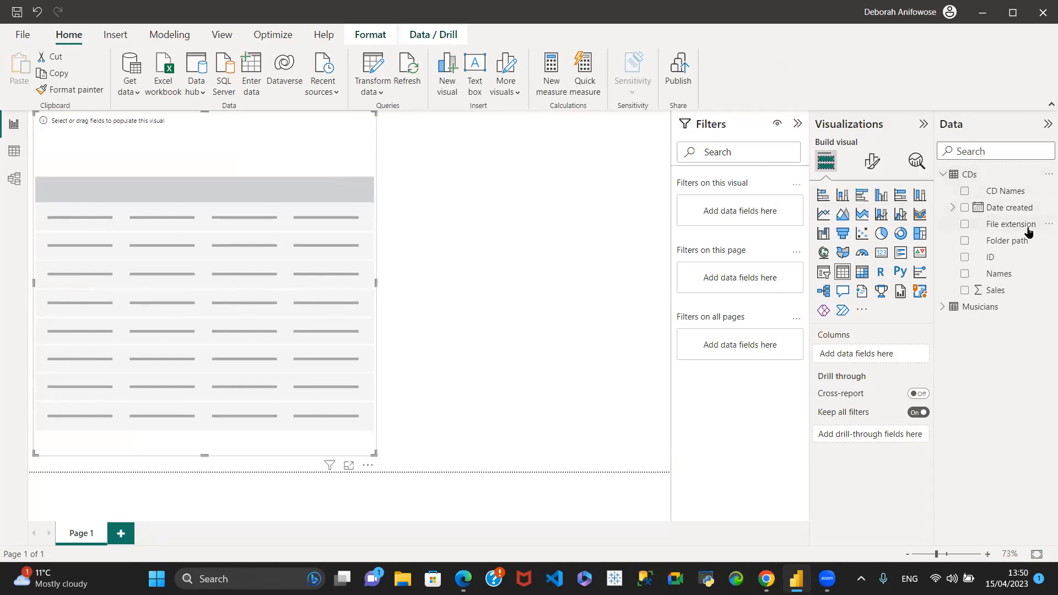
{"action": "left_click", "coordinate": [965, 275]}
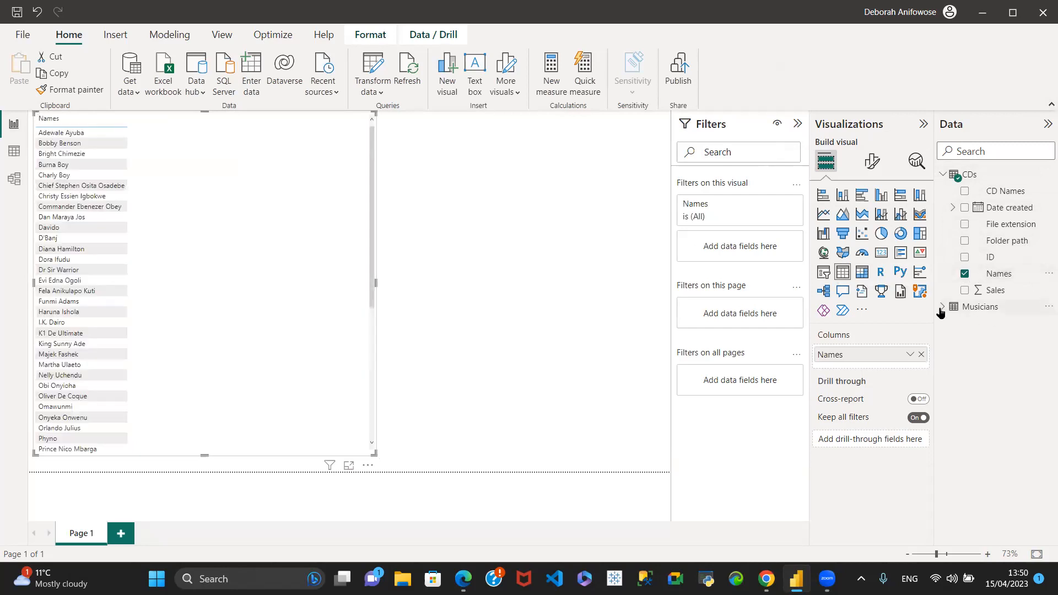
{"action": "left_click", "coordinate": [964, 291]}
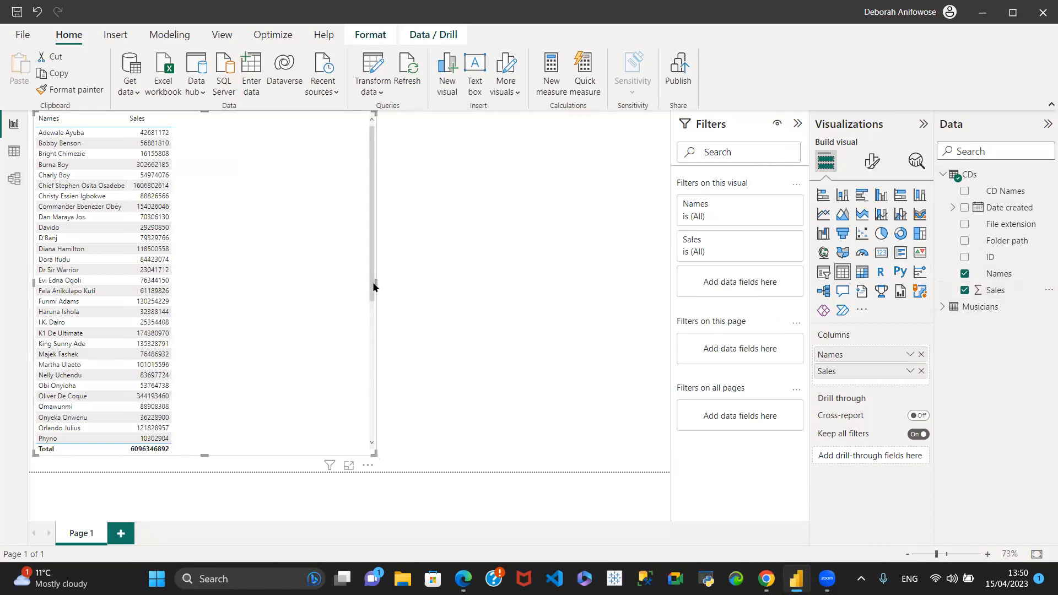
{"action": "left_click_drag", "start_coordinate": [460, 282], "coordinate": [386, 279]}
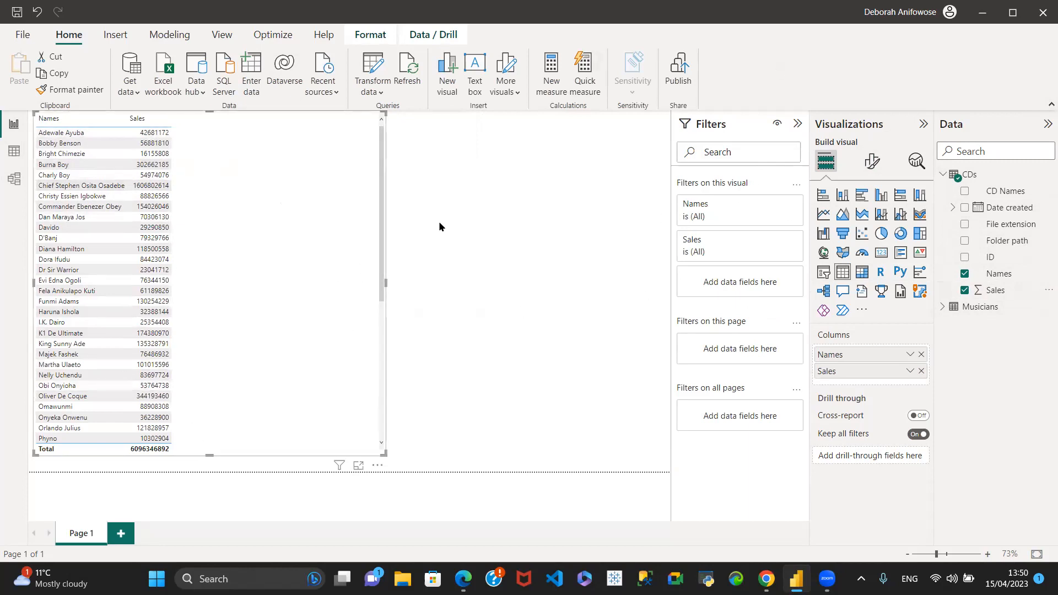
Convert the table to a stacked bar chart, reduce its height, and place it in the page's upper-left corner.
{"action": "left_click", "coordinate": [823, 195]}
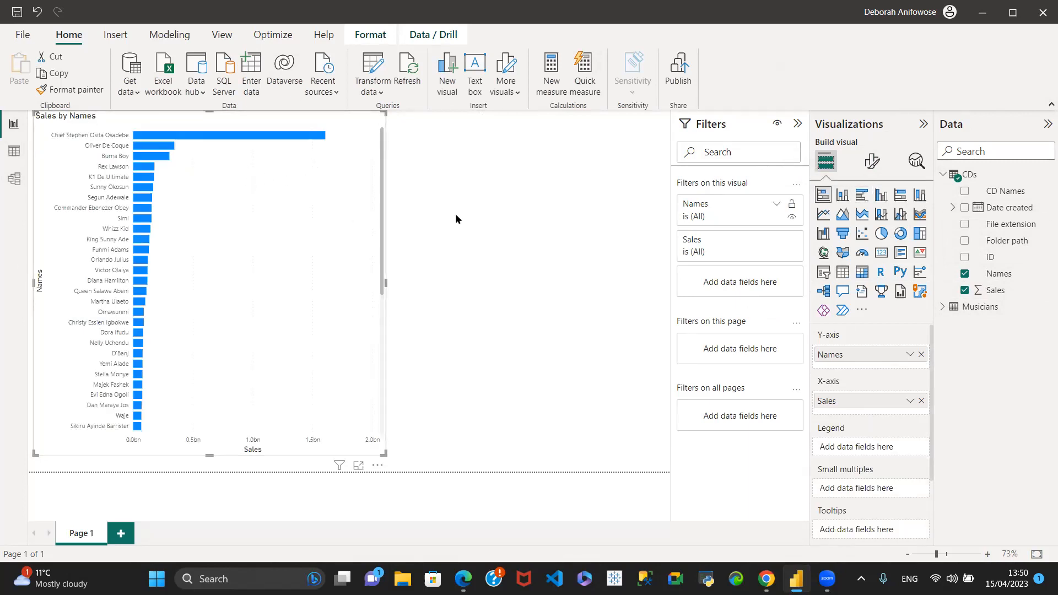
{"action": "left_click_drag", "start_coordinate": [210, 112], "coordinate": [202, 156]}
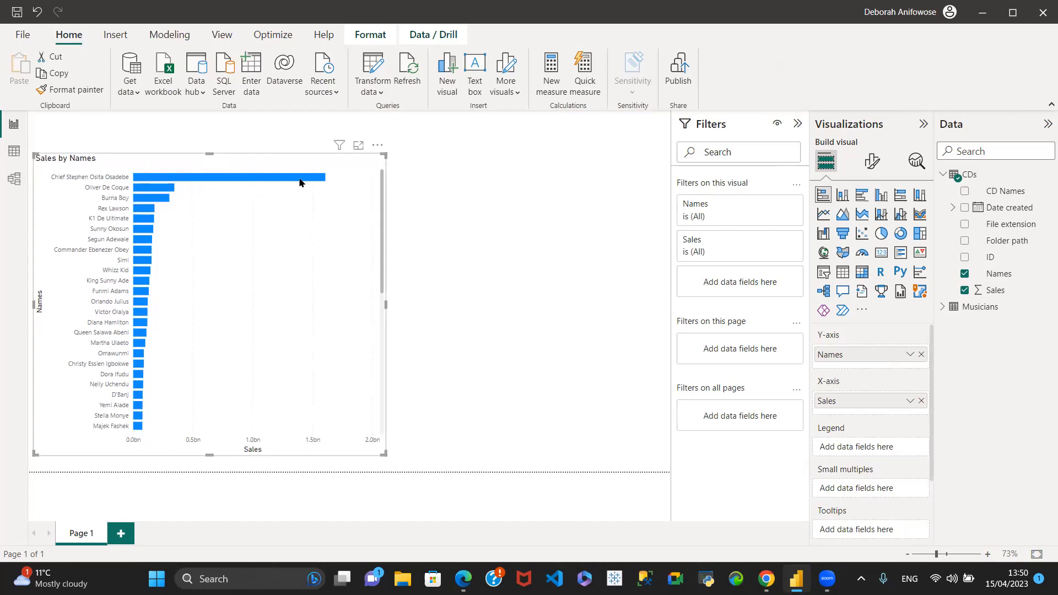
{"action": "mouse_move", "coordinate": [328, 178]}
{"action": "left_click_drag", "start_coordinate": [208, 153], "coordinate": [200, 296]}
{"action": "left_click_drag", "start_coordinate": [219, 346], "coordinate": [203, 174]}
{"action": "left_click", "coordinate": [507, 268]}
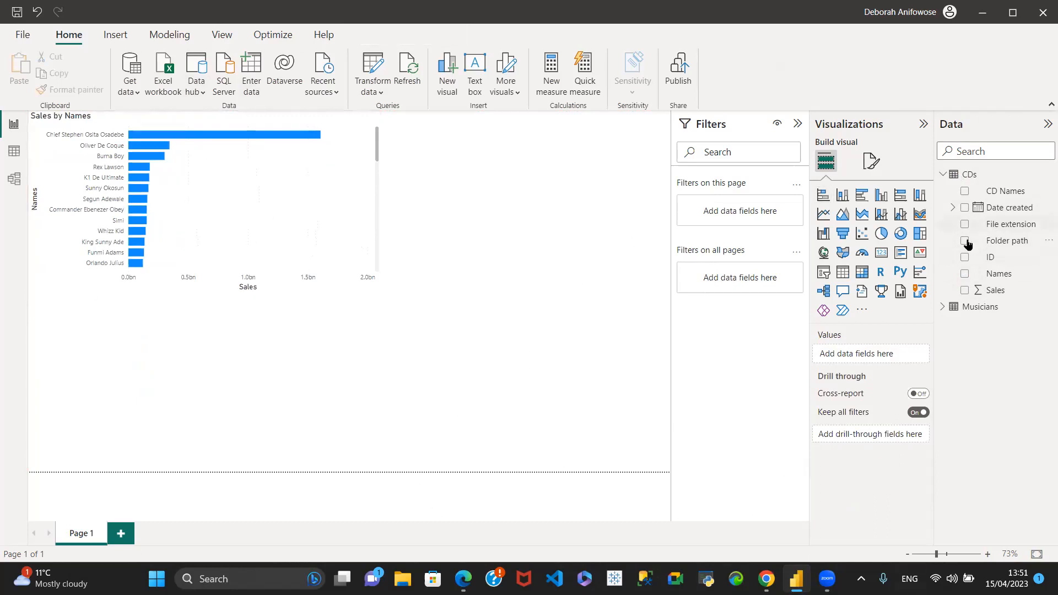
Create a clustered column chart of Sales by Date created below the bar chart, and widen it.
{"action": "left_click", "coordinate": [965, 291]}
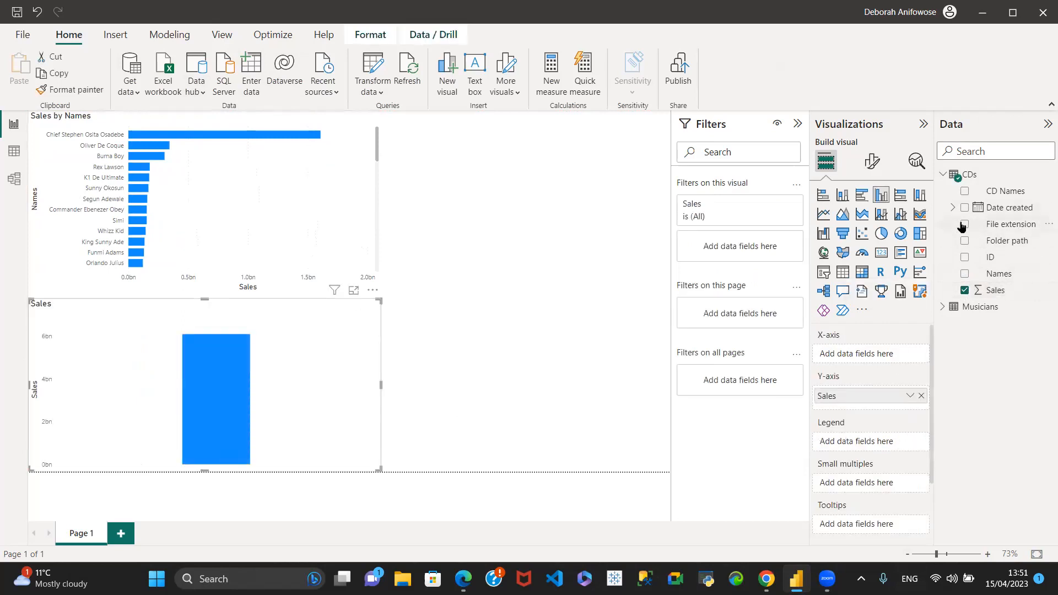
{"action": "left_click", "coordinate": [952, 208]}
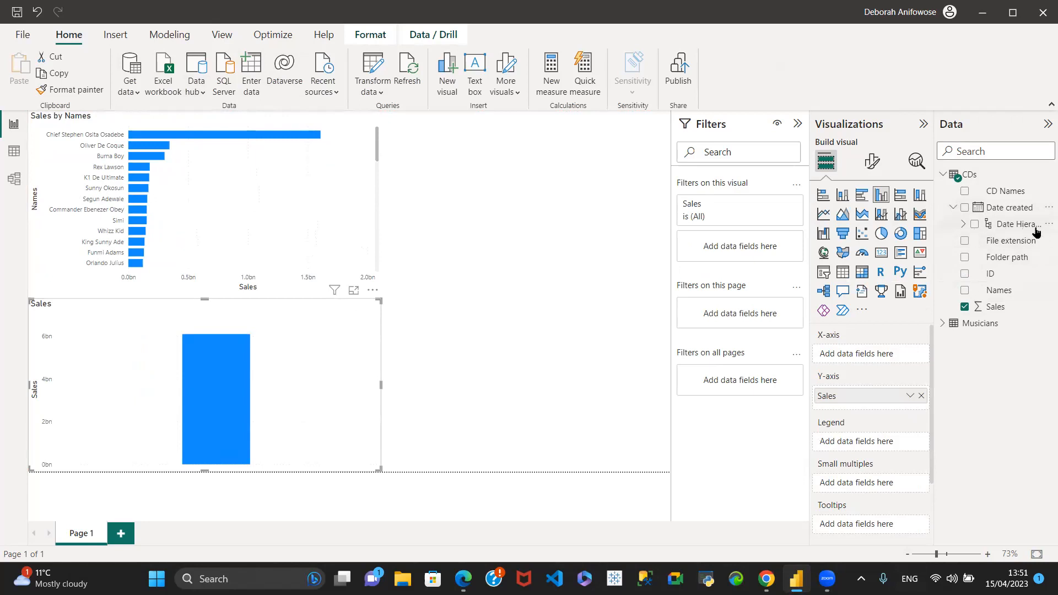
{"action": "left_click", "coordinate": [965, 208]}
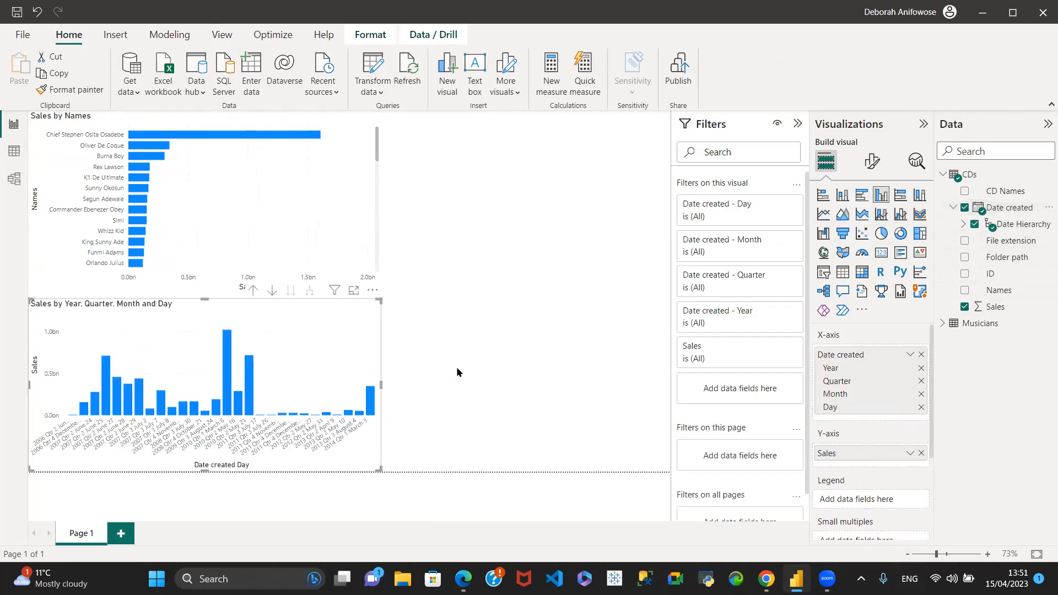
{"action": "left_click_drag", "start_coordinate": [379, 385], "coordinate": [579, 391]}
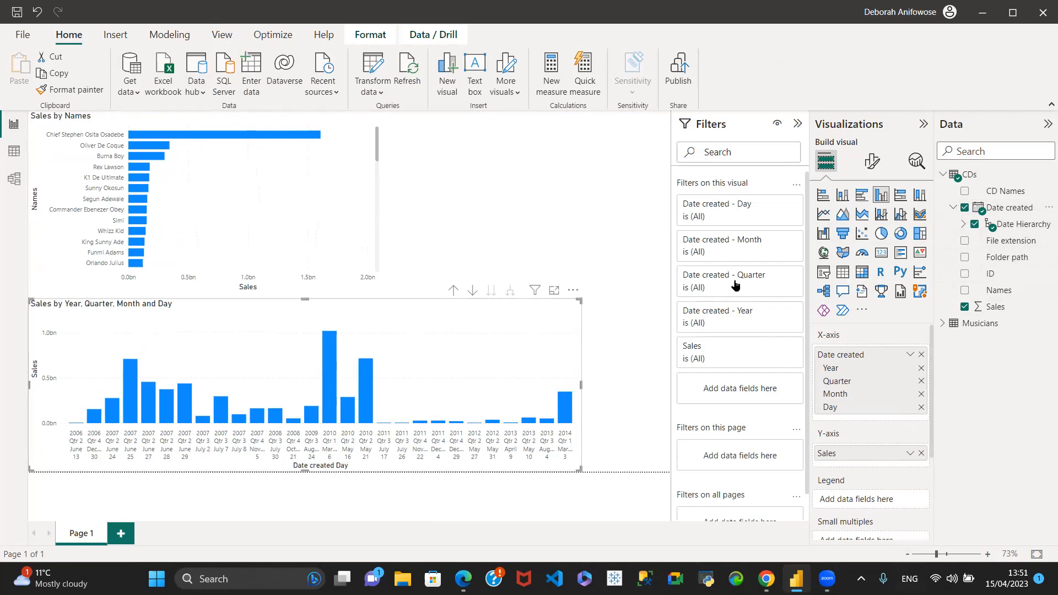
Convert the column chart to a line chart and stretch it across the full width of the page.
{"action": "left_click", "coordinate": [824, 213]}
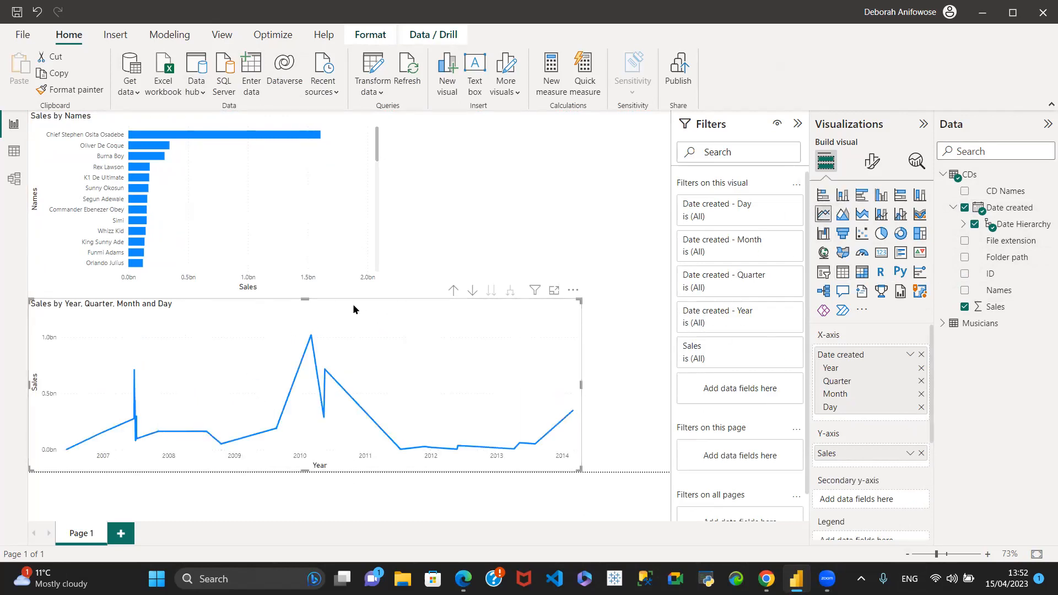
{"action": "left_click_drag", "start_coordinate": [409, 325], "coordinate": [435, 328]}
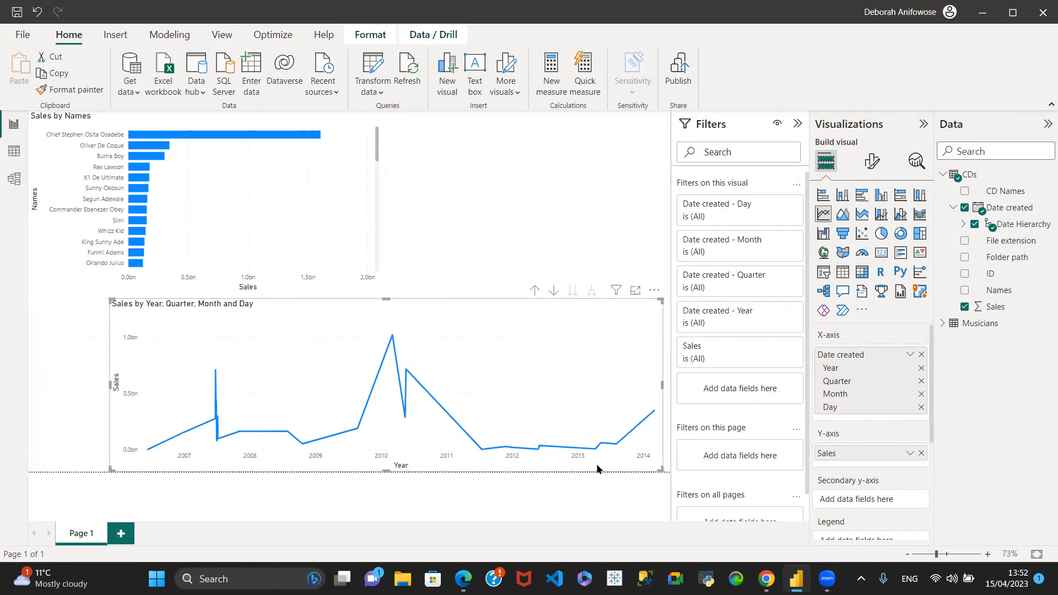
{"action": "left_click_drag", "start_coordinate": [111, 384], "coordinate": [29, 386]}
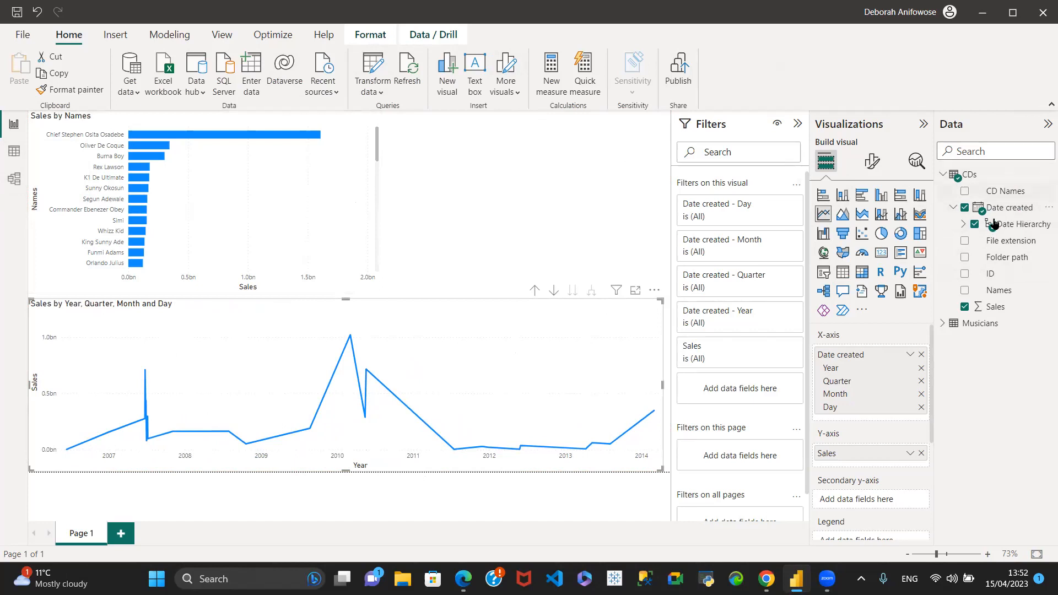
{"action": "left_click", "coordinate": [944, 177]}
{"action": "left_click", "coordinate": [955, 194]}
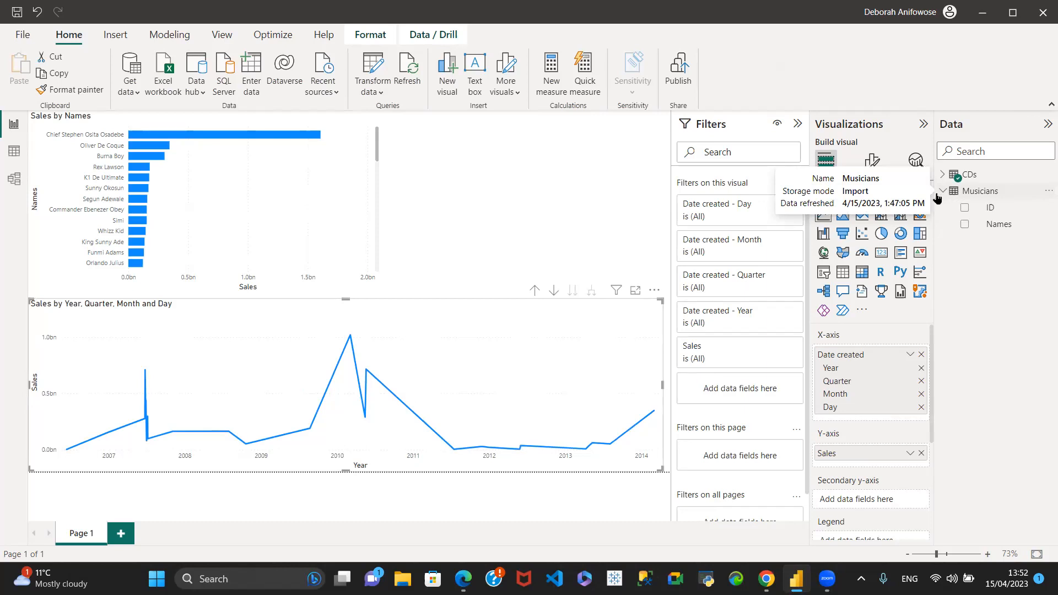
{"action": "left_click", "coordinate": [946, 192]}
{"action": "left_click", "coordinate": [946, 192]}
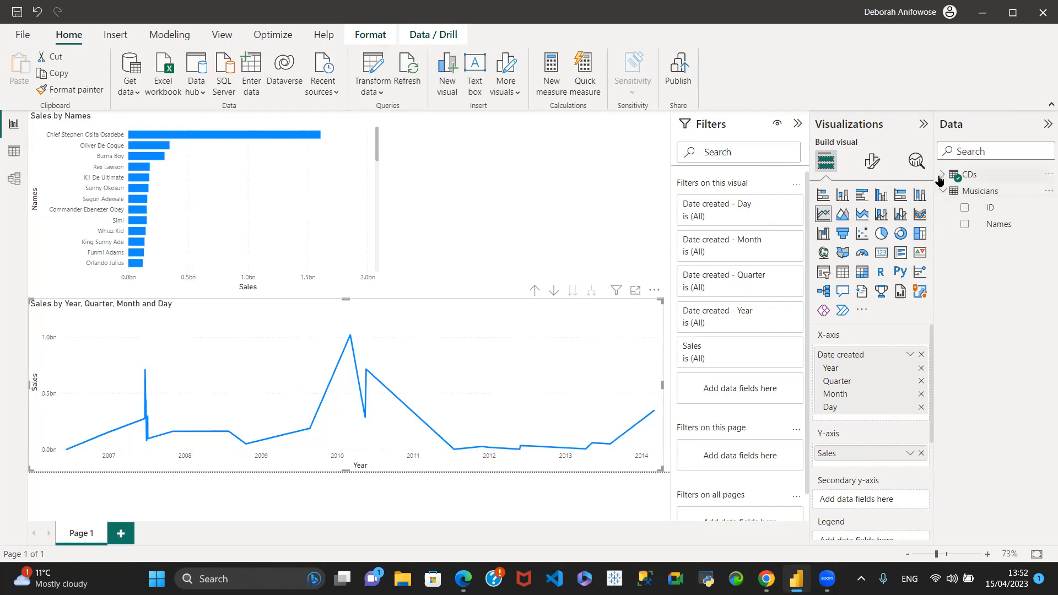
{"action": "left_click", "coordinate": [941, 175]}
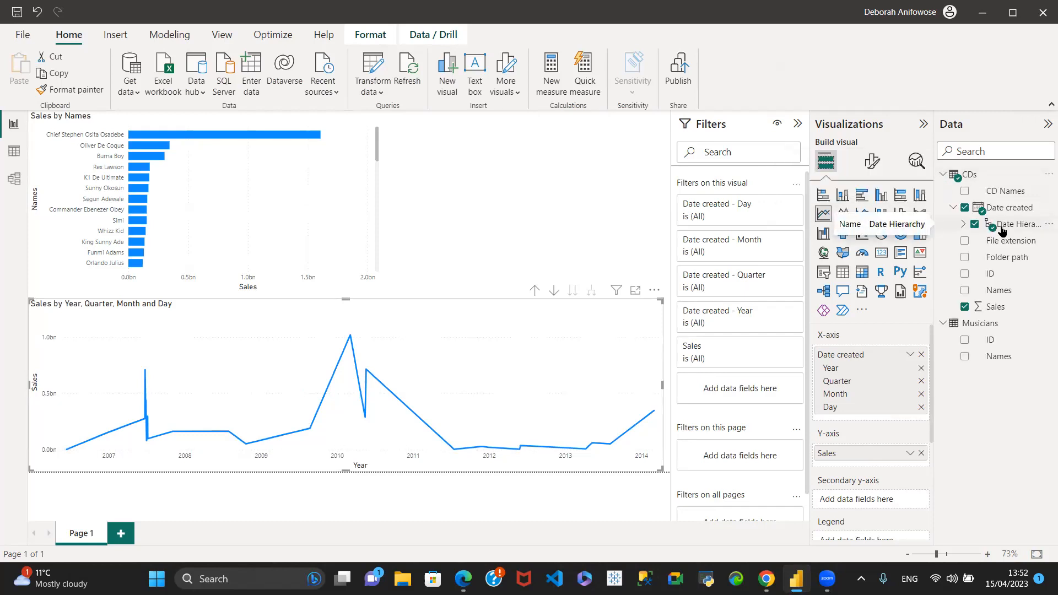
Lower the top edge of the Sales by Names chart slightly to leave a gap above it.
{"action": "left_click", "coordinate": [271, 171]}
{"action": "left_click", "coordinate": [503, 183]}
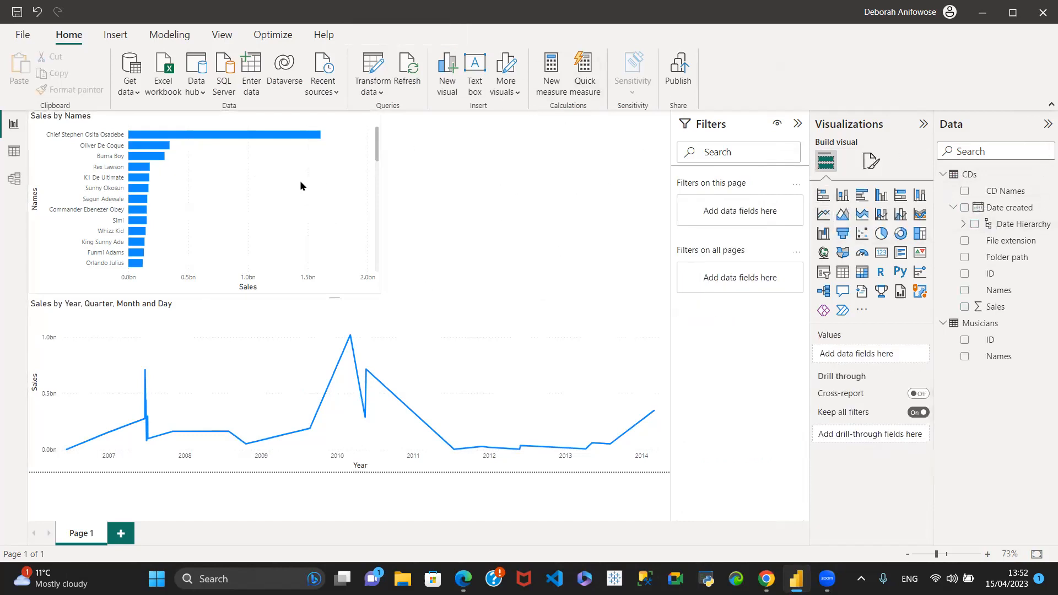
{"action": "left_click", "coordinate": [329, 139]}
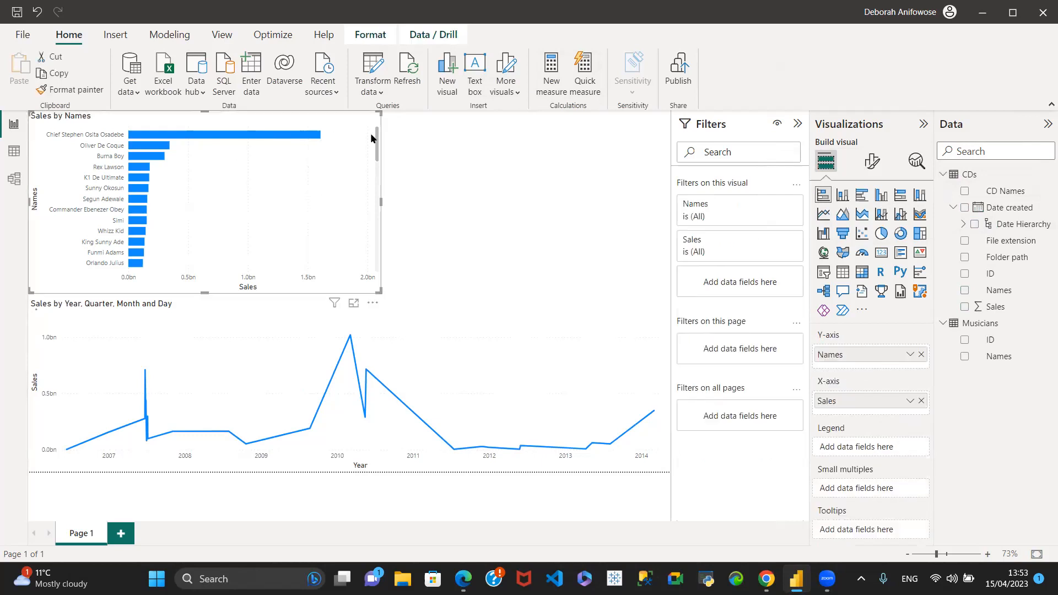
{"action": "left_click_drag", "start_coordinate": [202, 112], "coordinate": [203, 126]}
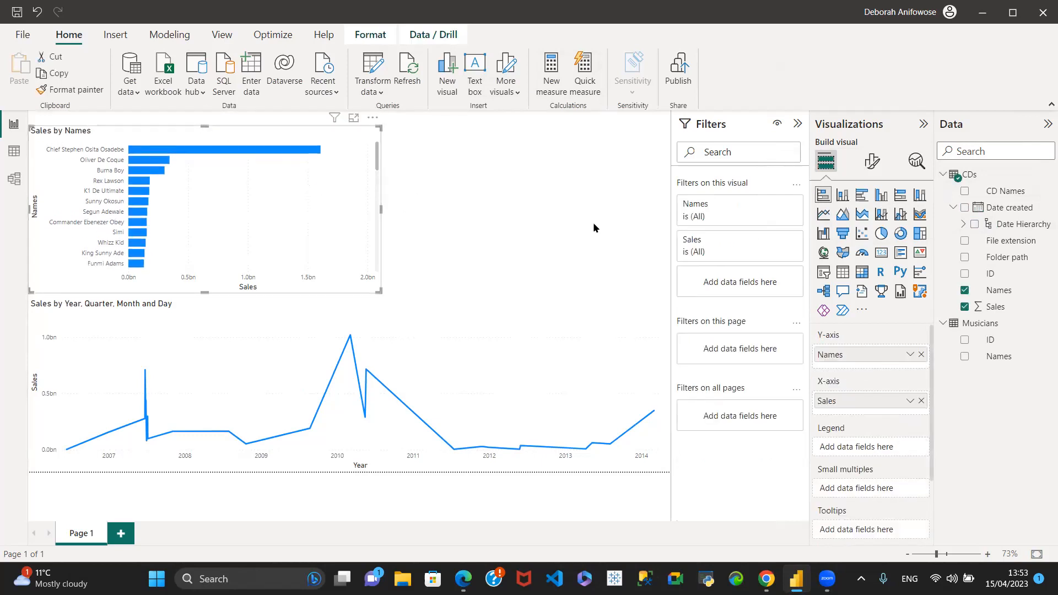
Collapse the field lists of the CDs and Musicians tables, and deselect all visuals on the page.
{"action": "left_click", "coordinate": [428, 321]}
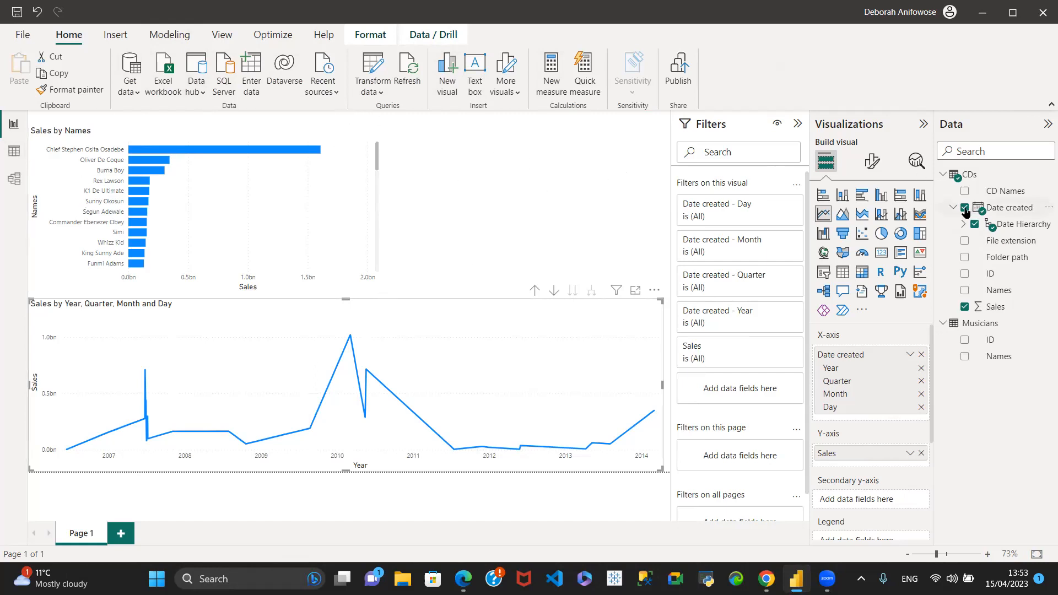
{"action": "left_click", "coordinate": [943, 175]}
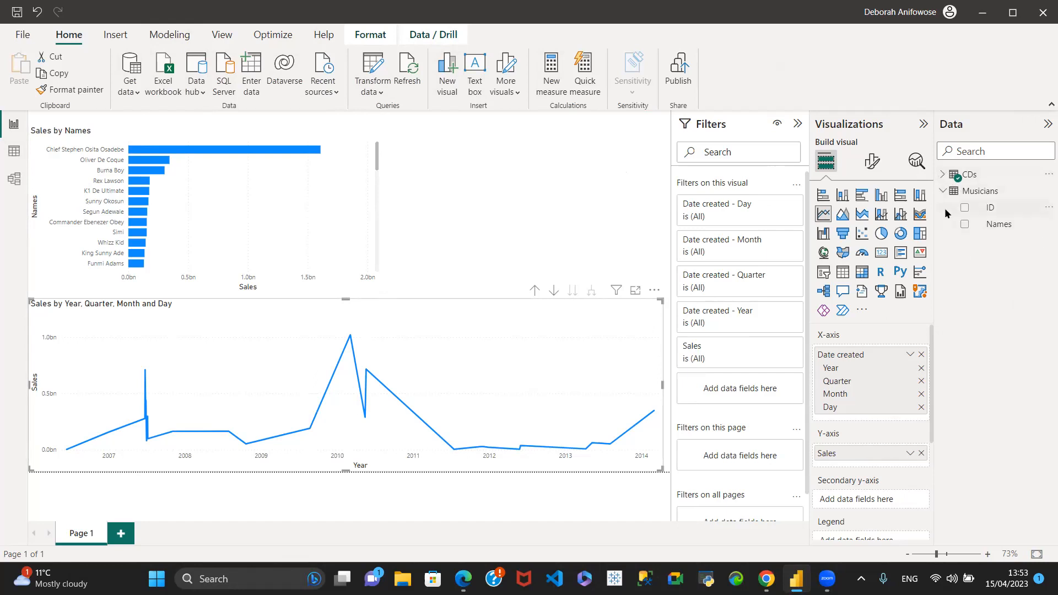
{"action": "left_click", "coordinate": [944, 192]}
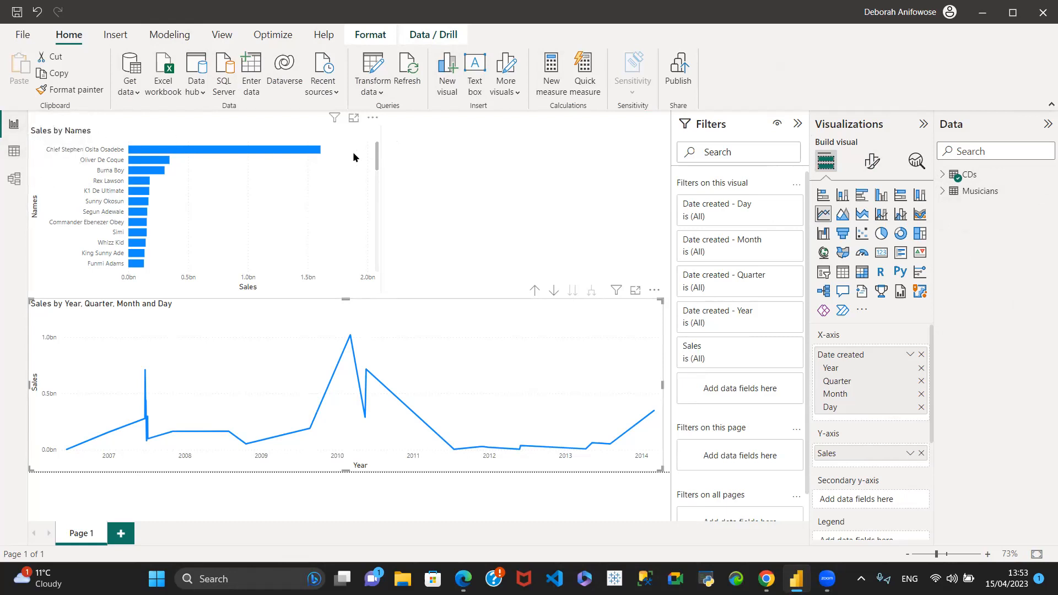
{"action": "left_click", "coordinate": [349, 134]}
{"action": "left_click", "coordinate": [468, 148]}
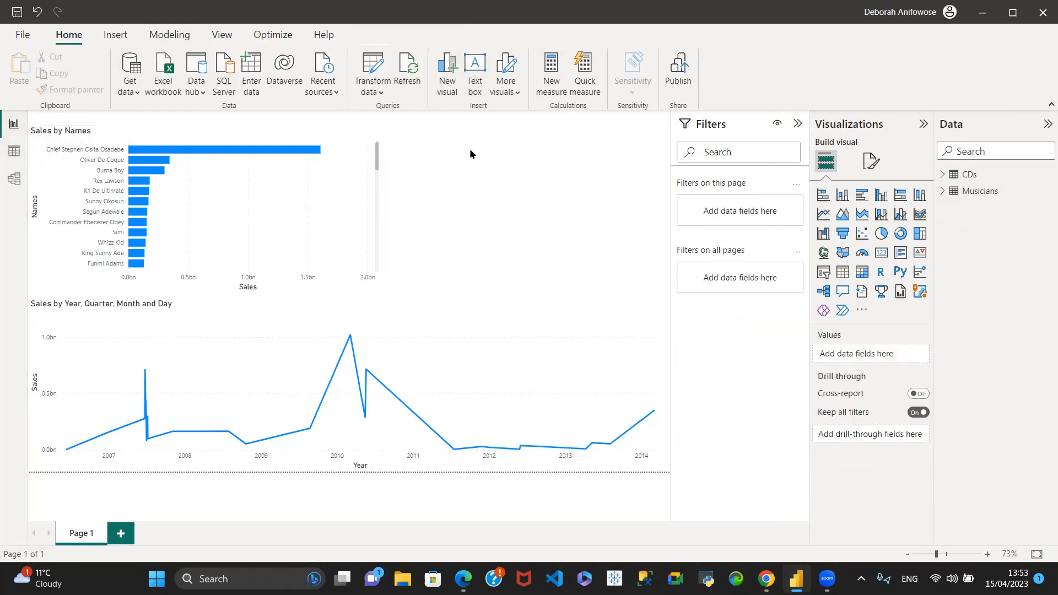